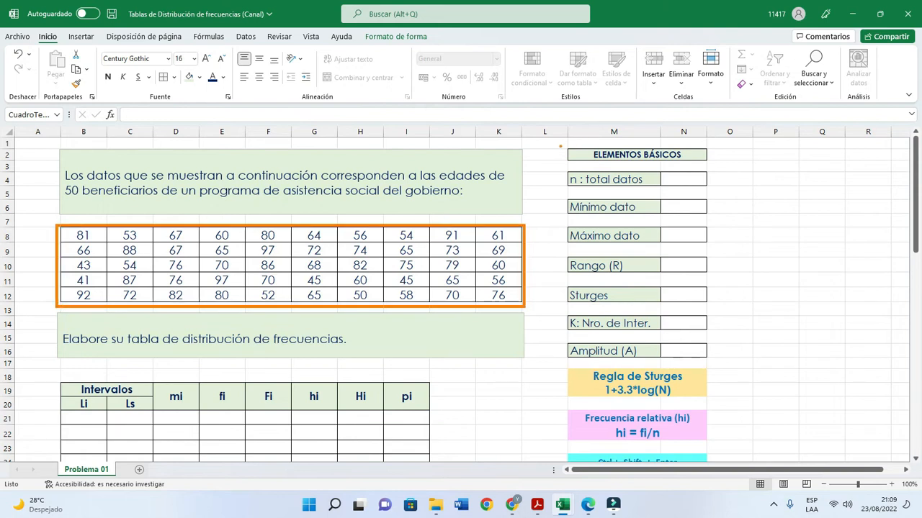
pyautogui.moveTo(559, 143)
pyautogui.mouseDown()
pyautogui.moveTo(579, 238)
pyautogui.moveTo(619, 310)
pyautogui.moveTo(712, 363)
pyautogui.mouseUp()
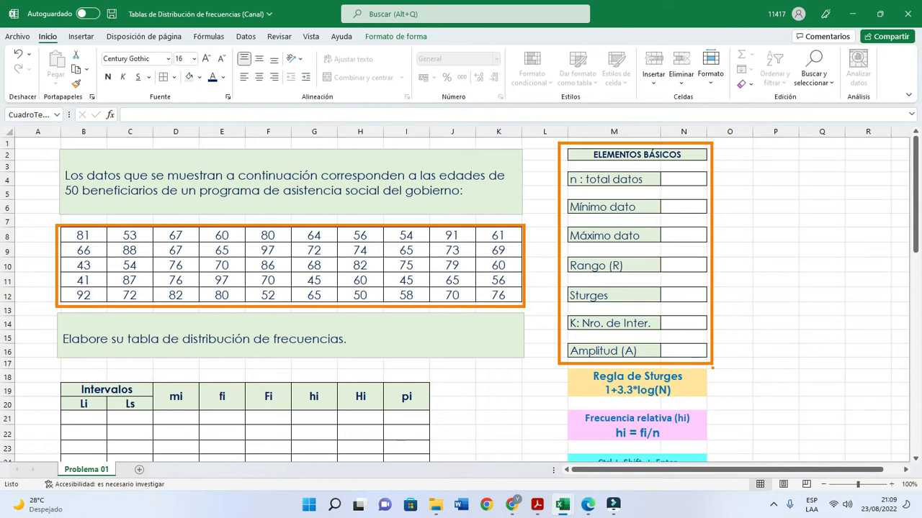
pyautogui.hotkey('ctrl', 'z')
pyautogui.hotkey('ctrl', 'z')
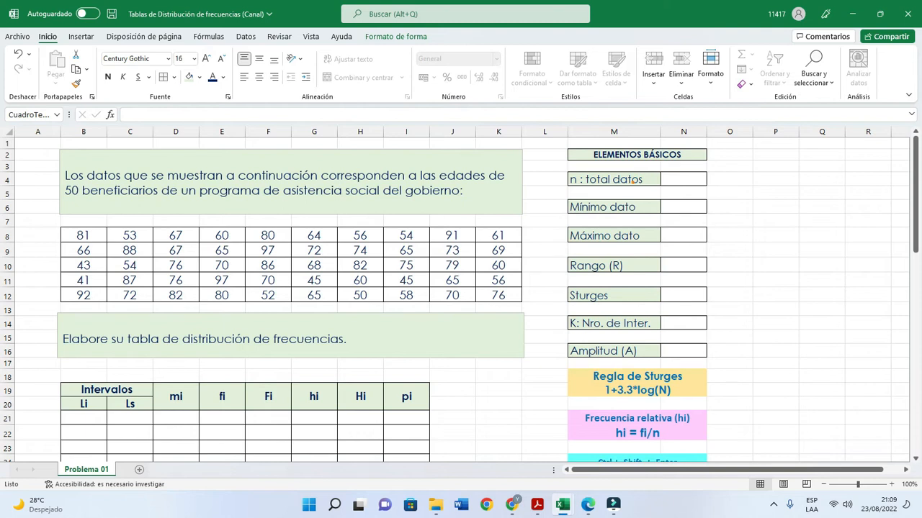
# - Calculate the total number of data in cell N4 with the formula =contar(B8:K12)
pyautogui.click(675, 181)
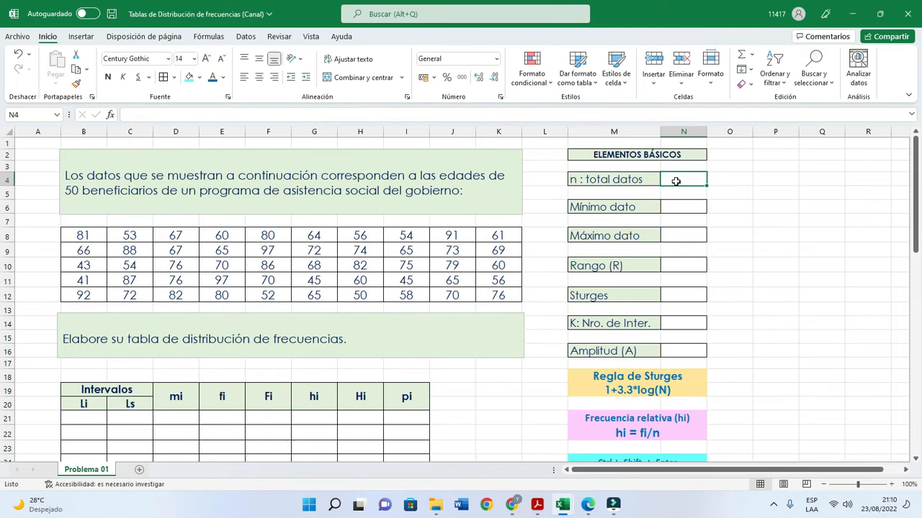
pyautogui.write('=')
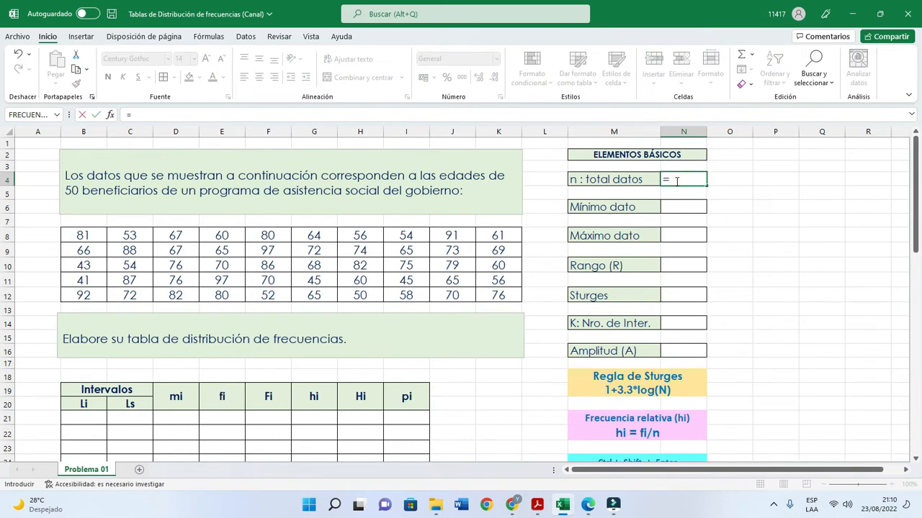
pyautogui.write('contar')
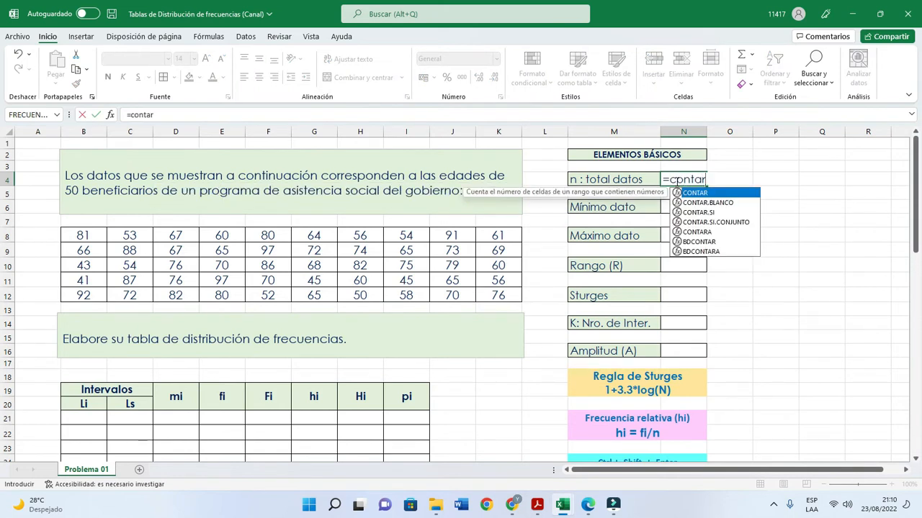
pyautogui.write('(')
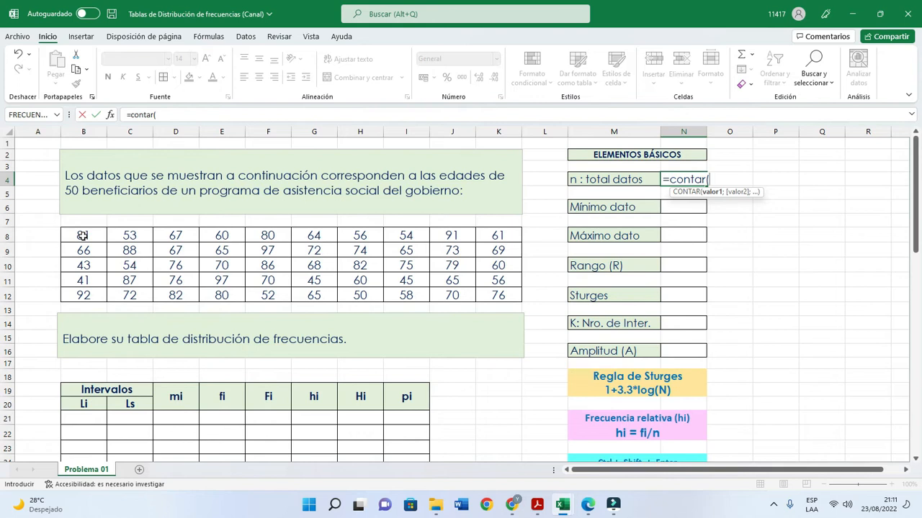
pyautogui.moveTo(83, 236); pyautogui.dragTo(501, 295)
pyautogui.write(')')
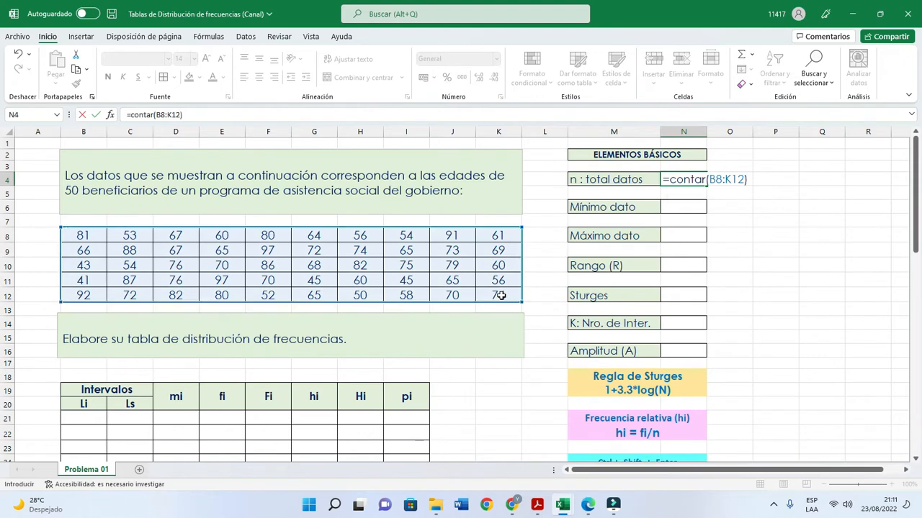
pyautogui.press('Return')
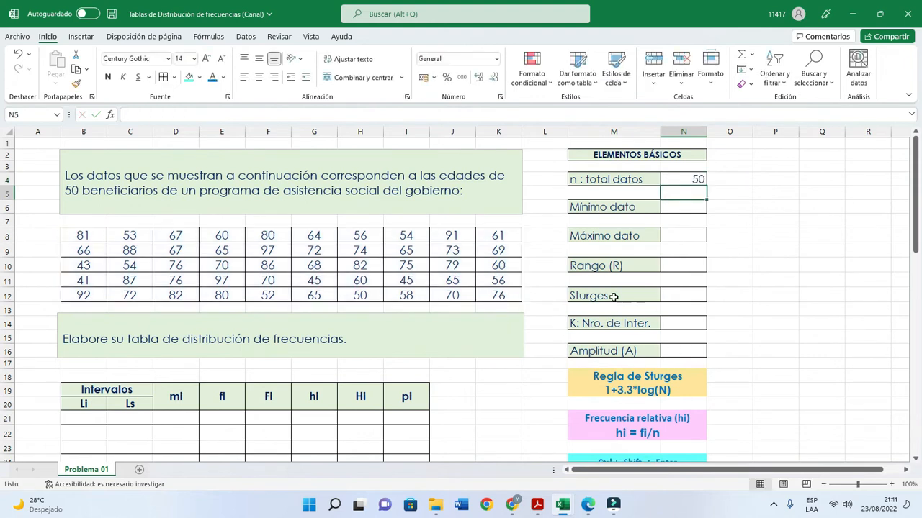
# - Calculate the minimum value of the age data in cell N6 with the formula =min(B8:K12)
pyautogui.click(674, 207)
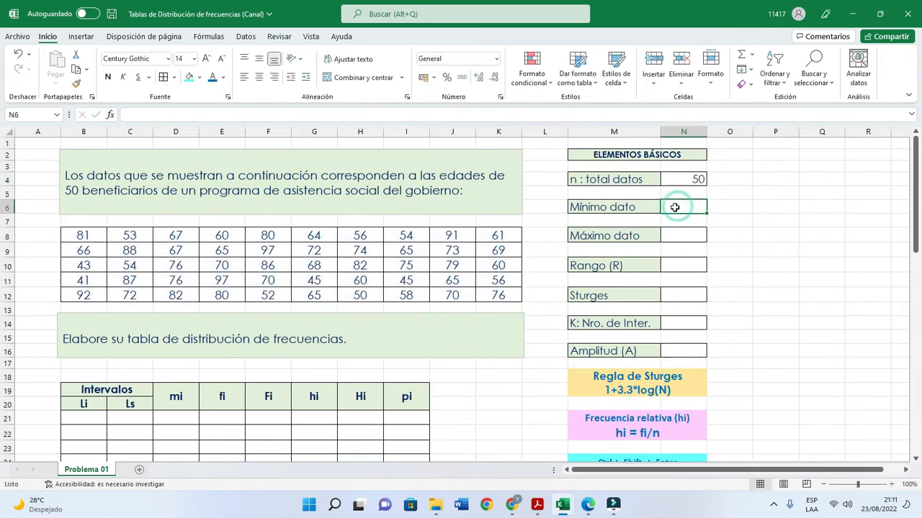
pyautogui.write('=m')
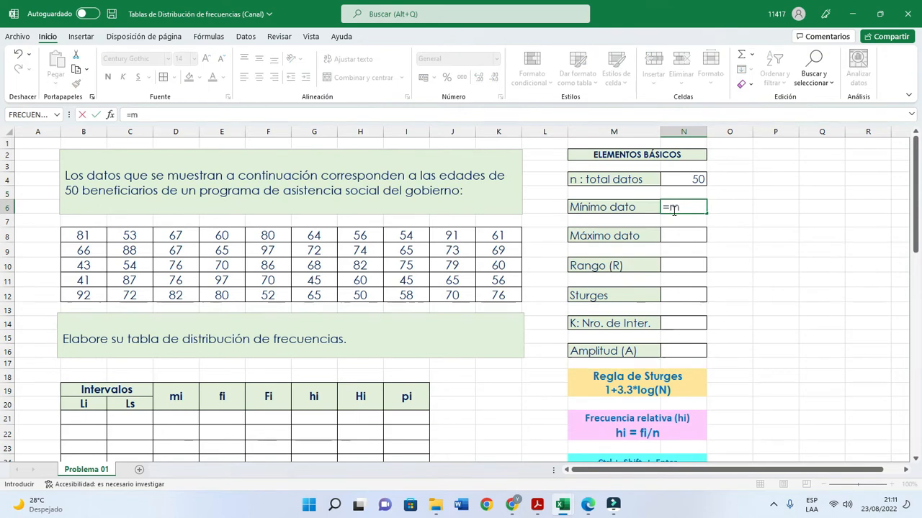
pyautogui.write('in(')
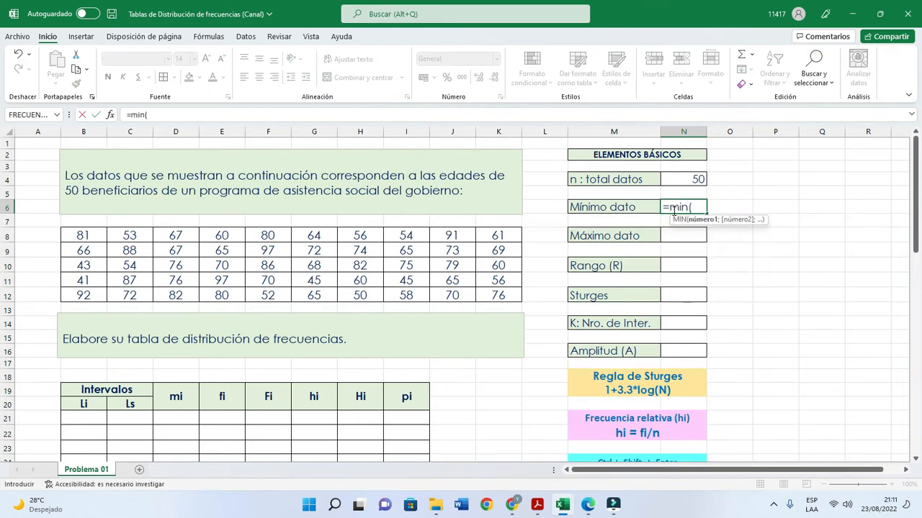
pyautogui.moveTo(81, 234); pyautogui.dragTo(501, 299)
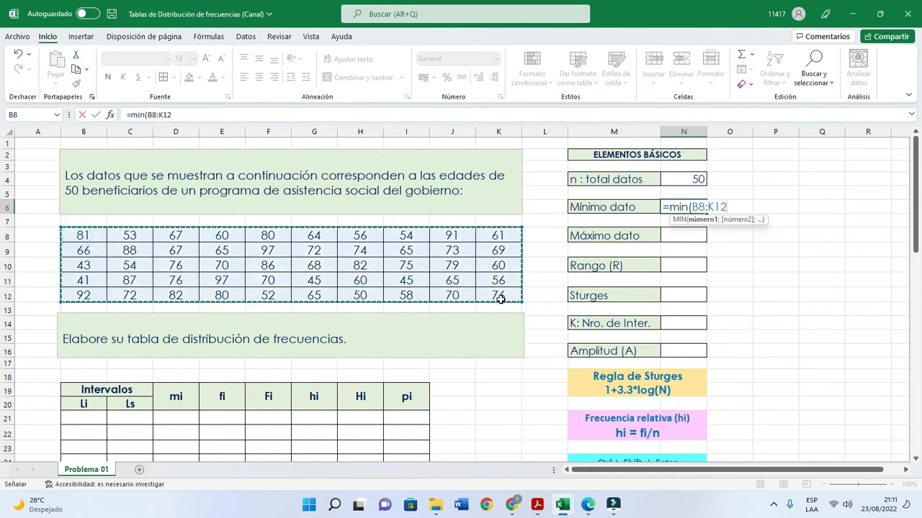
pyautogui.write(')')
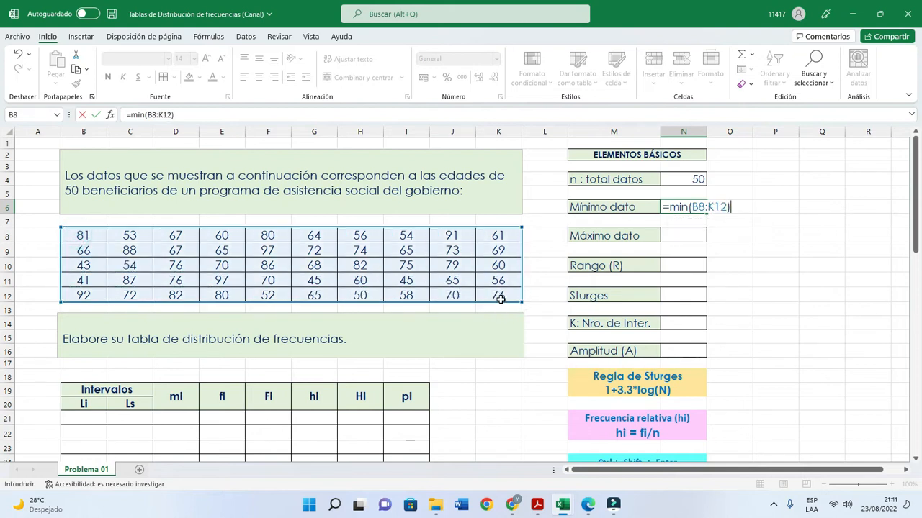
pyautogui.press('Return')
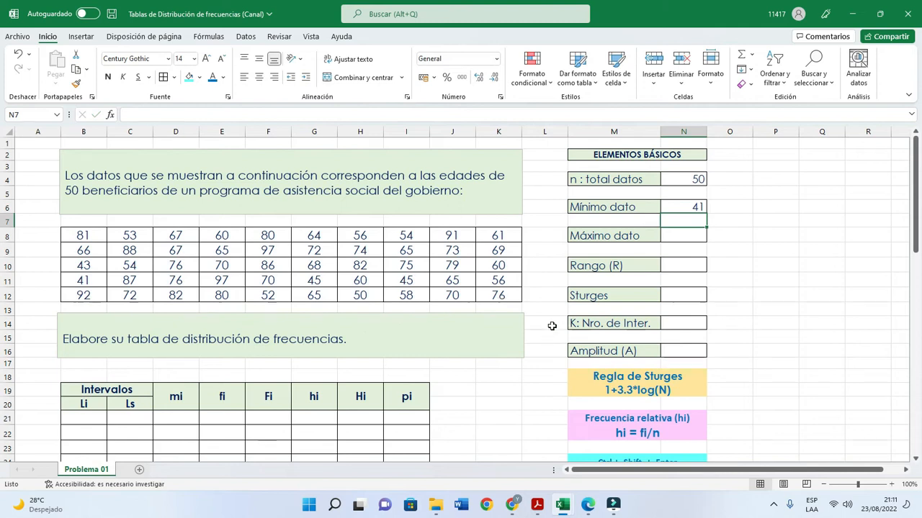
# - Calculate the maximum value of the age data in cell N8 with the formula =max(B8:K12)
pyautogui.click(693, 242)
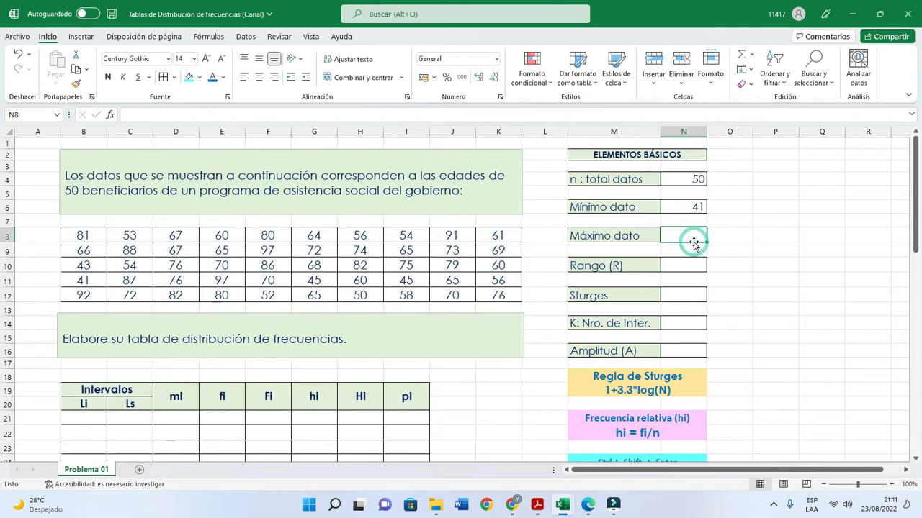
pyautogui.write('=')
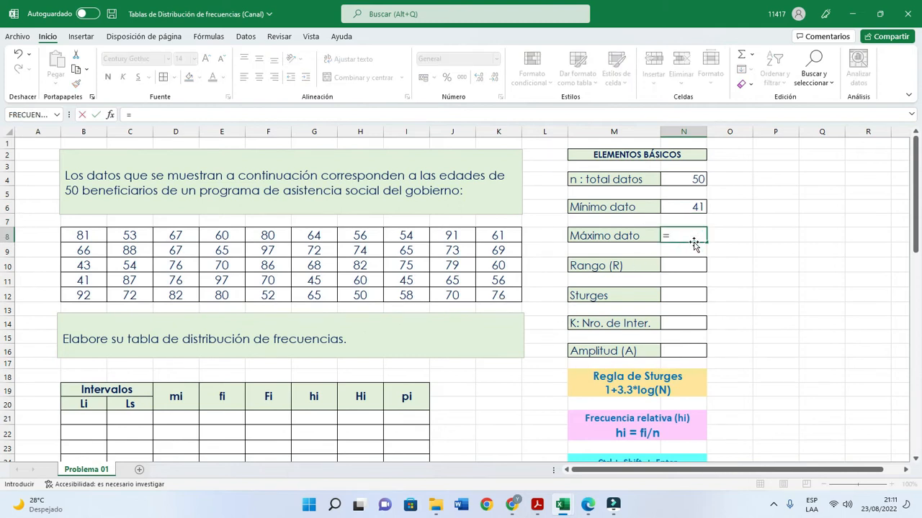
pyautogui.write('max(')
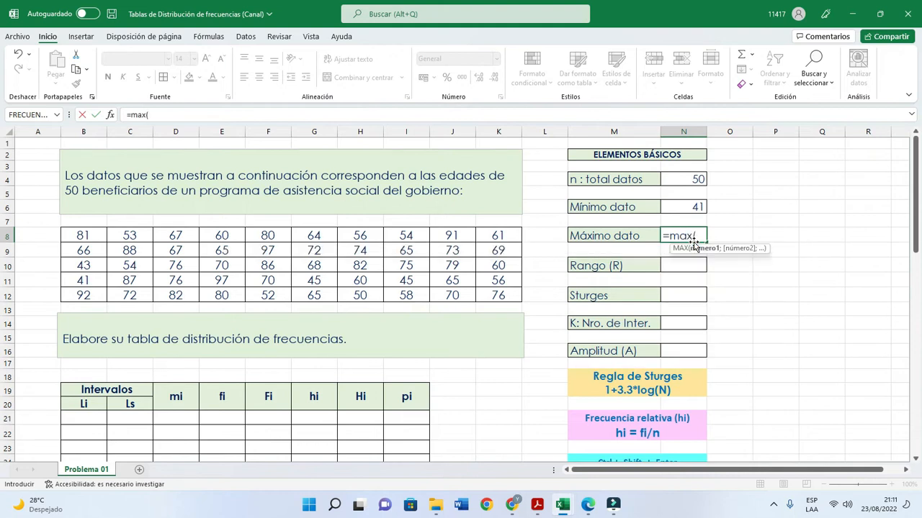
pyautogui.moveTo(72, 238); pyautogui.dragTo(492, 292)
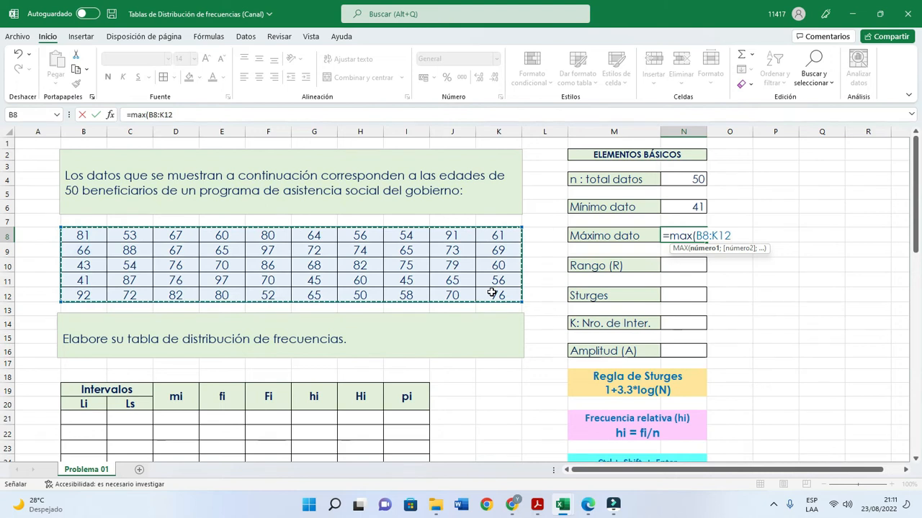
pyautogui.write(')')
pyautogui.press('Return')
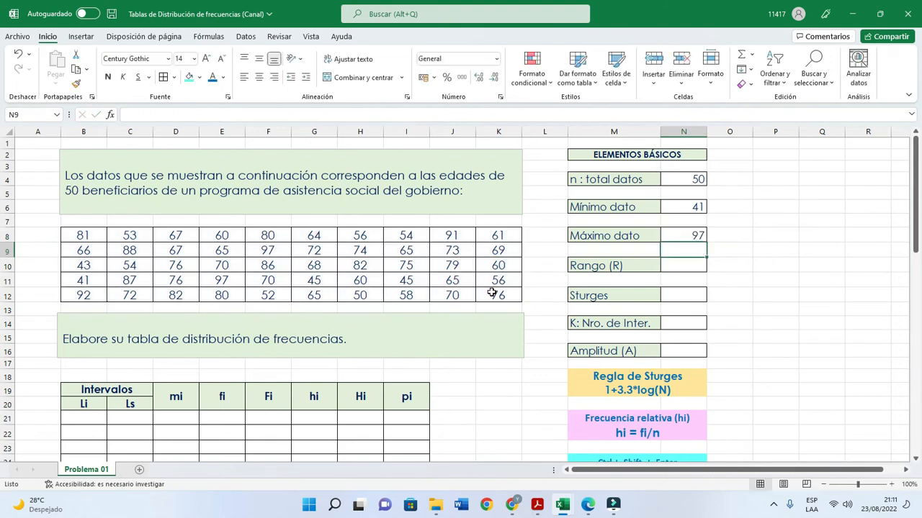
# - Calculate the range in cell N10 as maximum minus minimum with the formula =N8-N6
pyautogui.click(676, 272)
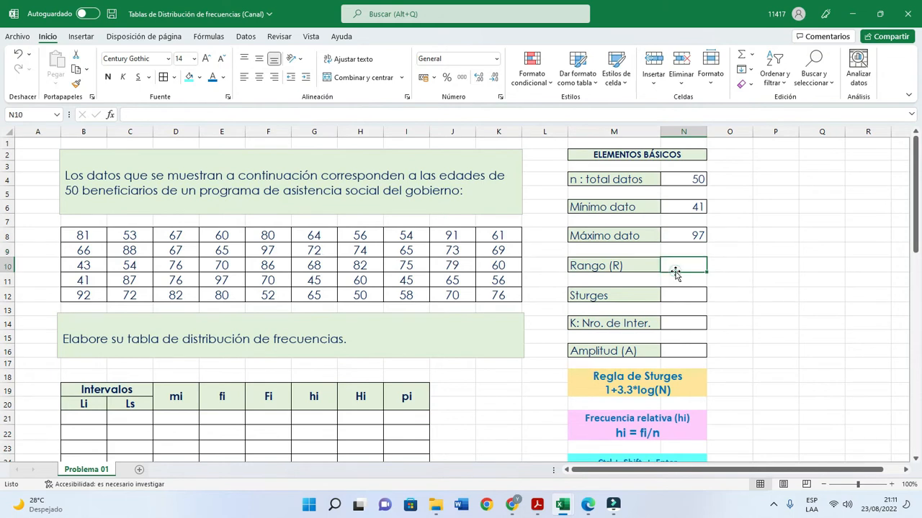
pyautogui.write('=')
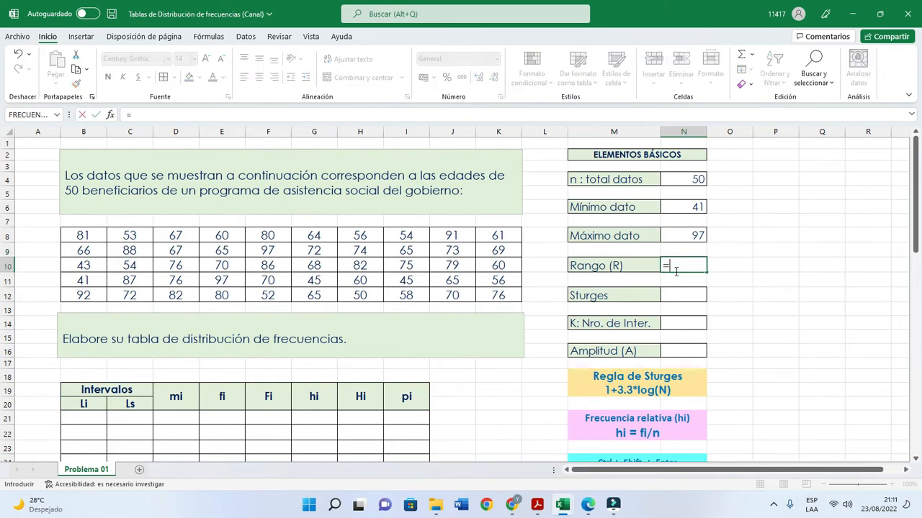
pyautogui.click(680, 238)
pyautogui.write('-')
pyautogui.click(679, 208)
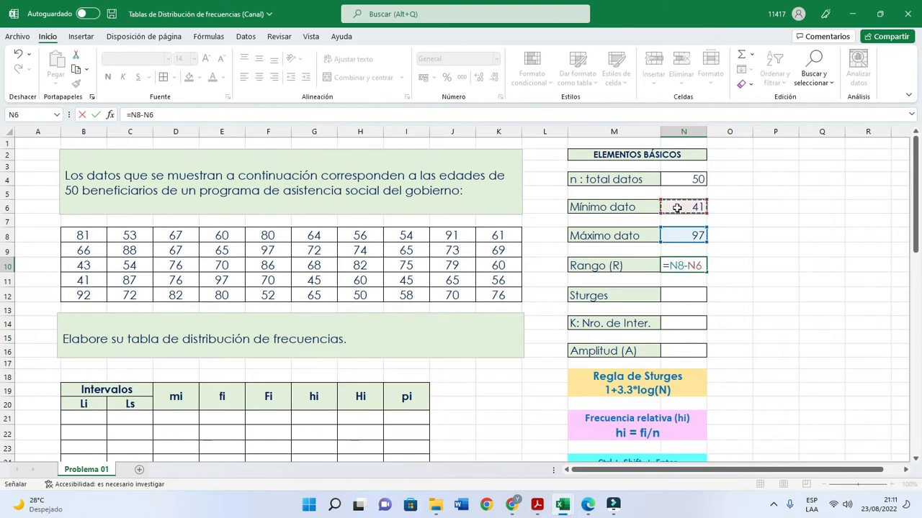
pyautogui.press('Return')
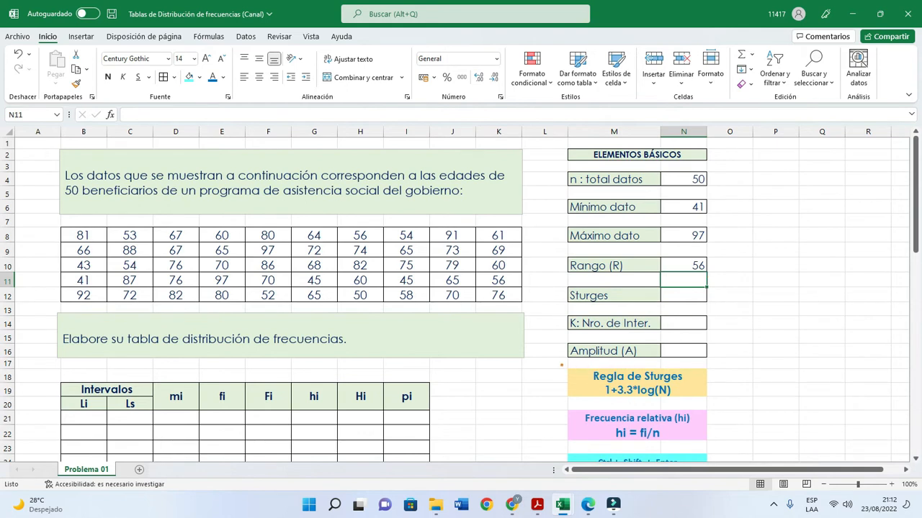
# - Calculate the Sturges value in cell N12 with the formula =1+3.3*log(50)
pyautogui.moveTo(562, 364)
pyautogui.mouseDown()
pyautogui.moveTo(563, 383)
pyautogui.moveTo(642, 407)
pyautogui.moveTo(712, 402)
pyautogui.mouseUp()
pyautogui.click(669, 298)
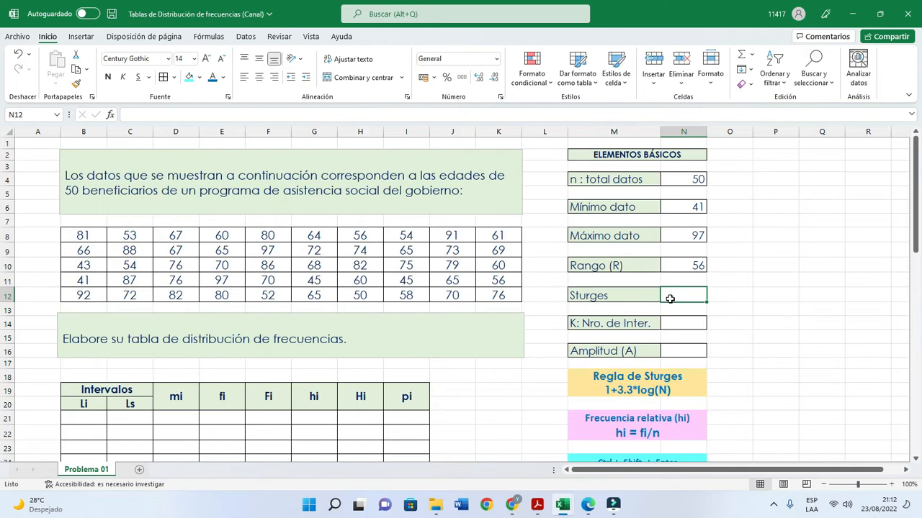
pyautogui.write('=')
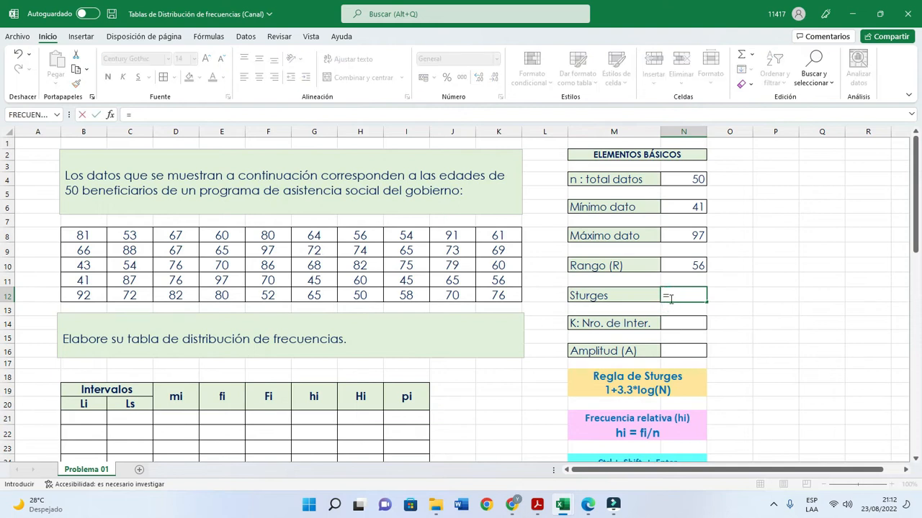
pyautogui.write('1+3.3*lo')
pyautogui.write('g')
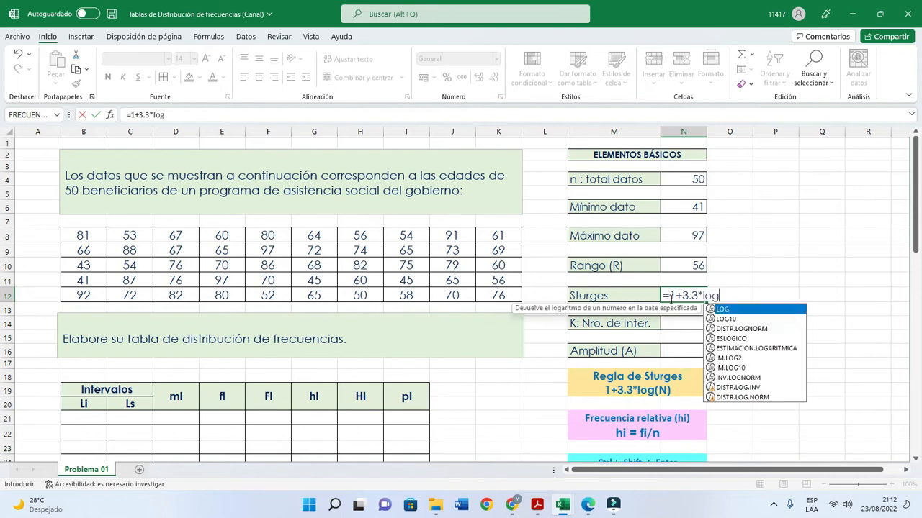
pyautogui.write('(50)')
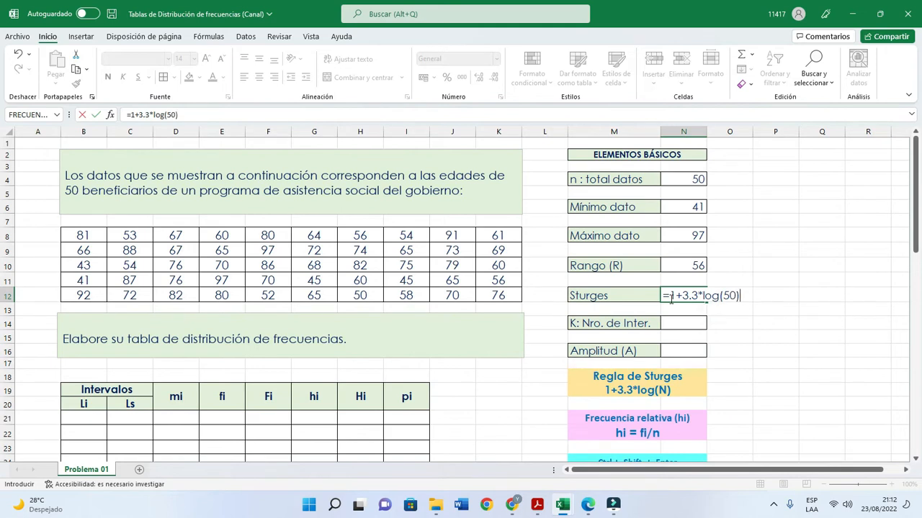
pyautogui.press('Return')
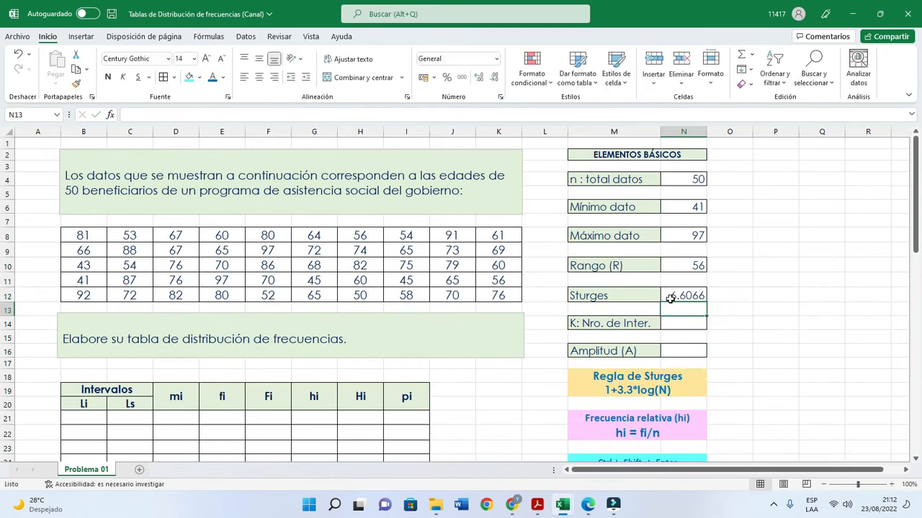
# - Set the number of intervals (K) in cell N14 to 7
pyautogui.click(734, 305)
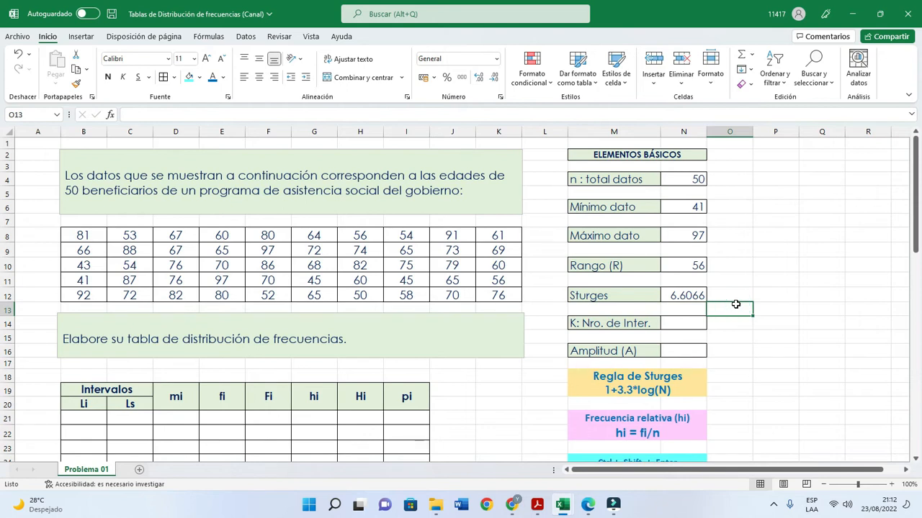
pyautogui.click(683, 325)
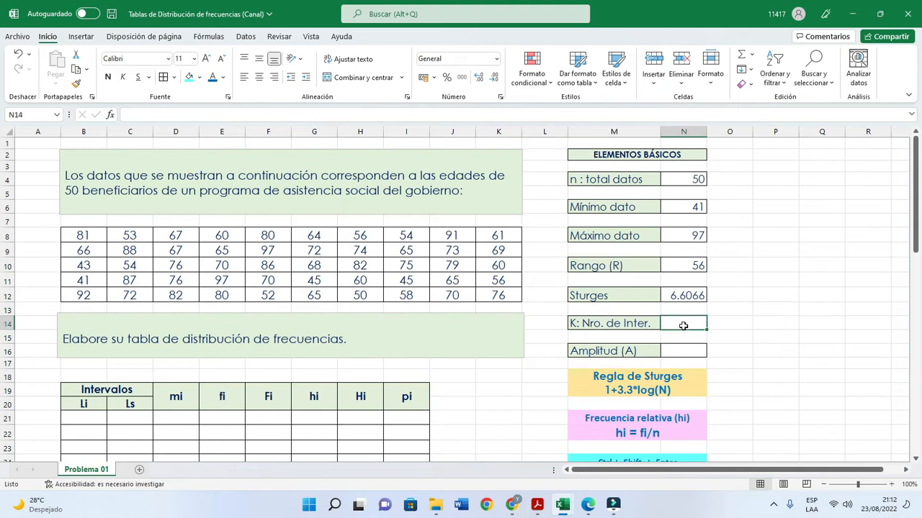
pyautogui.click(683, 325)
pyautogui.write('7')
pyautogui.click(748, 327)
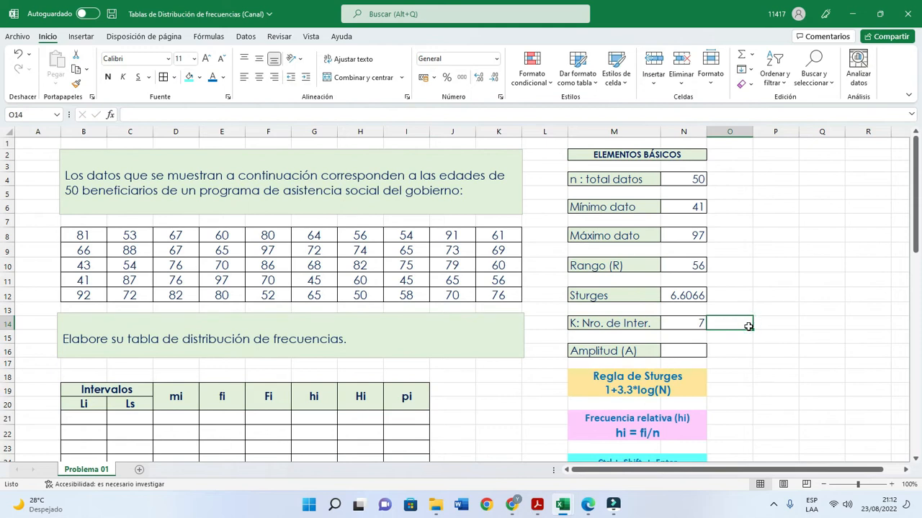
pyautogui.click(681, 325)
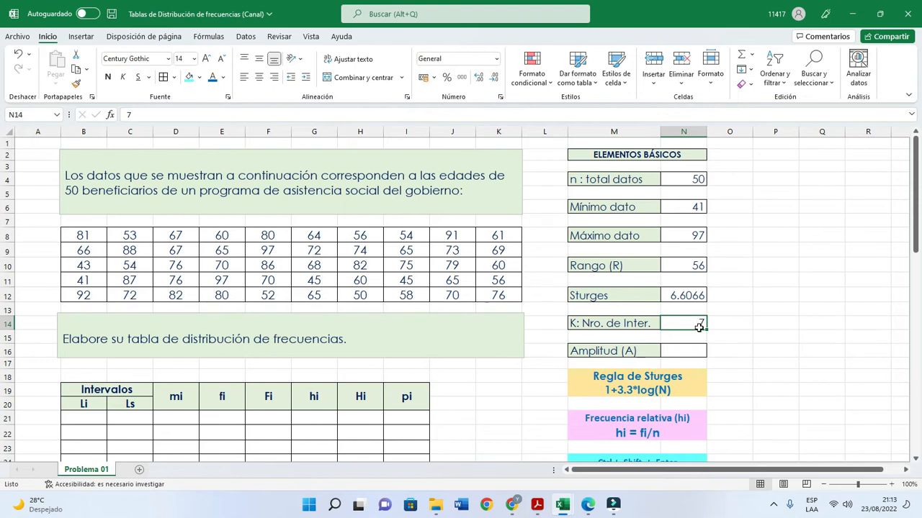
# - Calculate the amplitude in cell N16 as range divided by number of intervals with the formula =N10/N14
pyautogui.click(698, 353)
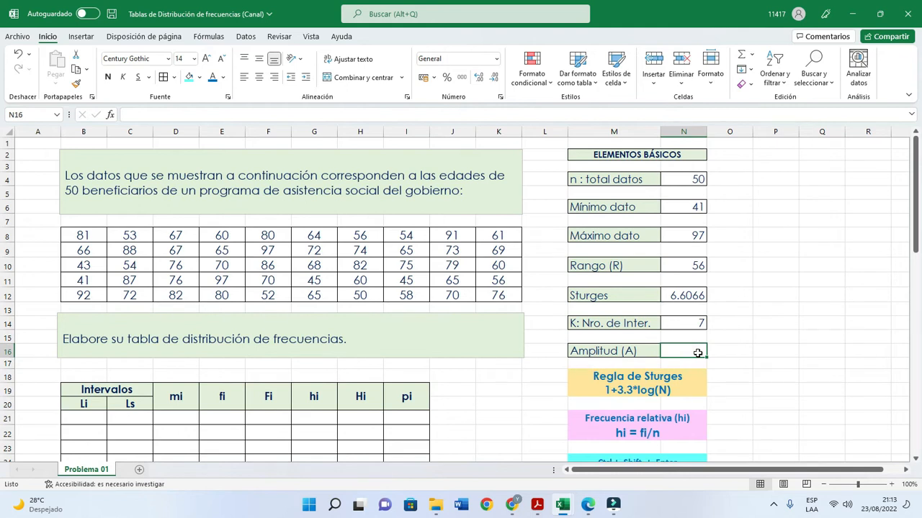
pyautogui.write('=')
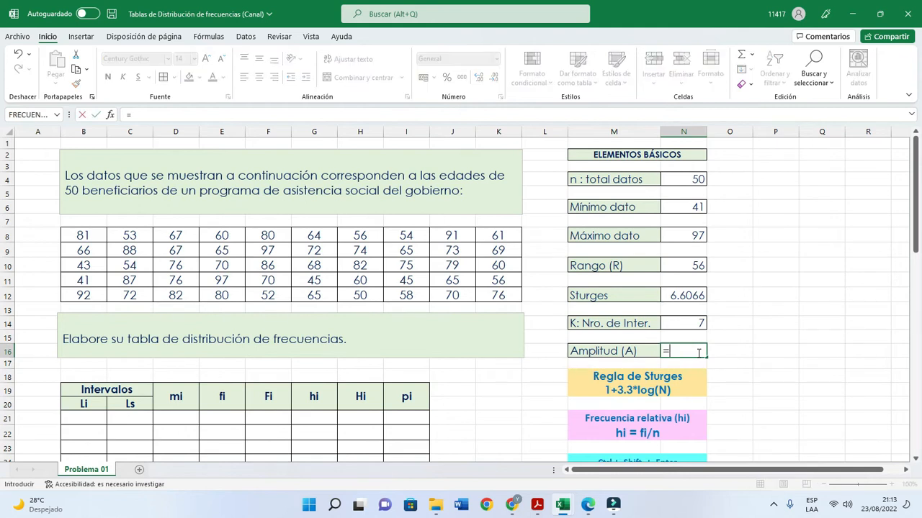
pyautogui.click(698, 264)
pyautogui.write('/')
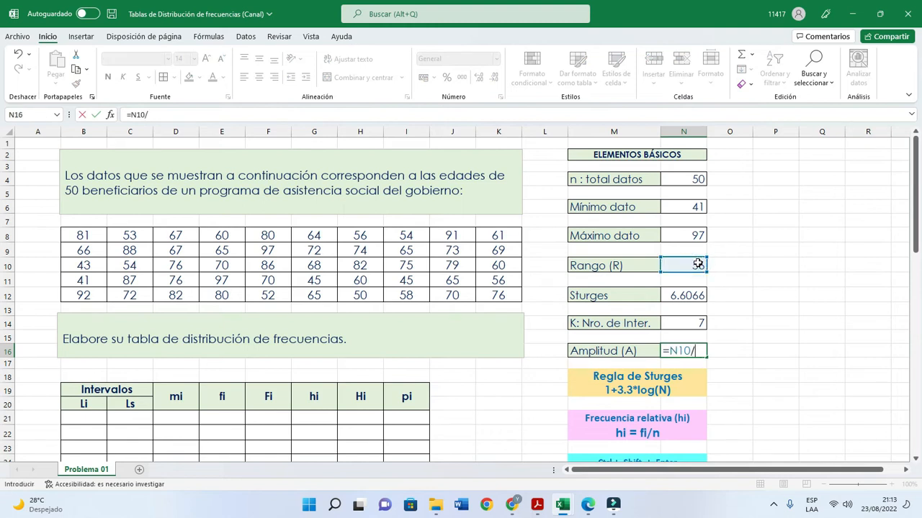
pyautogui.click(695, 325)
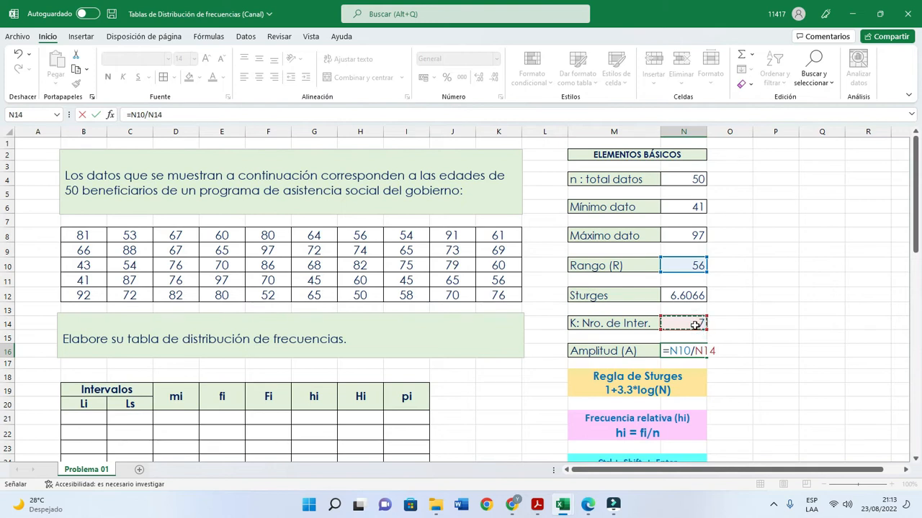
pyautogui.press('Return')
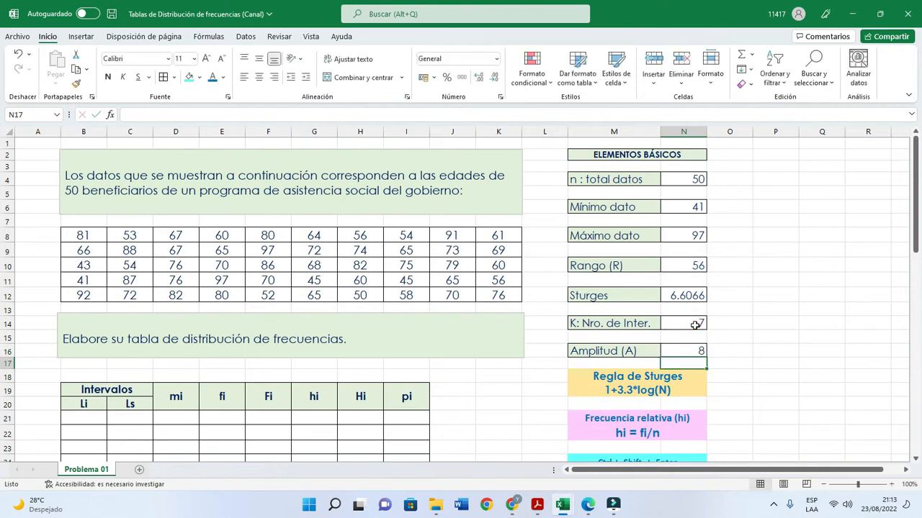
pyautogui.click(700, 352)
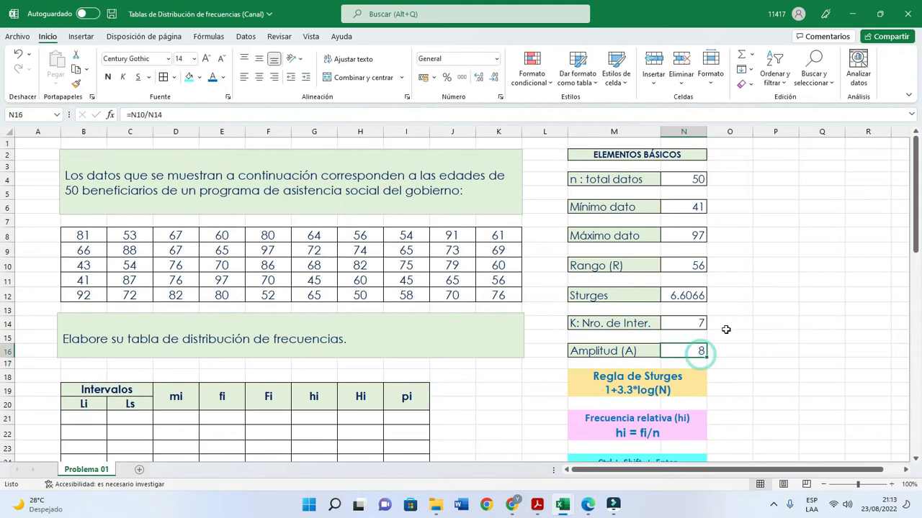
# - Review the basic elements and compare the number of intervals (K) with the empty table rows B21 to B27
pyautogui.scroll(-1, 727, 327)
pyautogui.scroll(1, 729, 327)
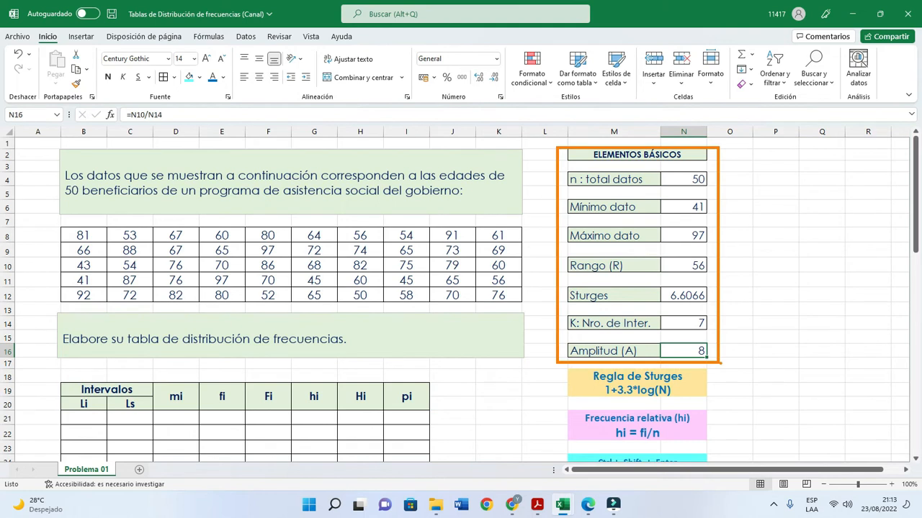
pyautogui.scroll(-3, 718, 355)
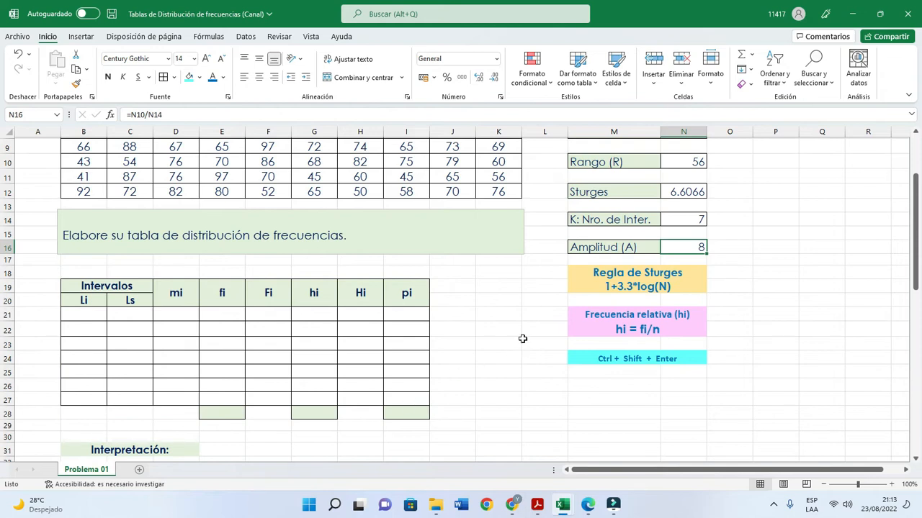
pyautogui.scroll(2, 522, 338)
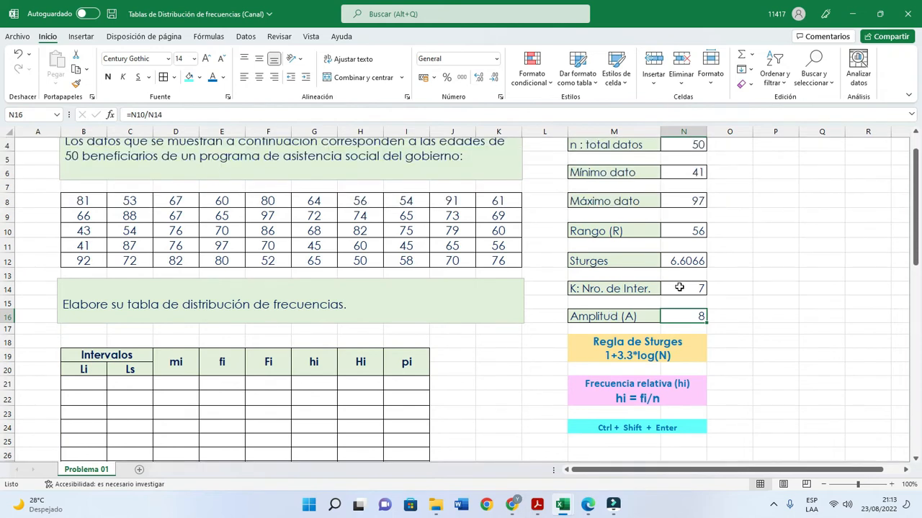
pyautogui.click(679, 287)
pyautogui.scroll(-2, 519, 339)
pyautogui.scroll(1, 519, 339)
pyautogui.click(76, 349)
pyautogui.click(75, 364)
pyautogui.click(77, 378)
pyautogui.click(77, 391)
pyautogui.click(78, 406)
pyautogui.click(79, 420)
pyautogui.click(81, 435)
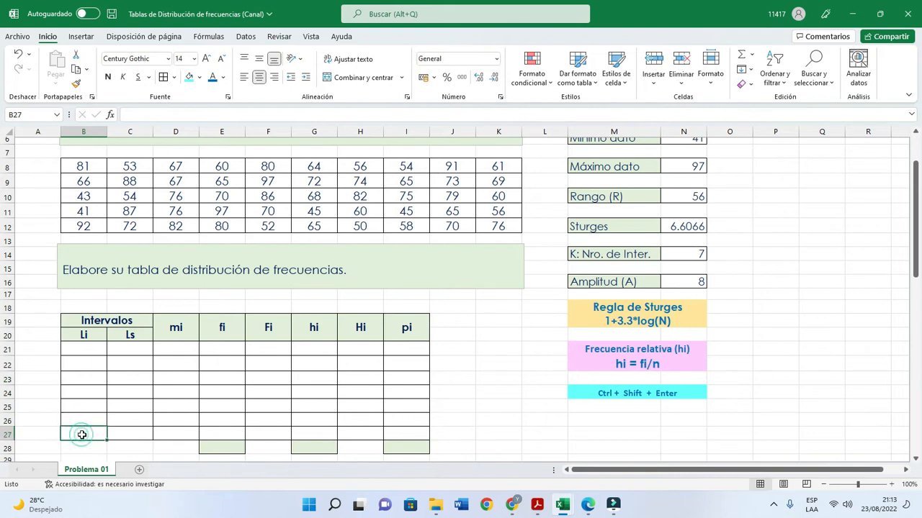
# - Enter the minimum value 41 as the first interval's lower limit (Li) in cell B21
pyautogui.scroll(1, 84, 417)
pyautogui.click(84, 386)
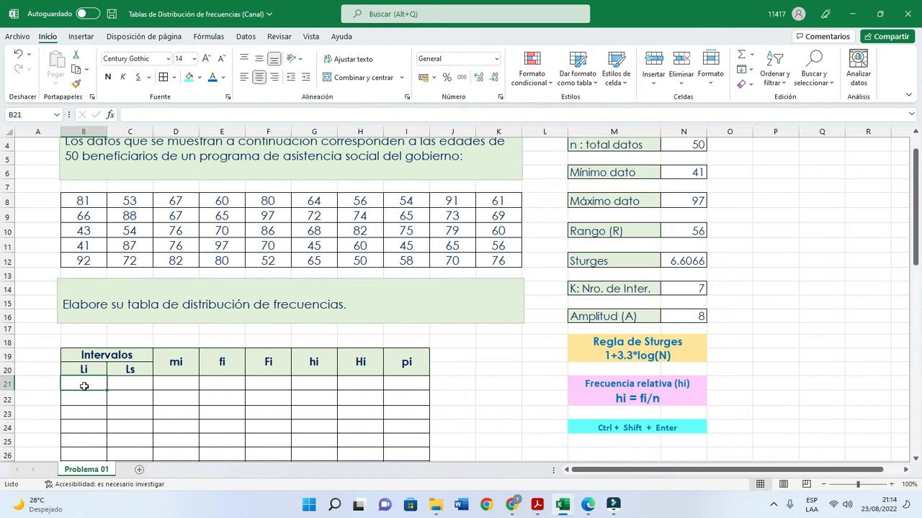
pyautogui.scroll(1, 85, 387)
pyautogui.scroll(-1, 86, 386)
pyautogui.write('41')
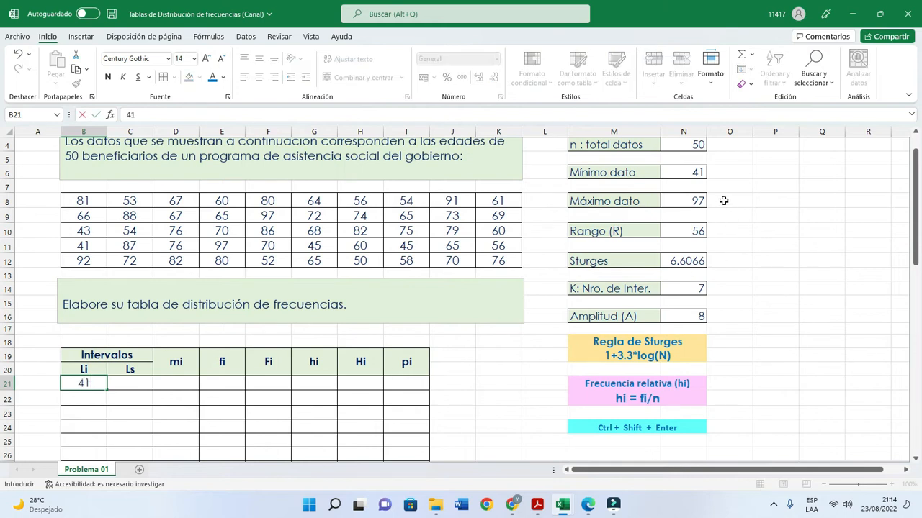
pyautogui.click(129, 383)
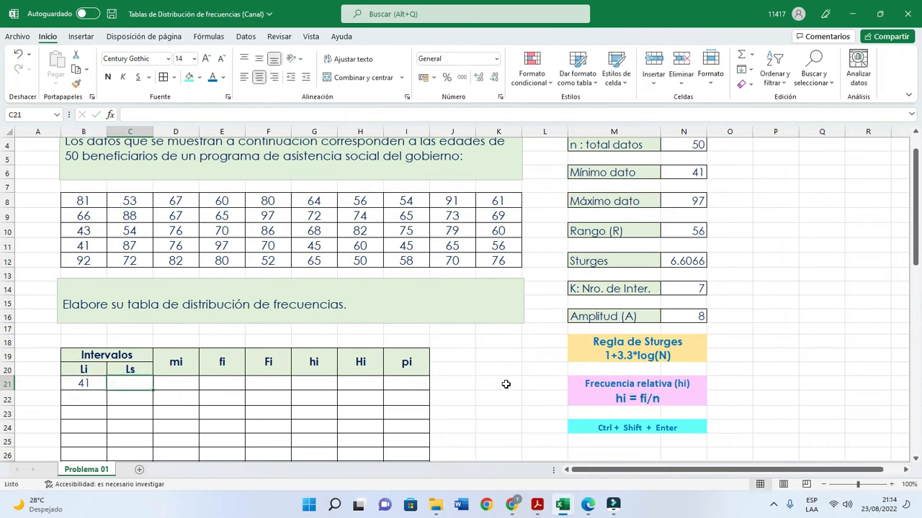
# - Enter 49 as the first interval's upper limit (Ls) in cell C21, adding the amplitude to the lower limit
pyautogui.moveTo(561, 301)
pyautogui.mouseDown()
pyautogui.moveTo(569, 311)
pyautogui.moveTo(682, 334)
pyautogui.moveTo(717, 330)
pyautogui.mouseUp()
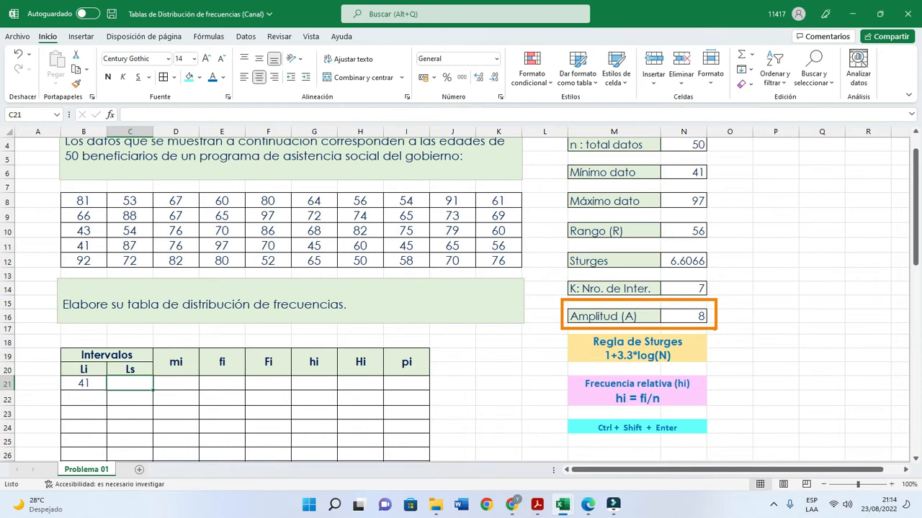
pyautogui.press('Escape')
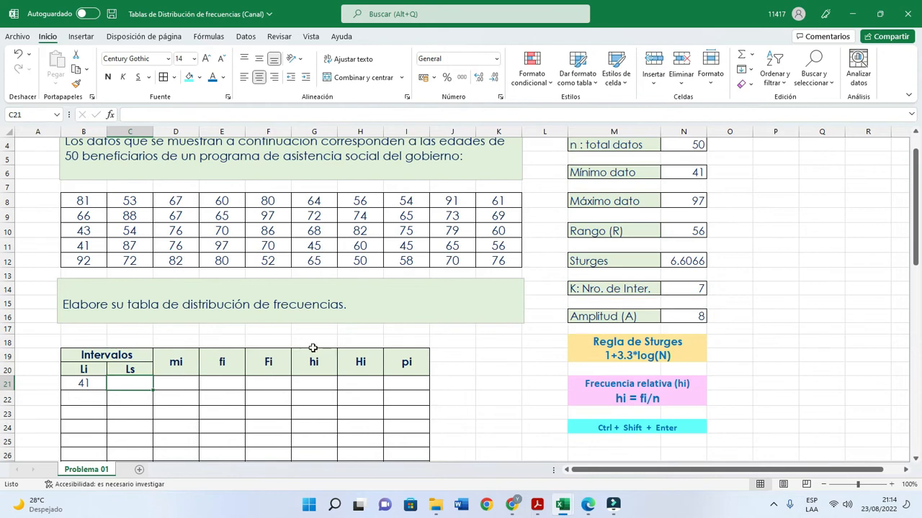
pyautogui.click(136, 384)
pyautogui.write('49')
pyautogui.press('Return')
pyautogui.click(92, 385)
pyautogui.click(127, 384)
pyautogui.click(88, 384)
pyautogui.click(126, 385)
# - Enter the second interval's limits, 49 in cell B22 and 57 in cell C22
pyautogui.scroll(-1, 104, 392)
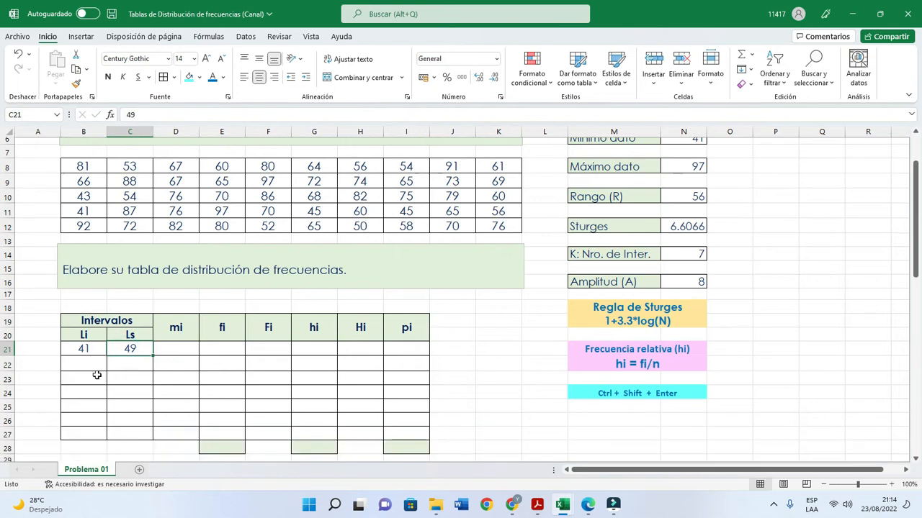
pyautogui.click(94, 370)
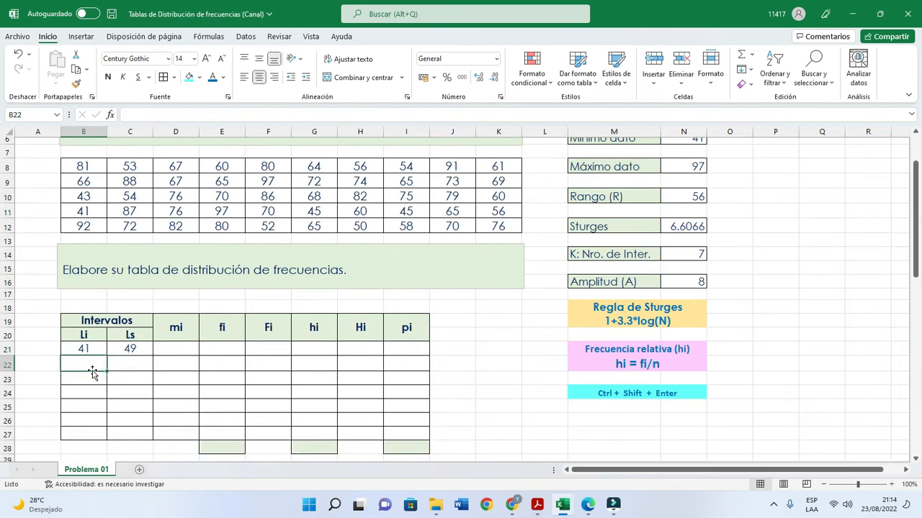
pyautogui.write('49')
pyautogui.click(121, 367)
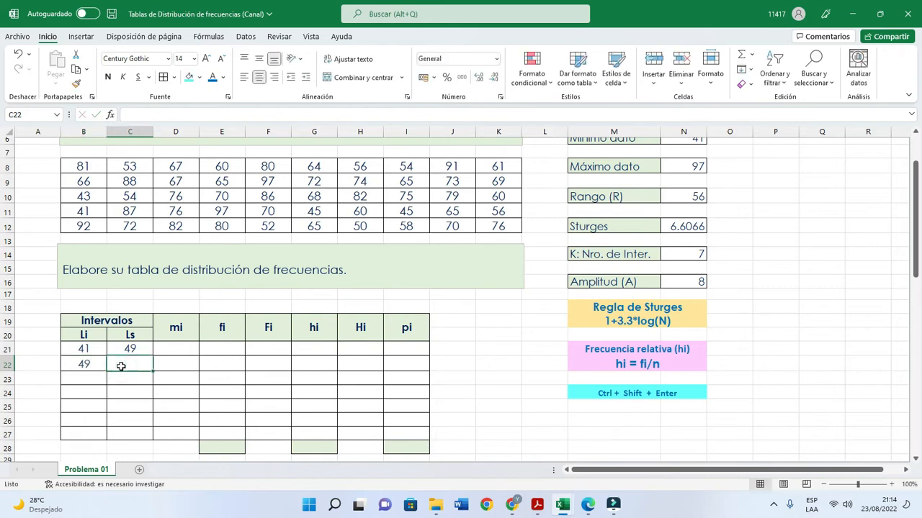
pyautogui.write('57')
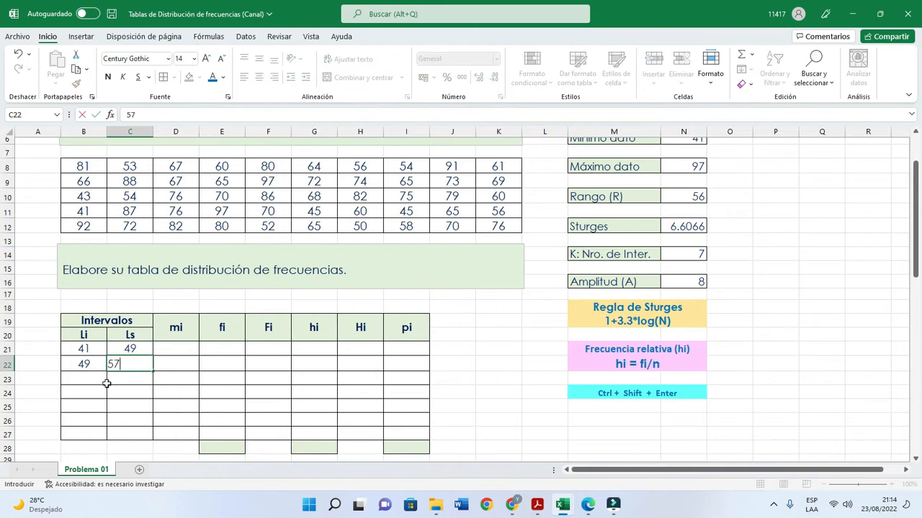
pyautogui.click(104, 380)
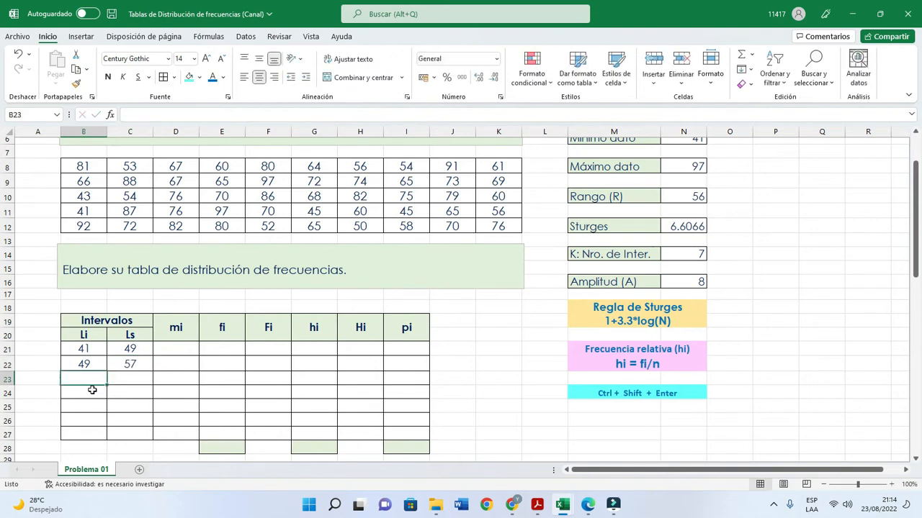
# - Extend the series of lower limits from B21:B22 and upper limits from C21:C22 down to row 27, and check the last interval
pyautogui.scroll(-2, 96, 353)
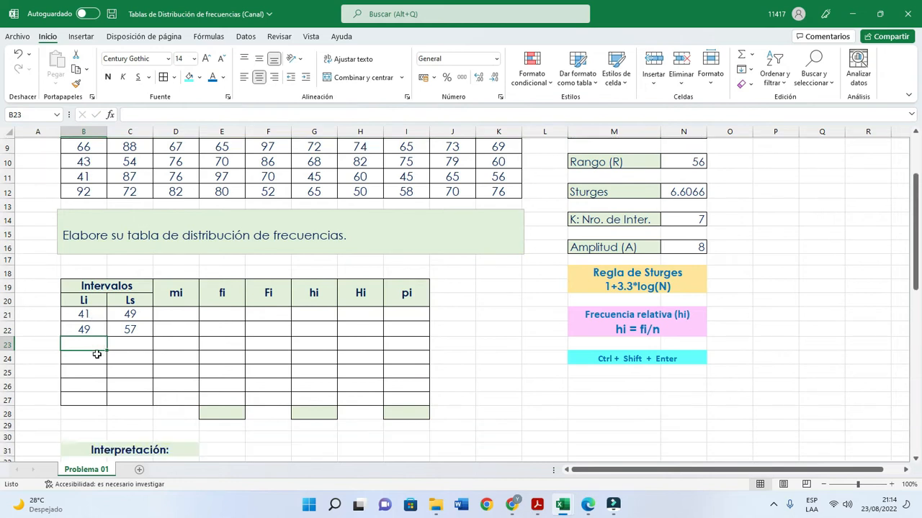
pyautogui.moveTo(96, 280); pyautogui.dragTo(92, 295)
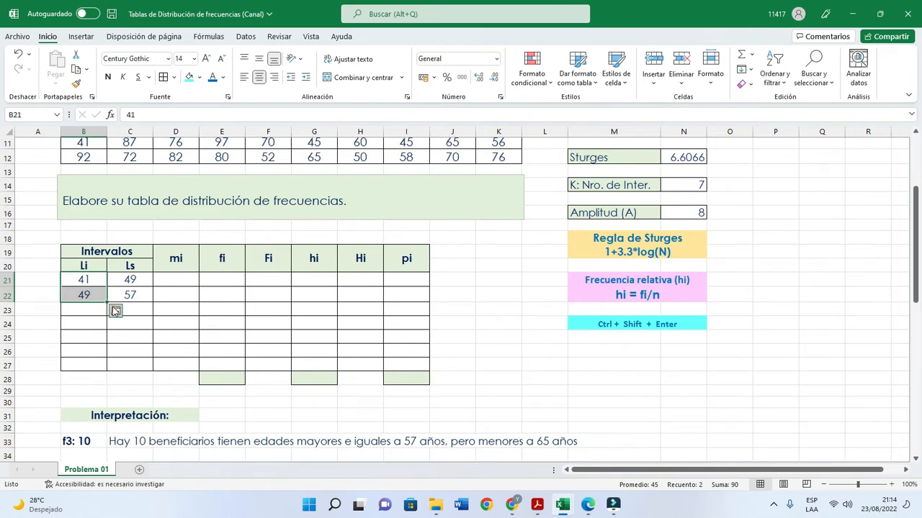
pyautogui.moveTo(107, 302); pyautogui.dragTo(103, 369)
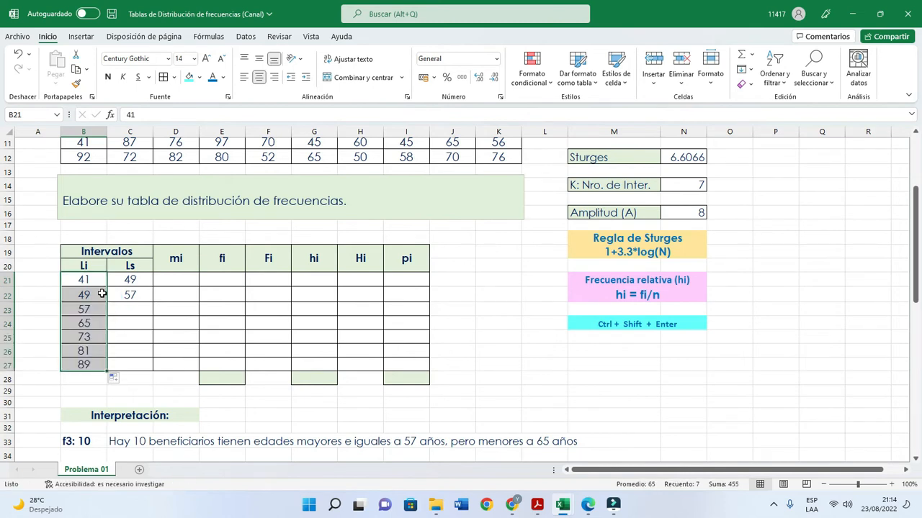
pyautogui.moveTo(141, 282); pyautogui.dragTo(137, 294)
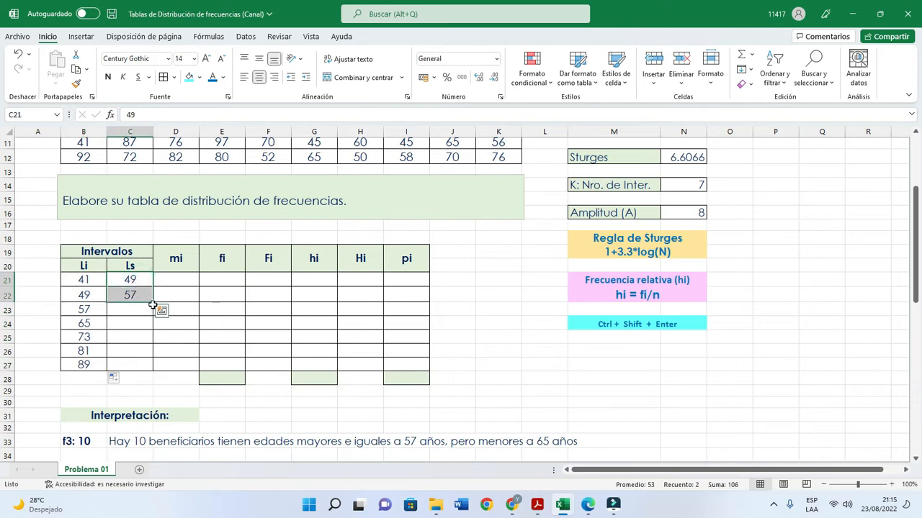
pyautogui.moveTo(153, 303); pyautogui.dragTo(152, 371)
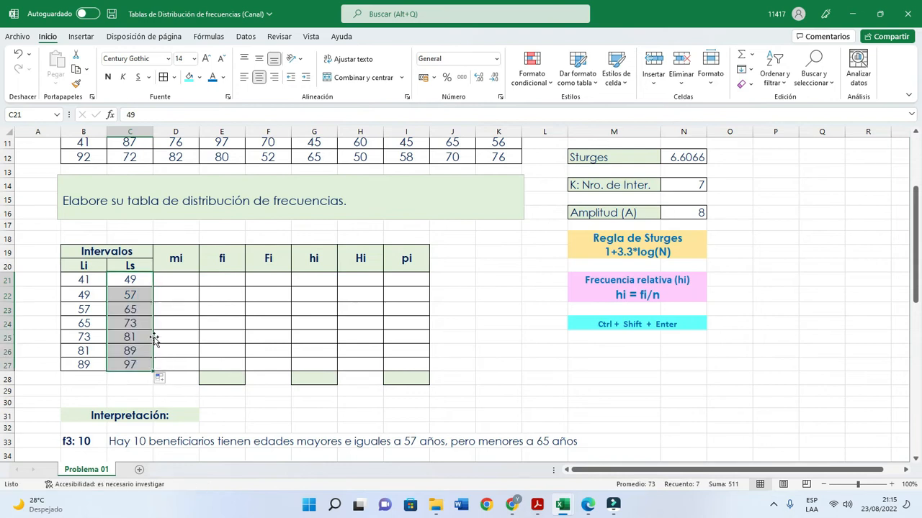
pyautogui.click(139, 319)
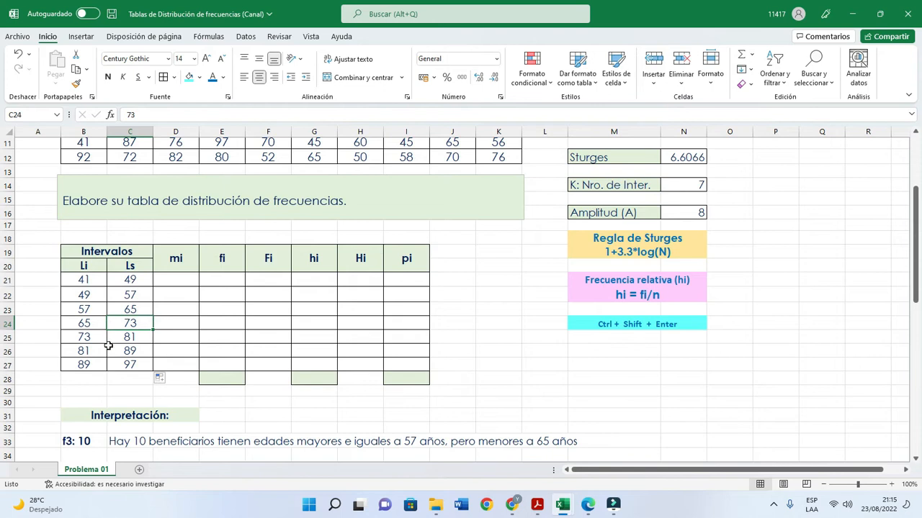
pyautogui.click(94, 367)
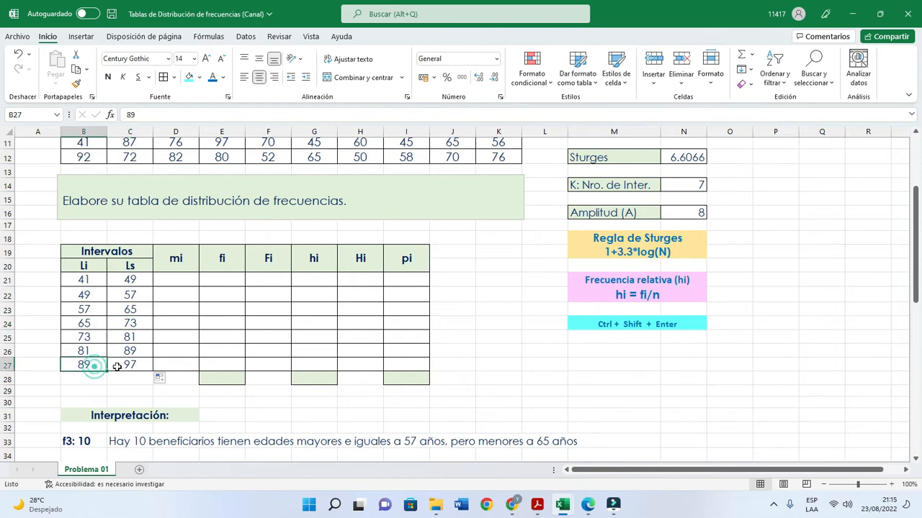
pyautogui.click(121, 365)
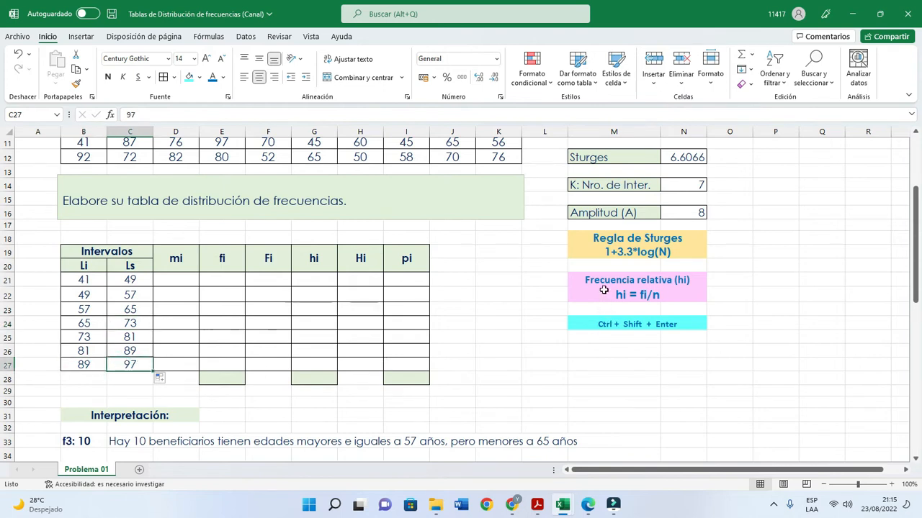
# - Calculate the first interval's class mark (mi) in cell D21 with the formula =PROMEDIO(B21:C21)
pyautogui.scroll(2, 308, 333)
pyautogui.scroll(-1, 308, 335)
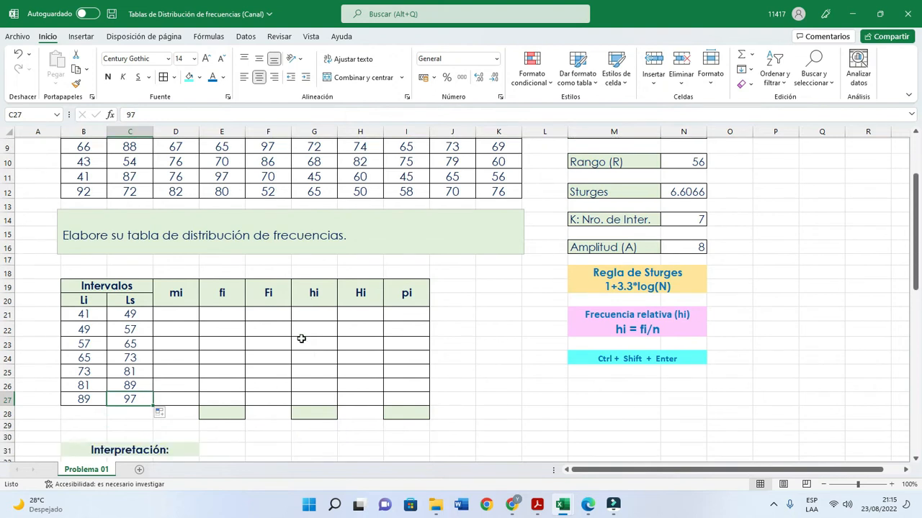
pyautogui.click(187, 313)
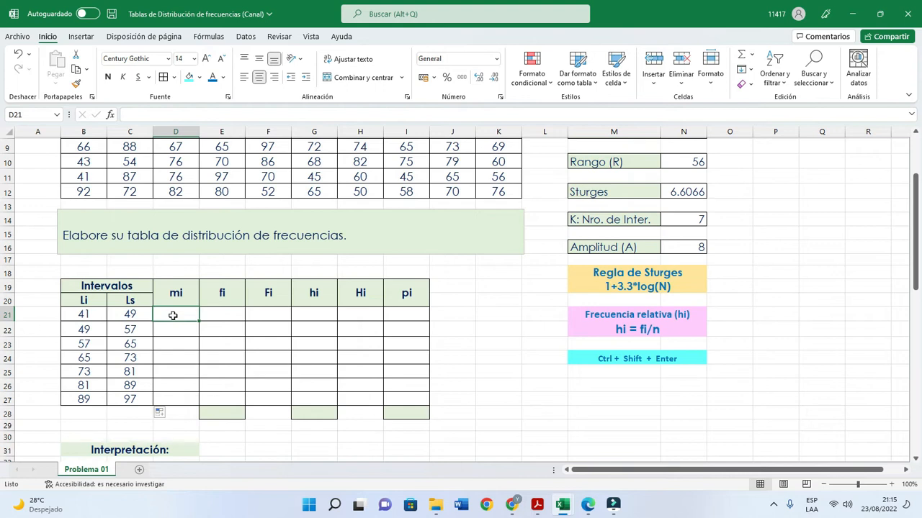
pyautogui.write('=')
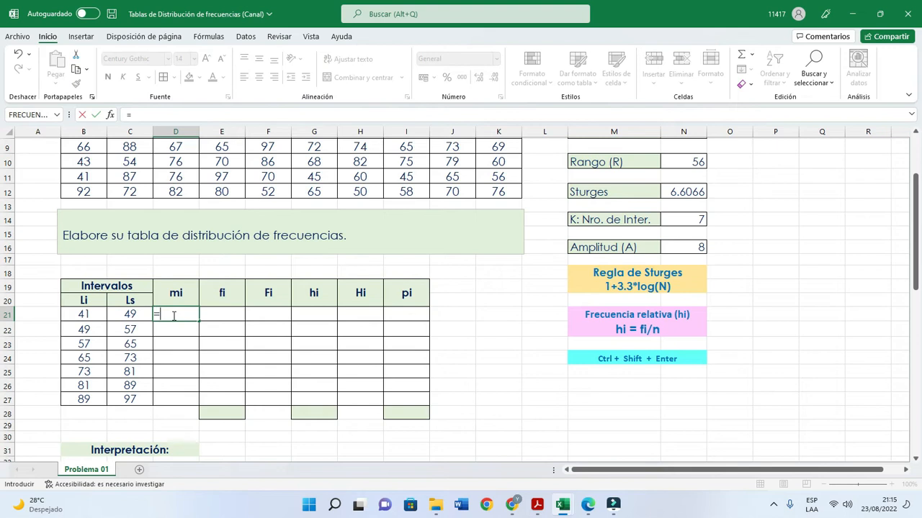
pyautogui.write('prom')
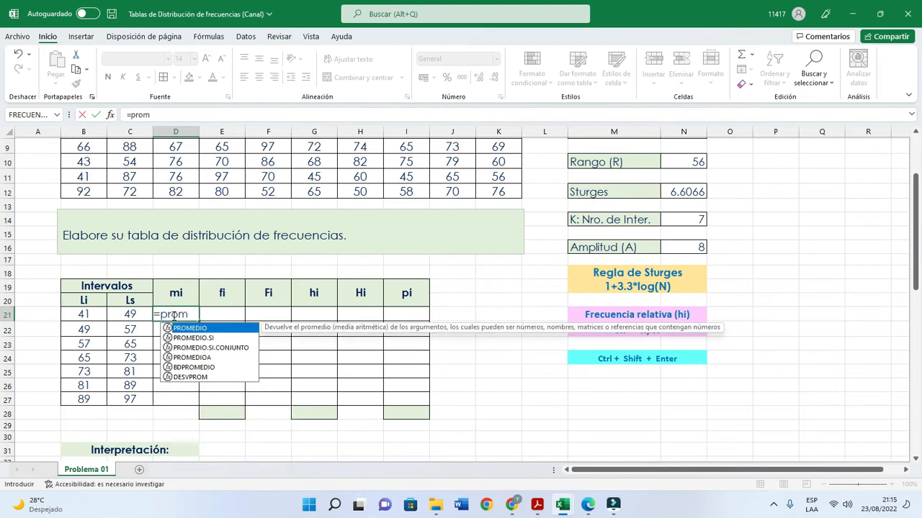
pyautogui.doubleClick(193, 328)
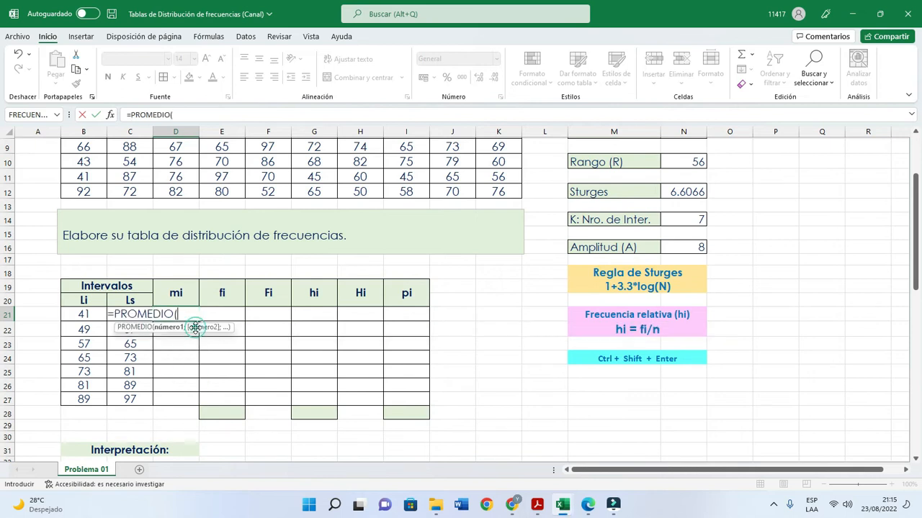
pyautogui.click(87, 315)
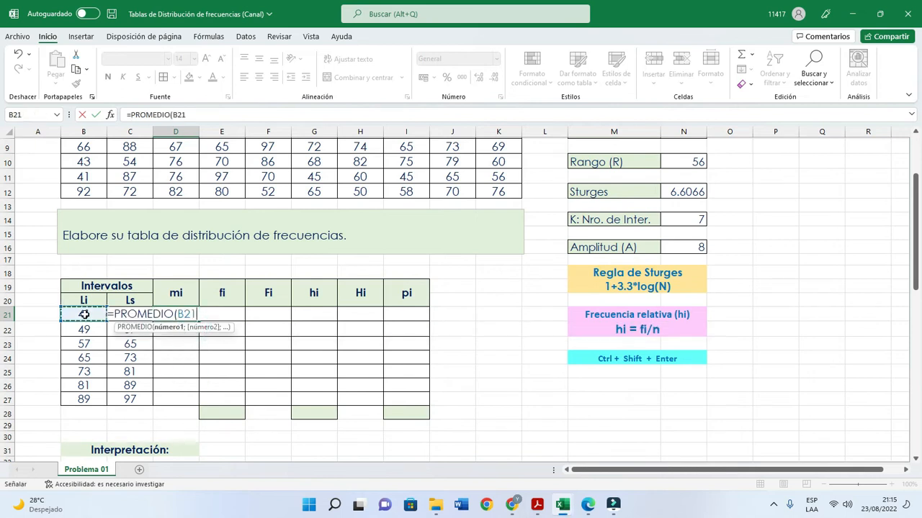
pyautogui.moveTo(92, 314); pyautogui.dragTo(135, 315)
pyautogui.write(')')
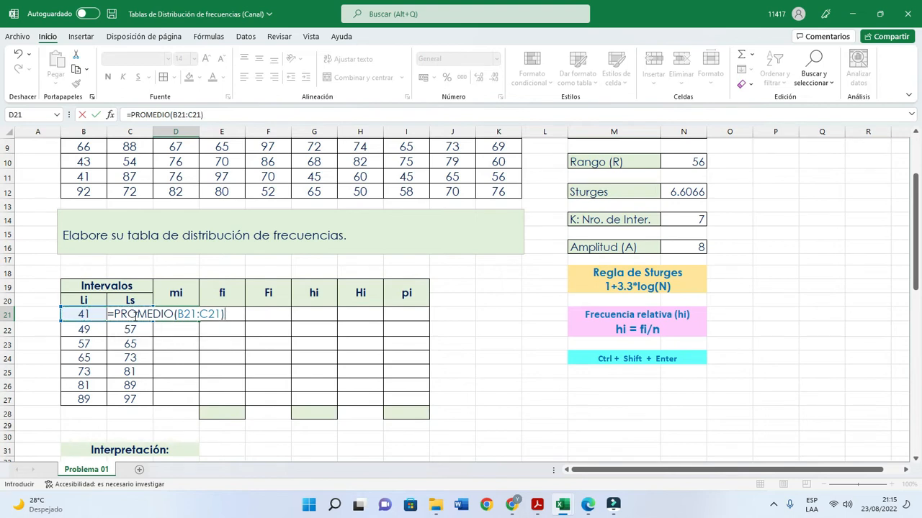
pyautogui.press('Return')
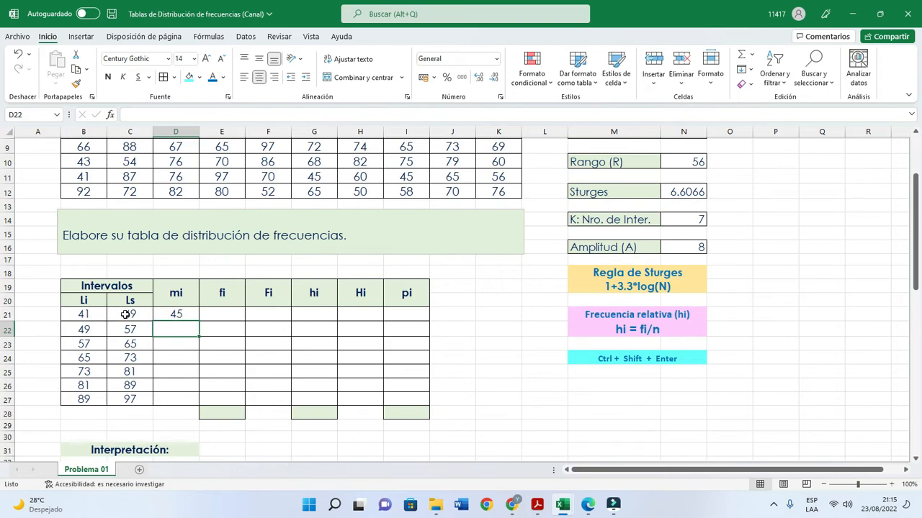
# - Copy the class mark formula from D21 down through D27 for the remaining intervals
pyautogui.click(176, 314)
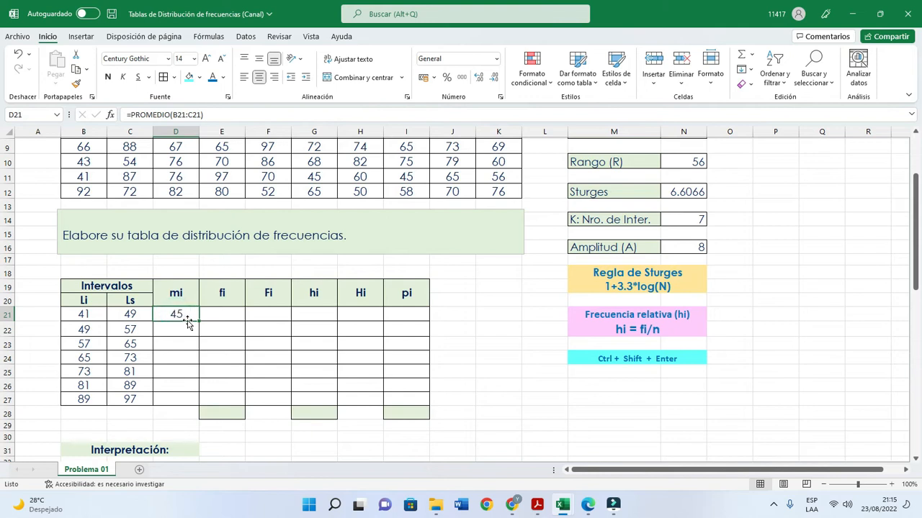
pyautogui.moveTo(199, 321); pyautogui.dragTo(188, 406)
pyautogui.moveTo(187, 407); pyautogui.dragTo(188, 408)
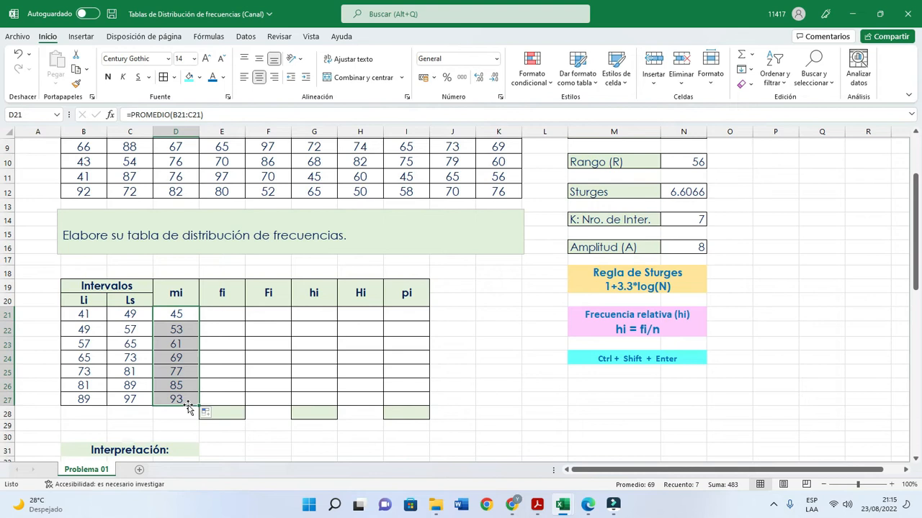
# - Select the absolute frequency (fi) cells E21:E27 and insert the FRECUENCIA function, searching for it by name
pyautogui.click(226, 325)
pyautogui.click(226, 325)
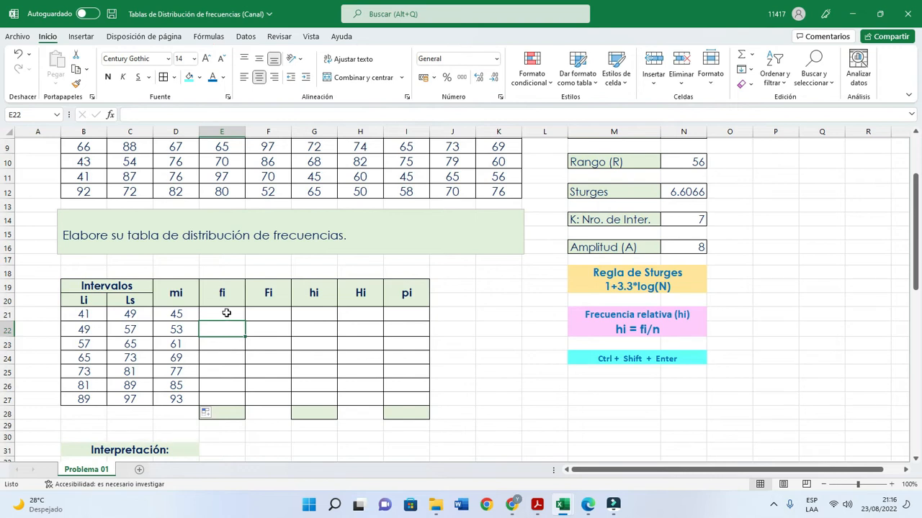
pyautogui.moveTo(224, 313); pyautogui.dragTo(207, 398)
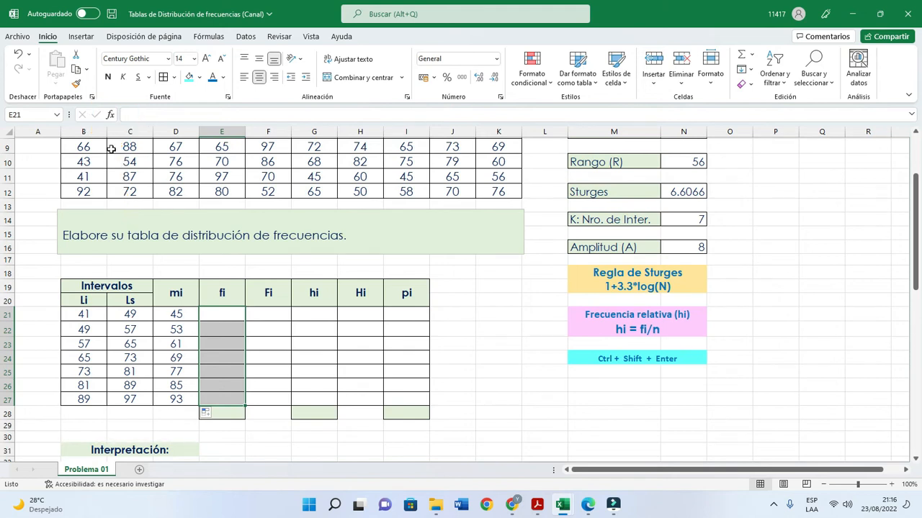
pyautogui.click(111, 116)
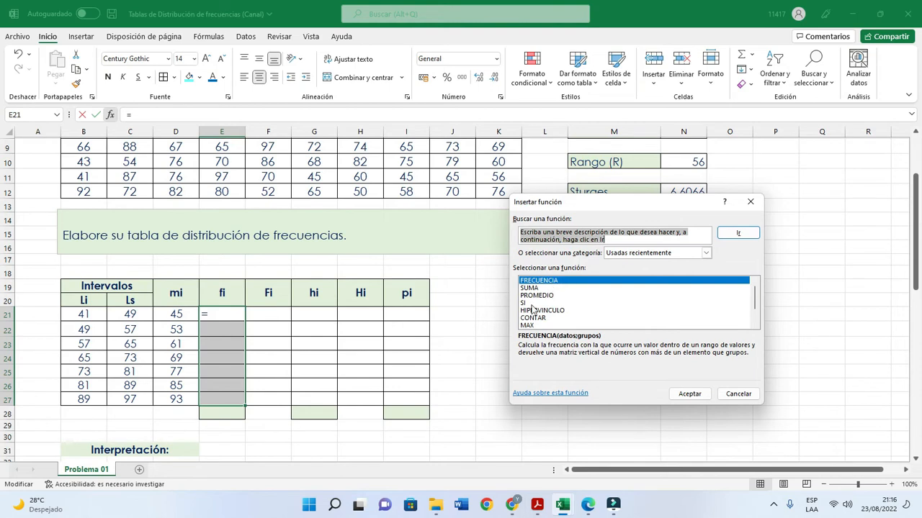
pyautogui.click(606, 239)
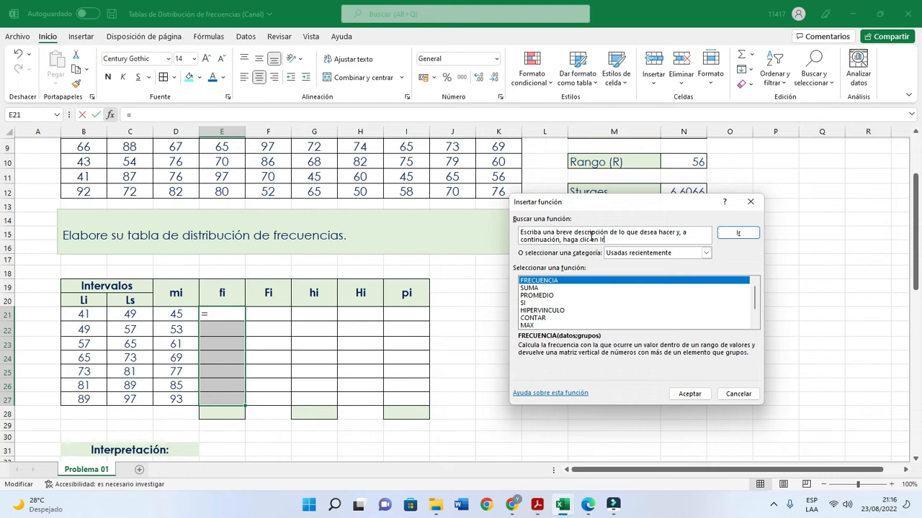
pyautogui.moveTo(608, 239); pyautogui.dragTo(512, 237)
pyautogui.press('BackSpace')
pyautogui.press('BackSpace')
pyautogui.press('BackSpace')
pyautogui.press('BackSpace')
pyautogui.press('BackSpace')
pyautogui.press('BackSpace')
pyautogui.press('BackSpace')
pyautogui.press('BackSpace')
pyautogui.press('BackSpace')
pyautogui.press('BackSpace')
pyautogui.press('BackSpace')
pyautogui.press('BackSpace')
pyautogui.press('BackSpace')
pyautogui.press('BackSpace')
pyautogui.press('BackSpace')
pyautogui.press('BackSpace')
pyautogui.press('BackSpace')
pyautogui.press('BackSpace')
pyautogui.press('BackSpace')
pyautogui.press('BackSpace')
pyautogui.press('BackSpace')
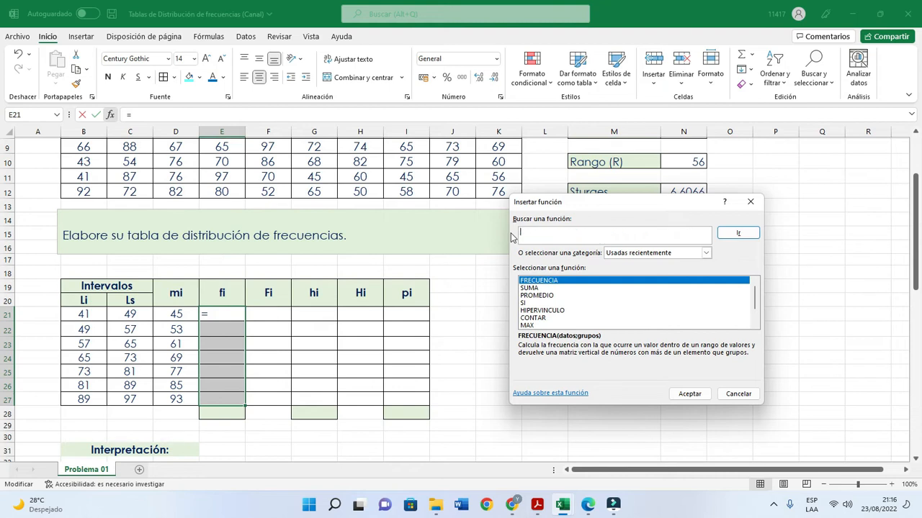
pyautogui.write('frecuencia')
pyautogui.doubleClick(540, 283)
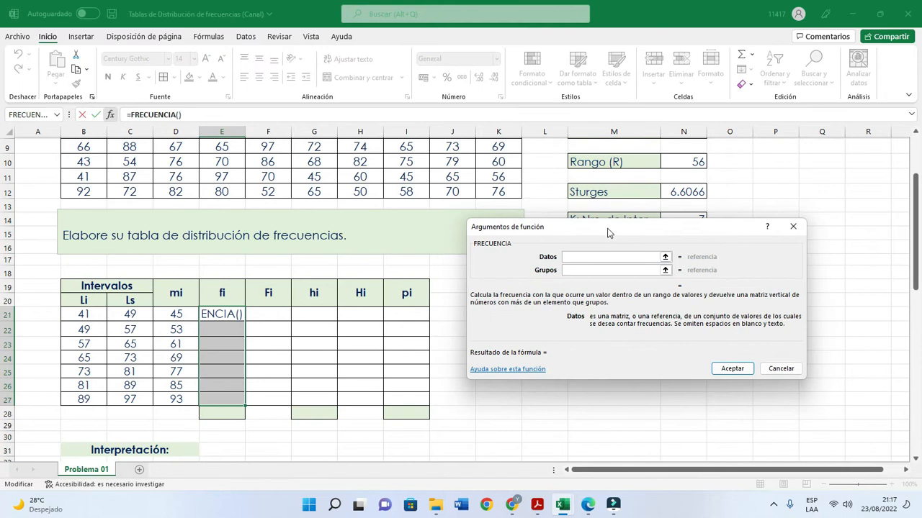
# - Set the FRECUENCIA function's Datos argument to the age data in B8:K12, moving the arguments dialog clear of the data
pyautogui.moveTo(610, 229); pyautogui.dragTo(596, 149)
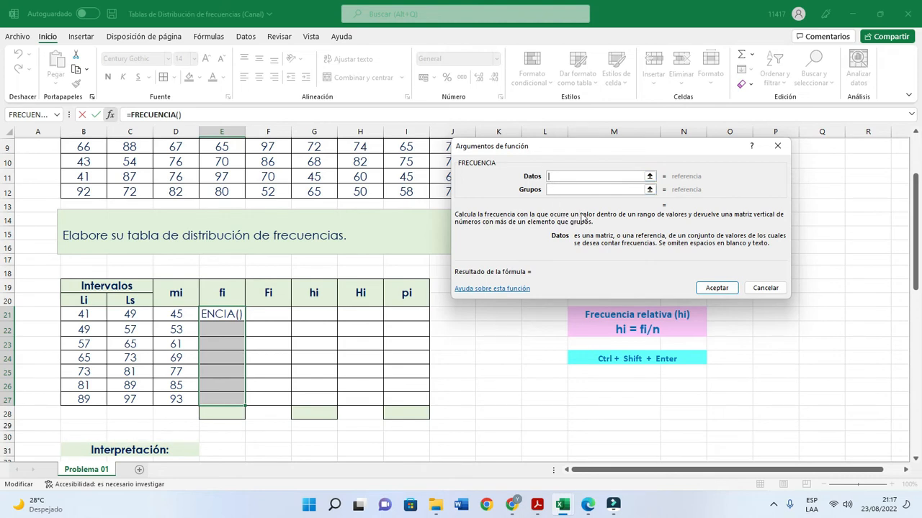
pyautogui.moveTo(615, 150); pyautogui.dragTo(626, 230)
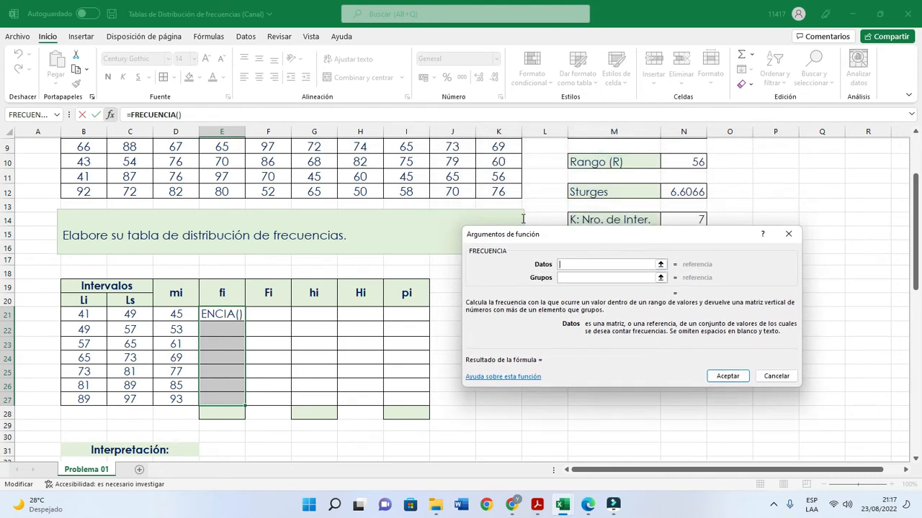
pyautogui.scroll(2, 518, 208)
pyautogui.scroll(-1, 517, 207)
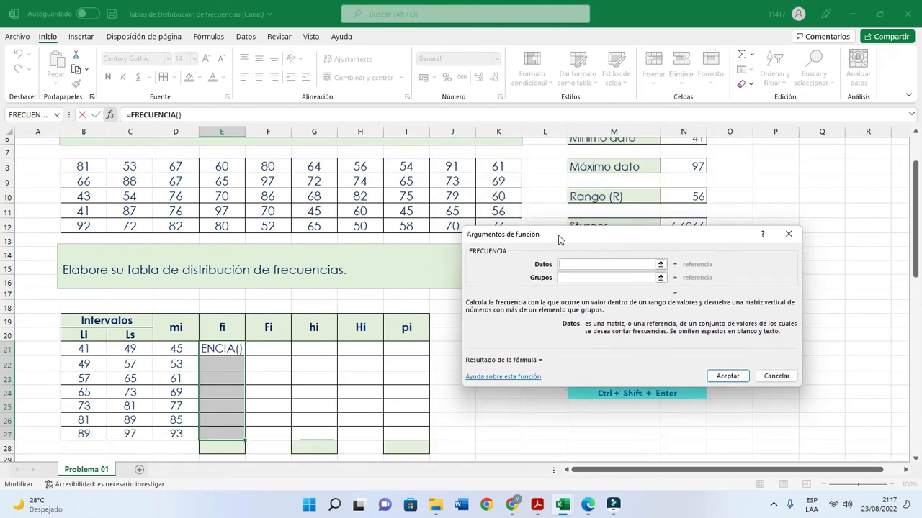
pyautogui.moveTo(558, 237); pyautogui.dragTo(599, 251)
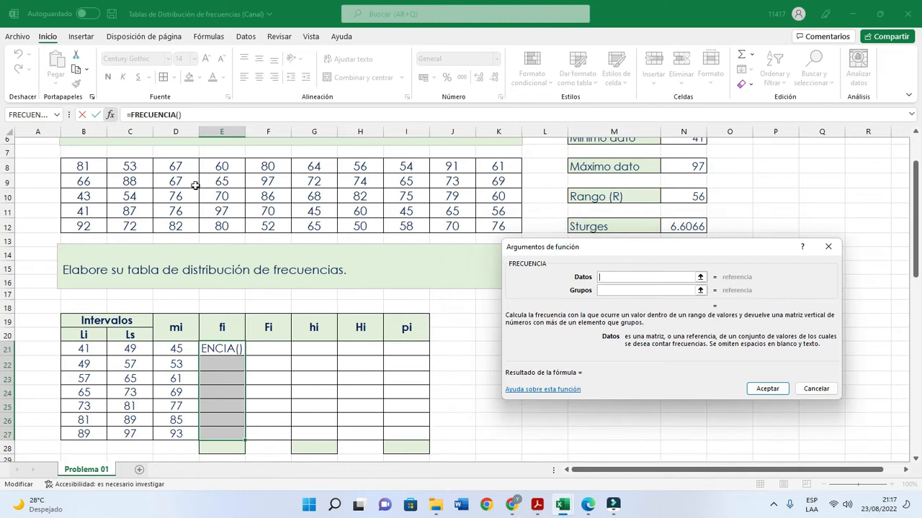
pyautogui.moveTo(88, 165); pyautogui.dragTo(488, 235)
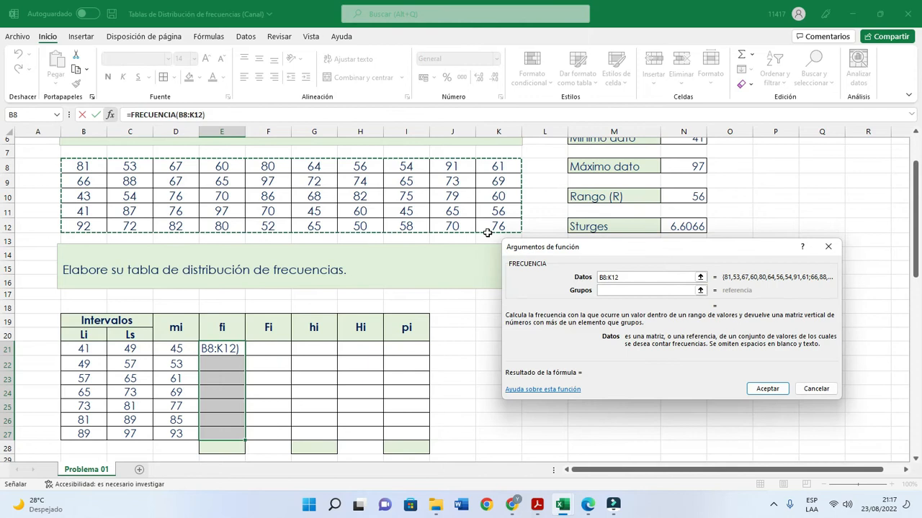
# - Set the FRECUENCIA function's Grupos argument to the upper limits in C21:C27
pyautogui.click(603, 290)
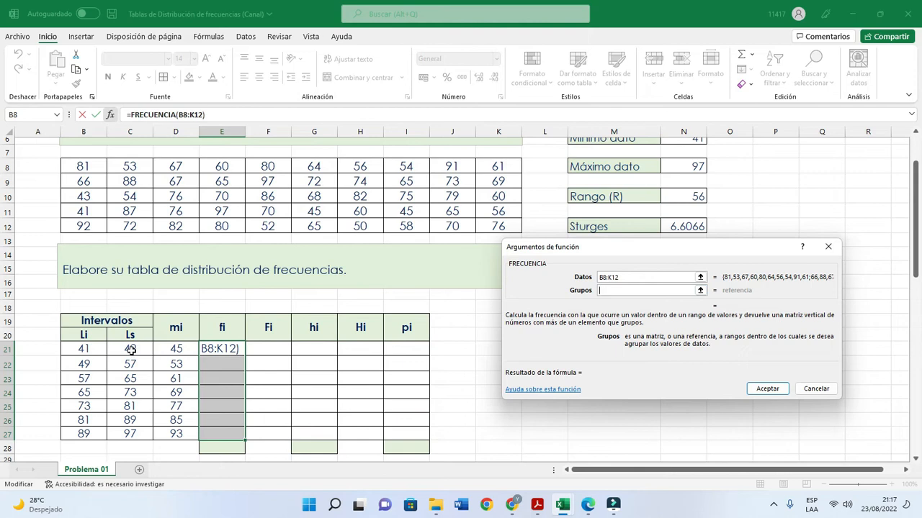
pyautogui.moveTo(130, 349); pyautogui.dragTo(134, 163)
pyautogui.scroll(-7, 131, 364)
pyautogui.scroll(3, 171, 203)
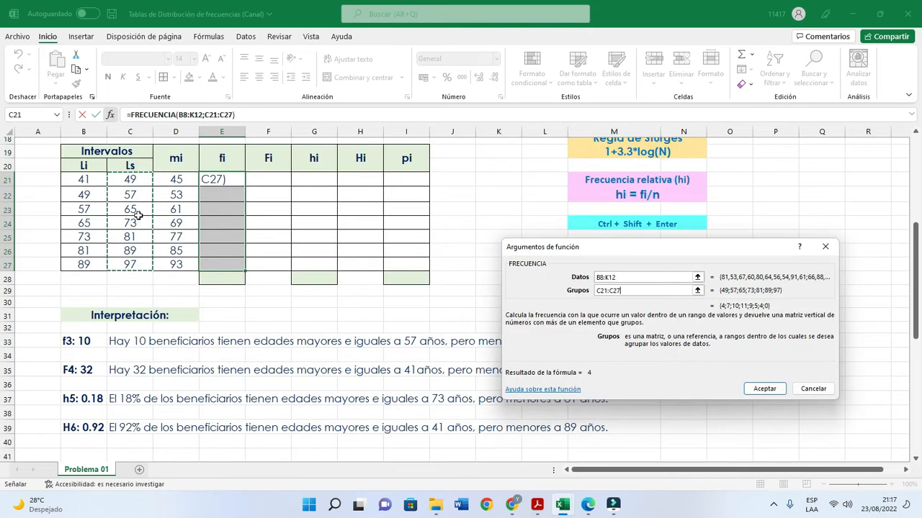
pyautogui.scroll(3, 139, 215)
pyautogui.scroll(1, 144, 310)
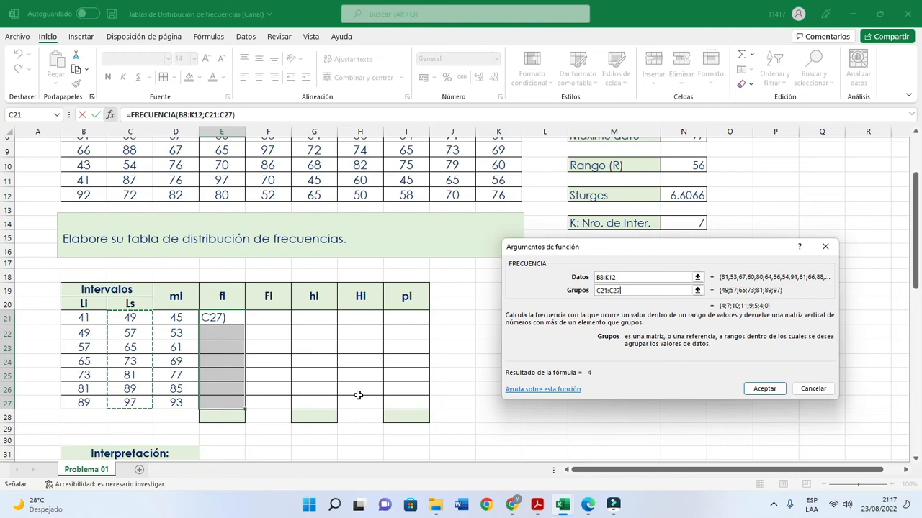
# - Enter the FRECUENCIA formula as an array formula across the whole range E21:E27
pyautogui.moveTo(655, 248); pyautogui.dragTo(288, 156)
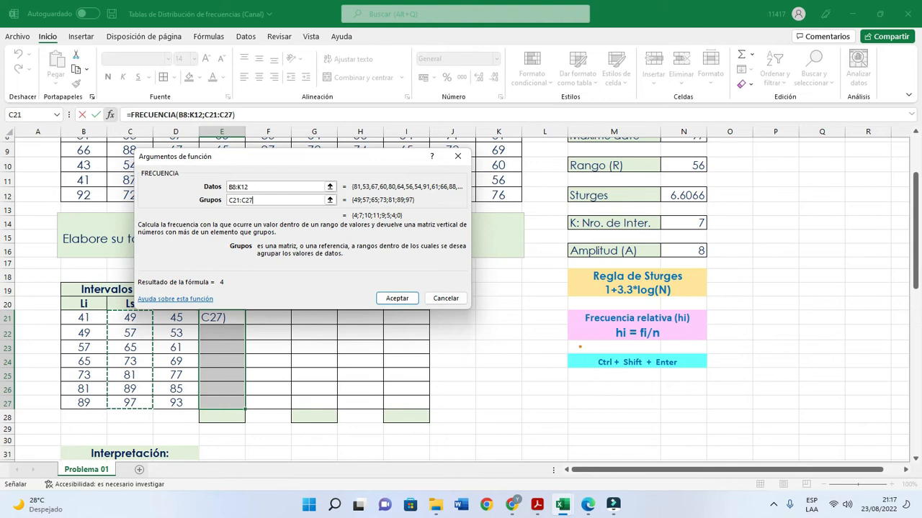
pyautogui.moveTo(557, 348)
pyautogui.mouseDown()
pyautogui.moveTo(591, 368)
pyautogui.moveTo(708, 380)
pyautogui.mouseUp()
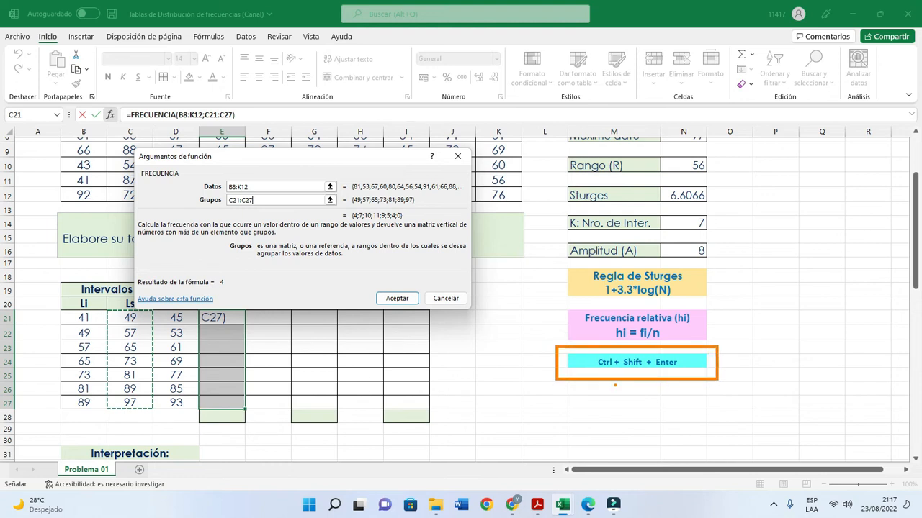
pyautogui.moveTo(364, 286)
pyautogui.mouseDown()
pyautogui.moveTo(367, 301)
pyautogui.moveTo(435, 312)
pyautogui.mouseUp()
pyautogui.press('F2')
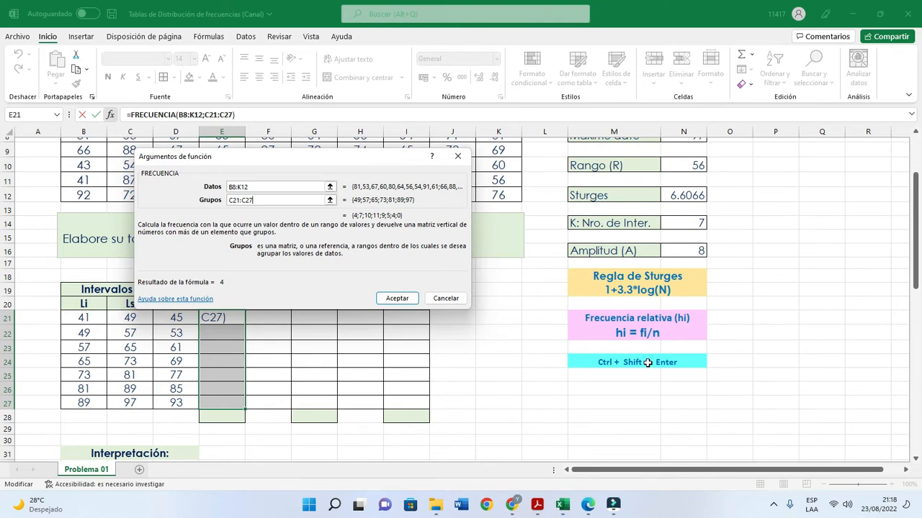
pyautogui.hotkey('ctrl', 'shift', 'Return')
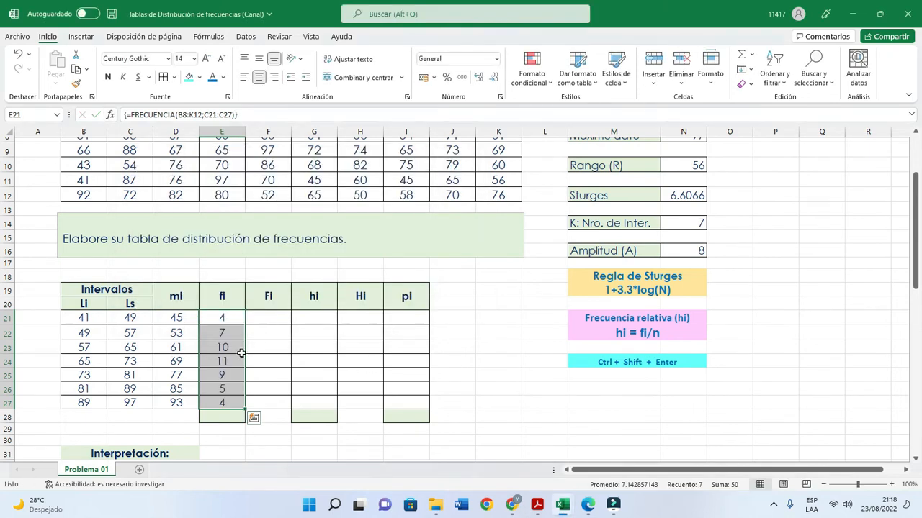
# - Examine the absolute frequencies in E21:E27 and the array formula shared by these cells
pyautogui.click(274, 336)
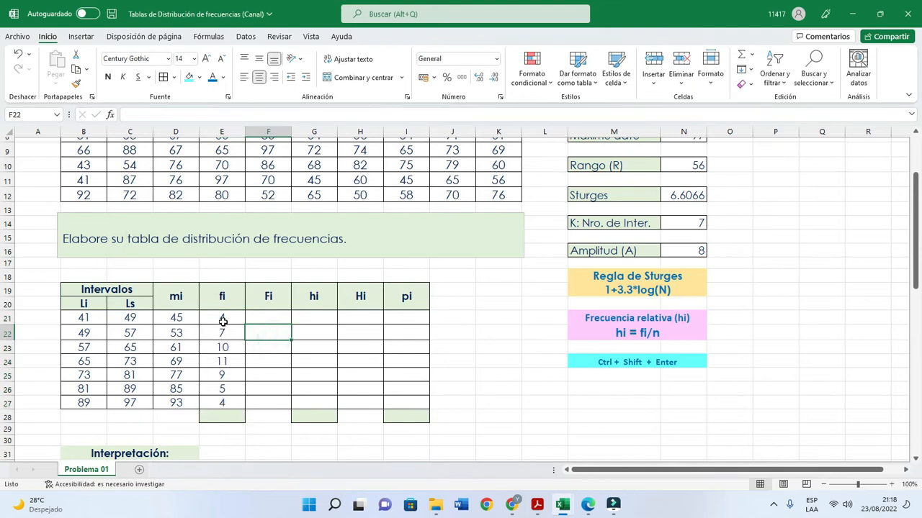
pyautogui.moveTo(223, 313); pyautogui.dragTo(218, 399)
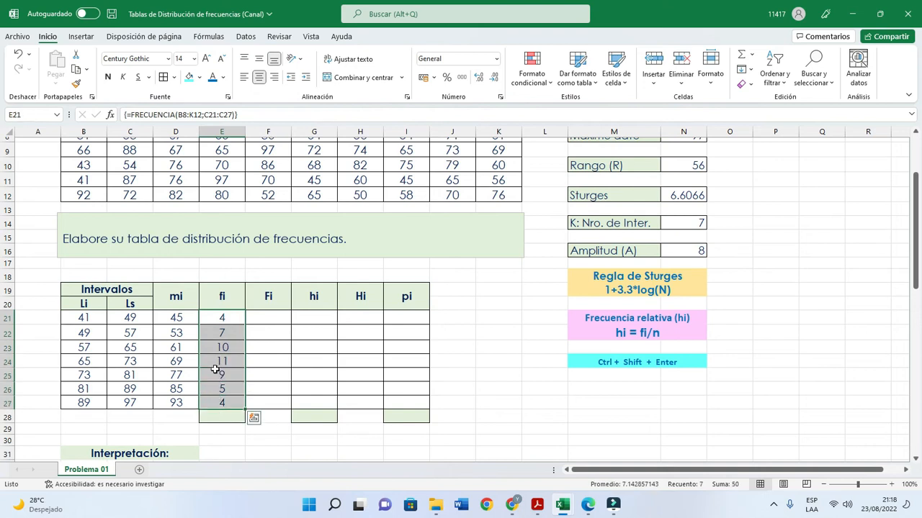
pyautogui.click(227, 316)
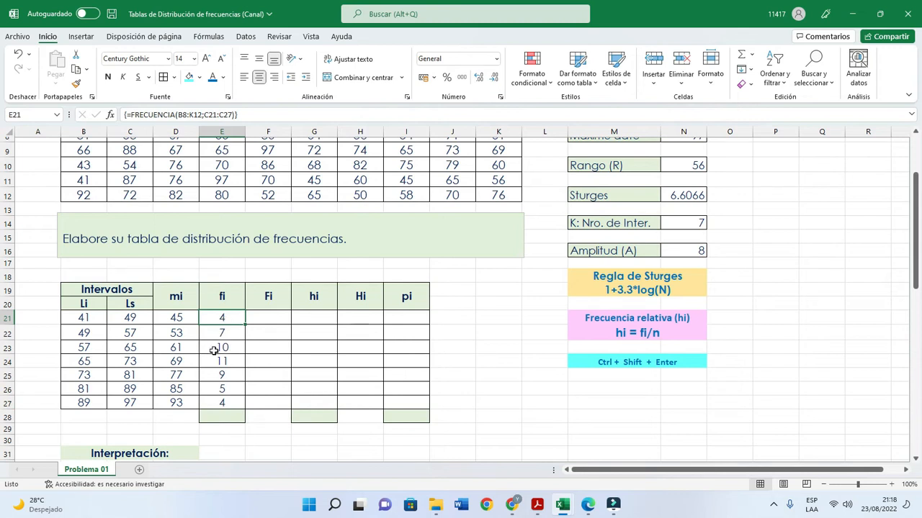
pyautogui.moveTo(227, 317); pyautogui.dragTo(237, 403)
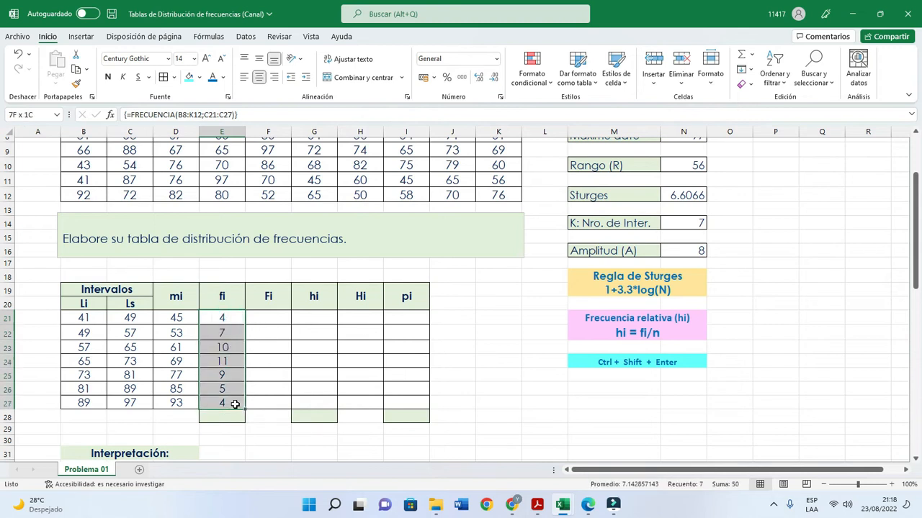
pyautogui.click(223, 322)
pyautogui.click(227, 360)
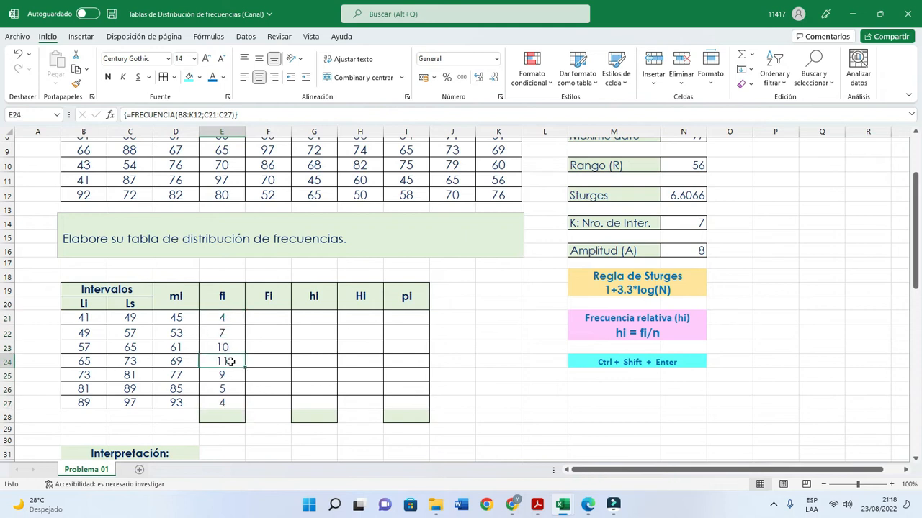
pyautogui.scroll(-1, 230, 352)
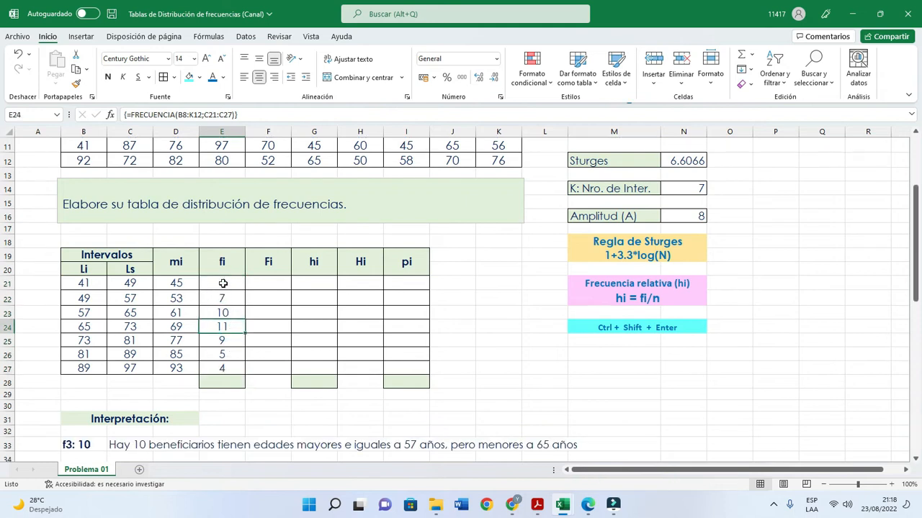
pyautogui.moveTo(223, 283); pyautogui.dragTo(223, 367)
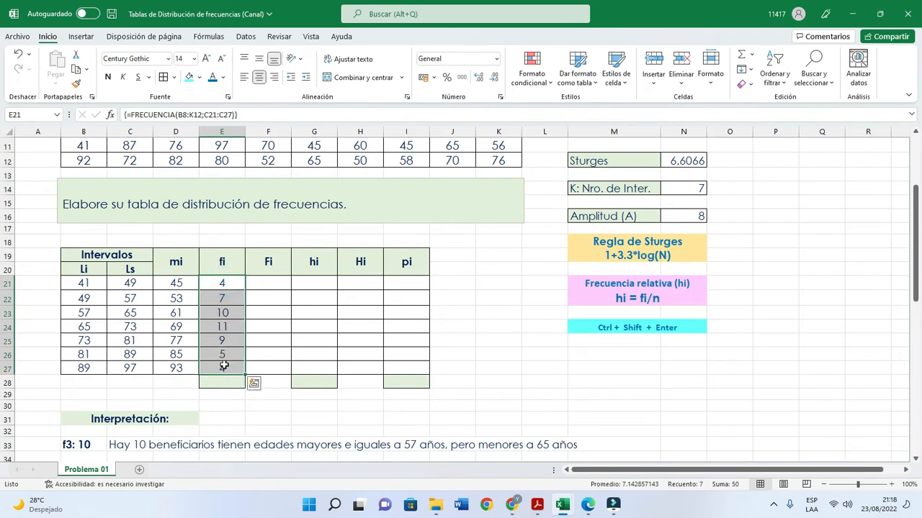
# - Total the absolute frequencies E21:E27 in cell E28 with AutoSum
pyautogui.click(232, 283)
pyautogui.moveTo(232, 283); pyautogui.dragTo(229, 368)
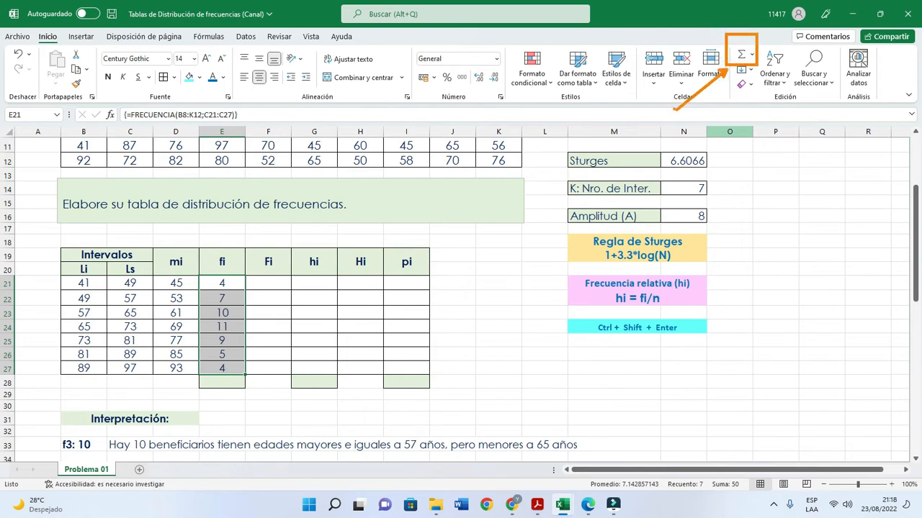
pyautogui.click(742, 57)
pyautogui.moveTo(220, 284); pyautogui.dragTo(238, 363)
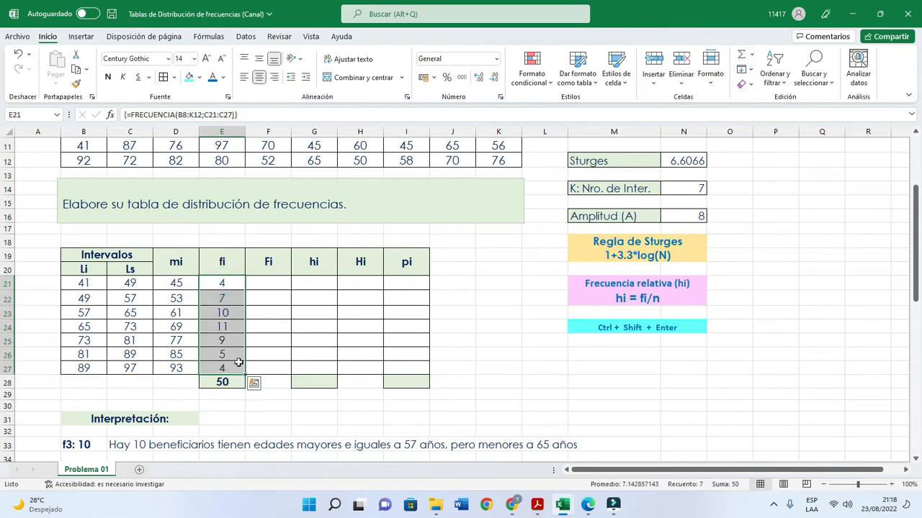
pyautogui.click(284, 351)
# - Enter the first cumulative absolute frequency in F21 as =E21
pyautogui.scroll(3, 286, 350)
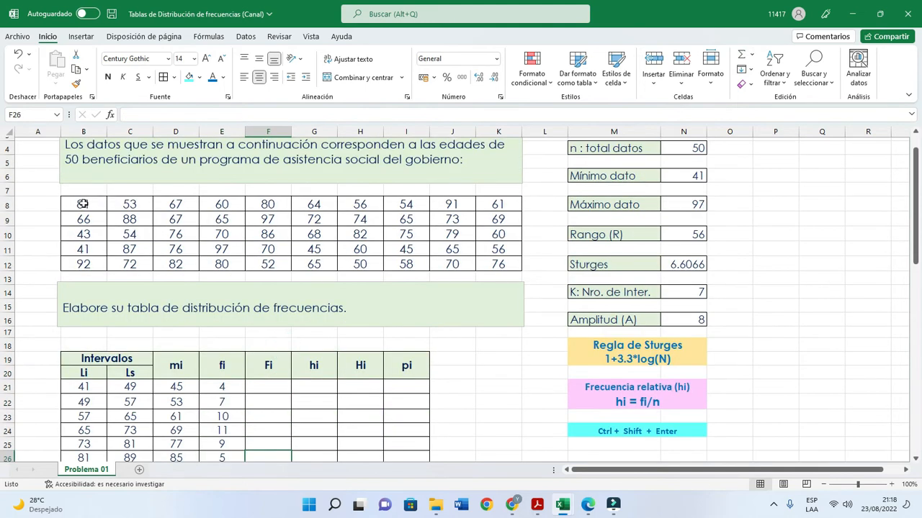
pyautogui.scroll(-1, 494, 256)
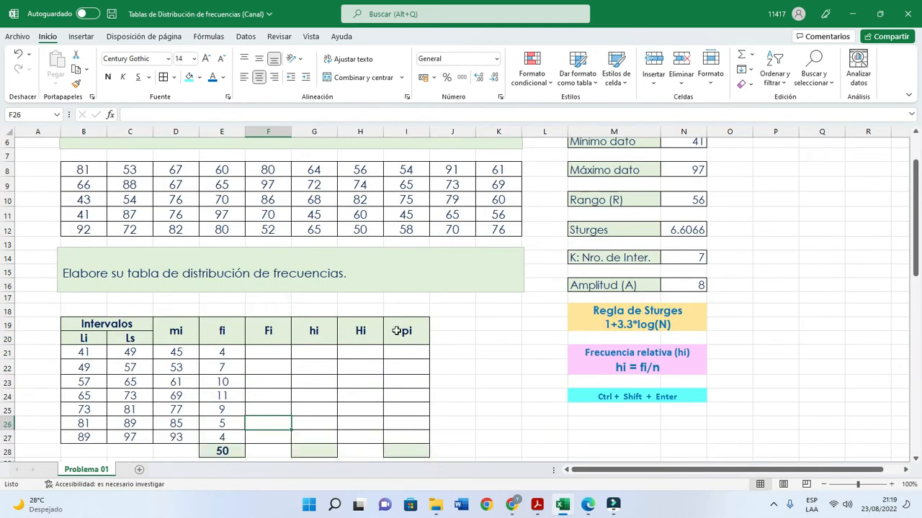
pyautogui.scroll(-1, 381, 335)
pyautogui.click(265, 318)
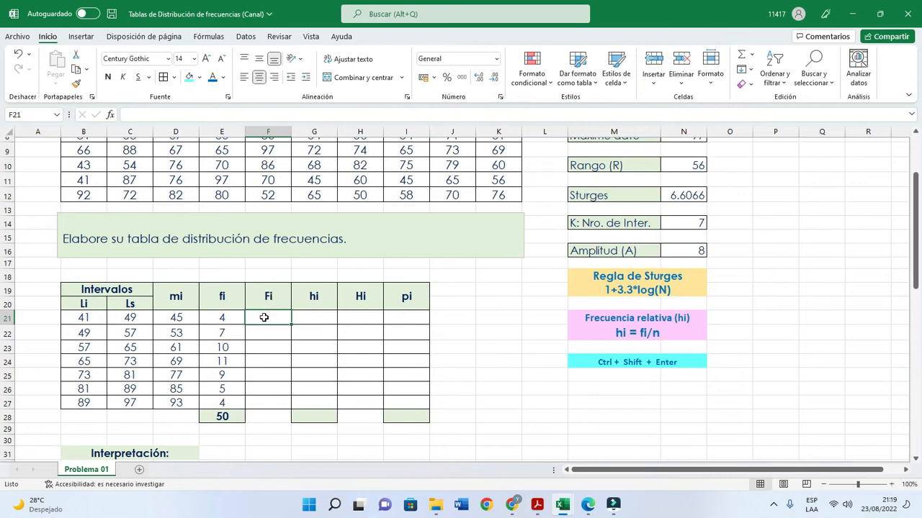
pyautogui.write('=')
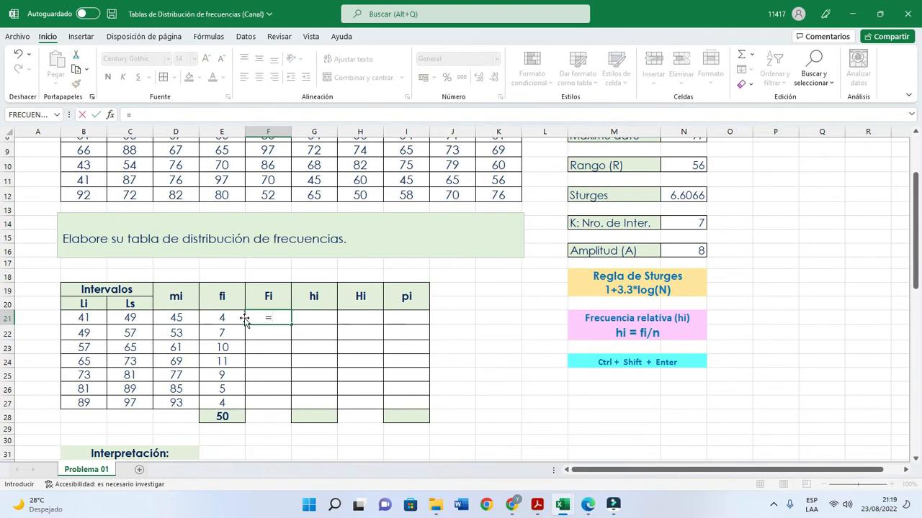
pyautogui.click(224, 317)
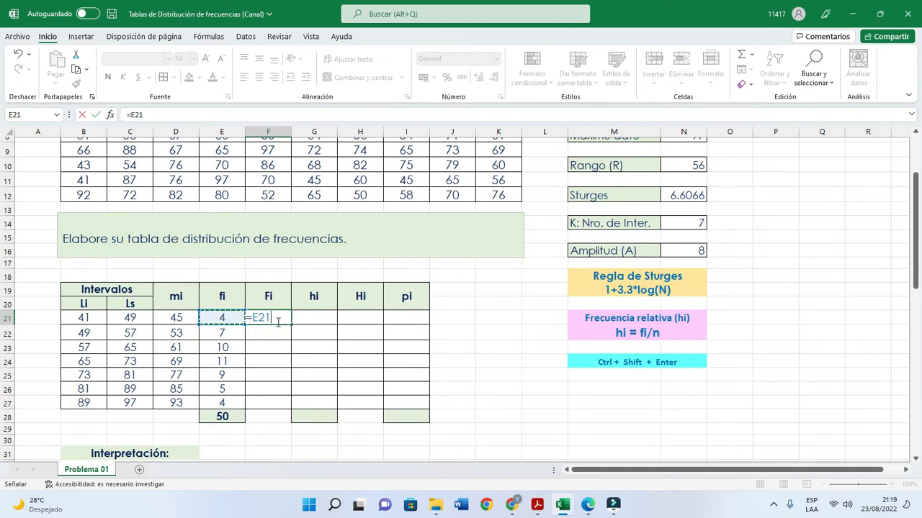
pyautogui.press('Return')
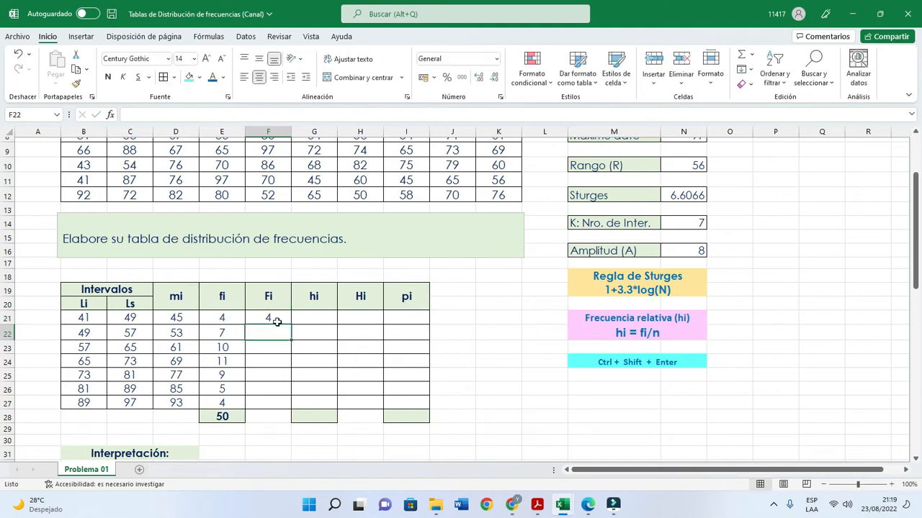
# - Enter the second cumulative absolute frequency in F22 with the formula =F21+E22
pyautogui.write('=')
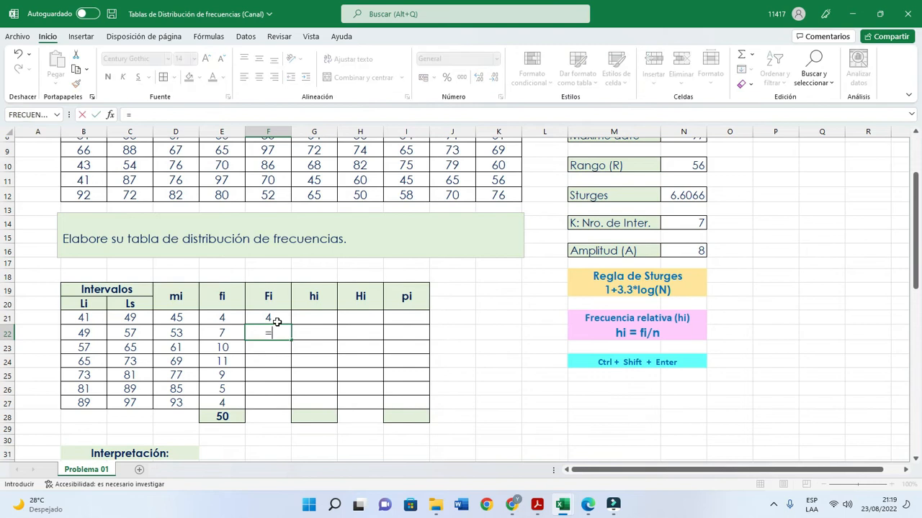
pyautogui.click(270, 320)
pyautogui.write('+')
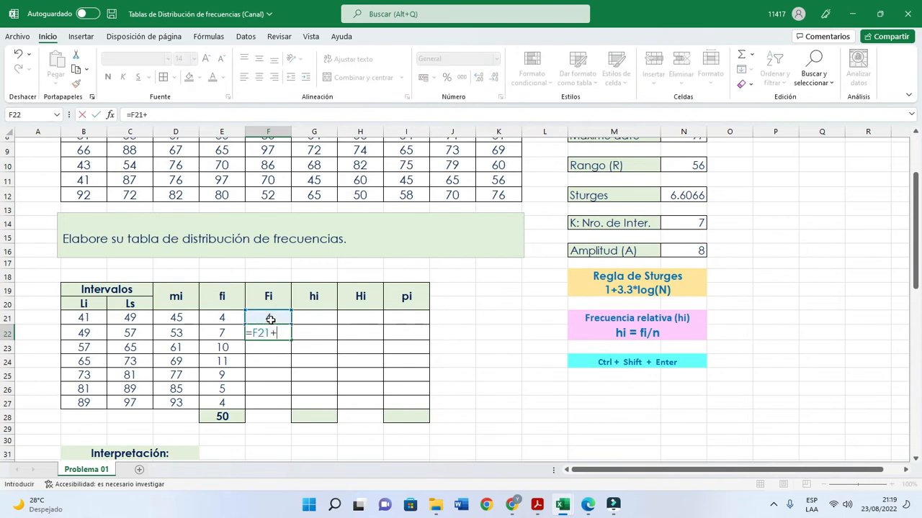
pyautogui.click(231, 334)
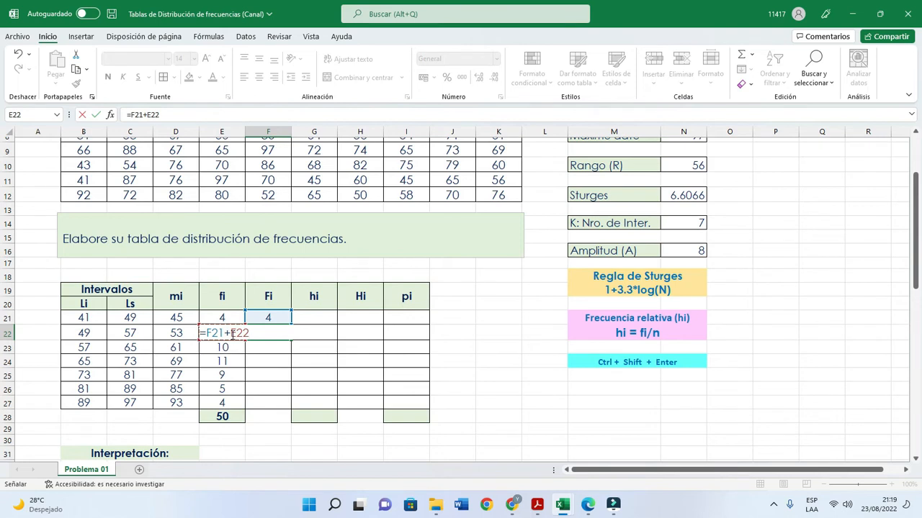
pyautogui.press('Return')
# - Check the values that F22 adds and fill its formula down to F27
pyautogui.click(274, 318)
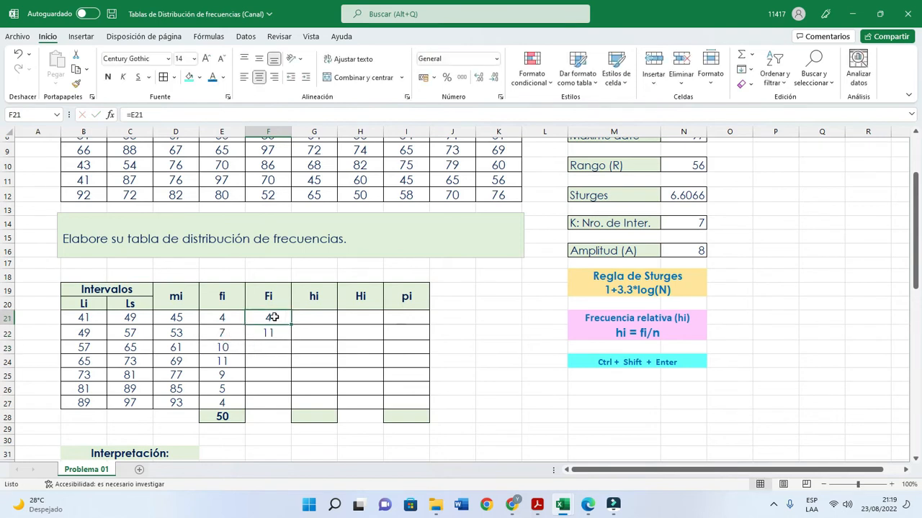
pyautogui.click(222, 332)
pyautogui.click(263, 332)
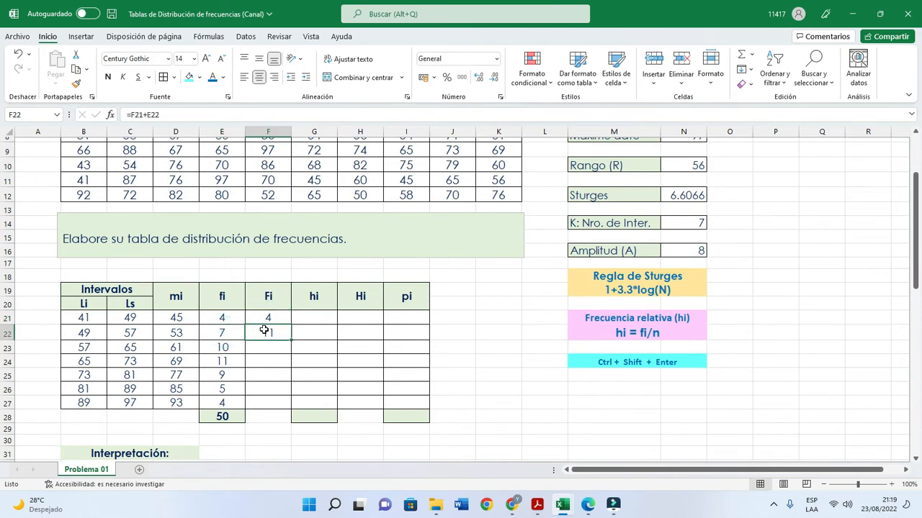
pyautogui.moveTo(291, 339); pyautogui.dragTo(287, 406)
# - Examine row by row how each absolute frequency in E23:E27 adds to the cumulative frequencies in column F
pyautogui.click(273, 371)
pyautogui.click(268, 332)
pyautogui.click(228, 348)
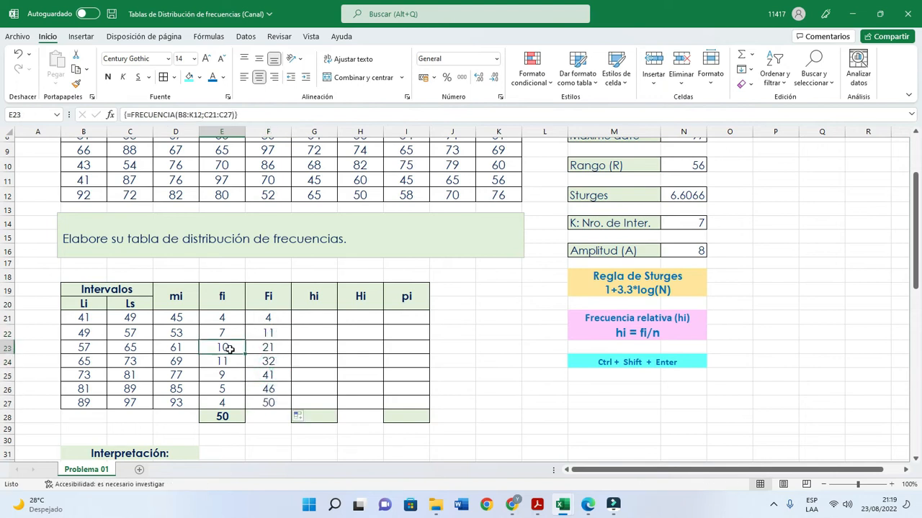
pyautogui.click(267, 349)
pyautogui.click(267, 348)
pyautogui.click(221, 361)
pyautogui.click(267, 361)
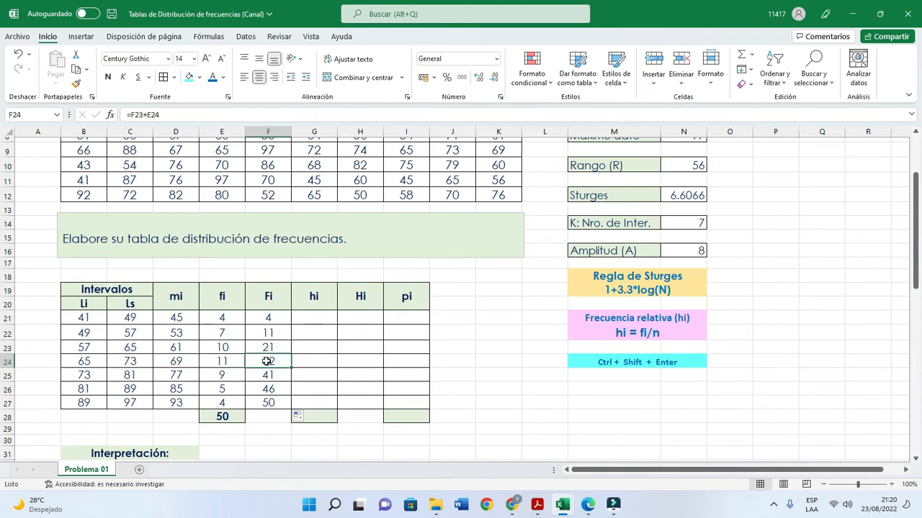
pyautogui.click(224, 375)
pyautogui.click(269, 376)
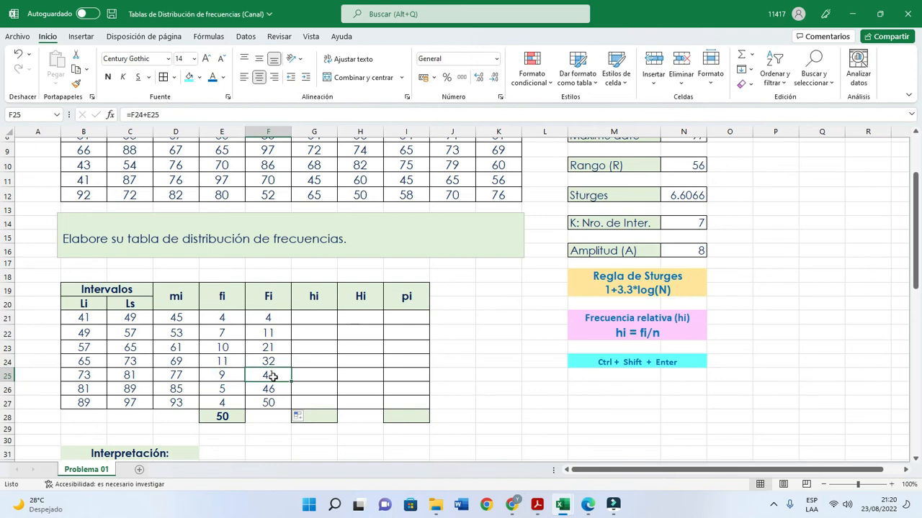
pyautogui.click(229, 389)
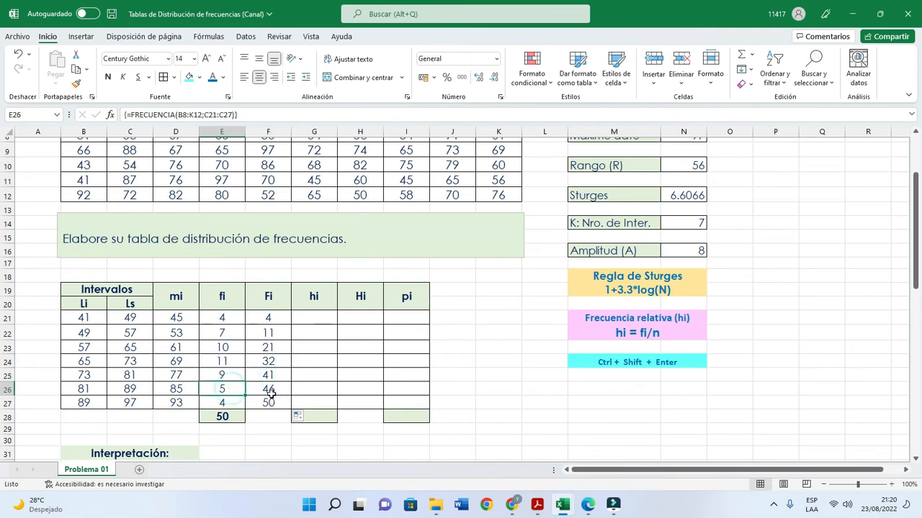
pyautogui.click(268, 389)
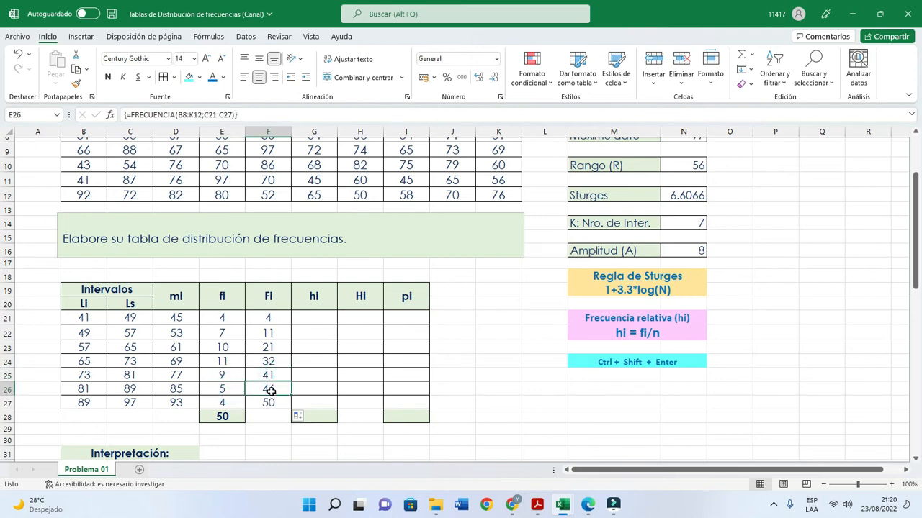
pyautogui.click(230, 402)
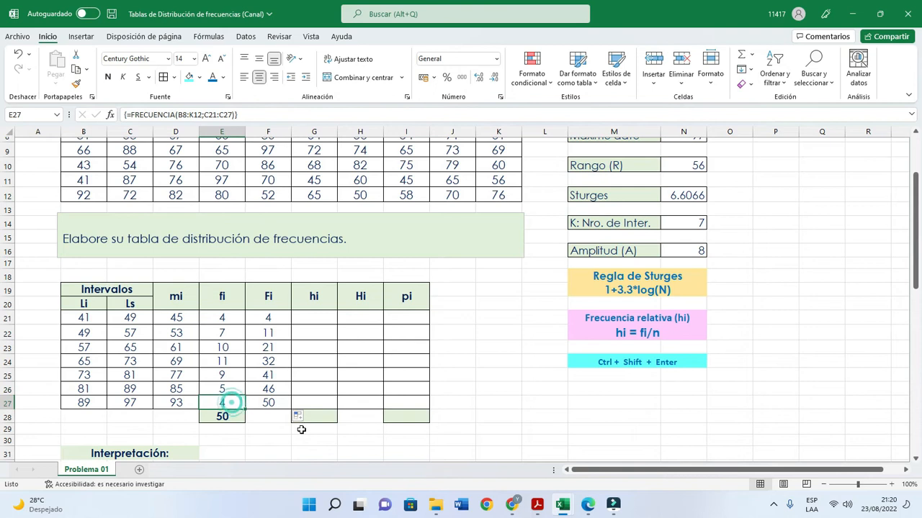
pyautogui.click(273, 405)
pyautogui.moveTo(268, 318); pyautogui.dragTo(280, 396)
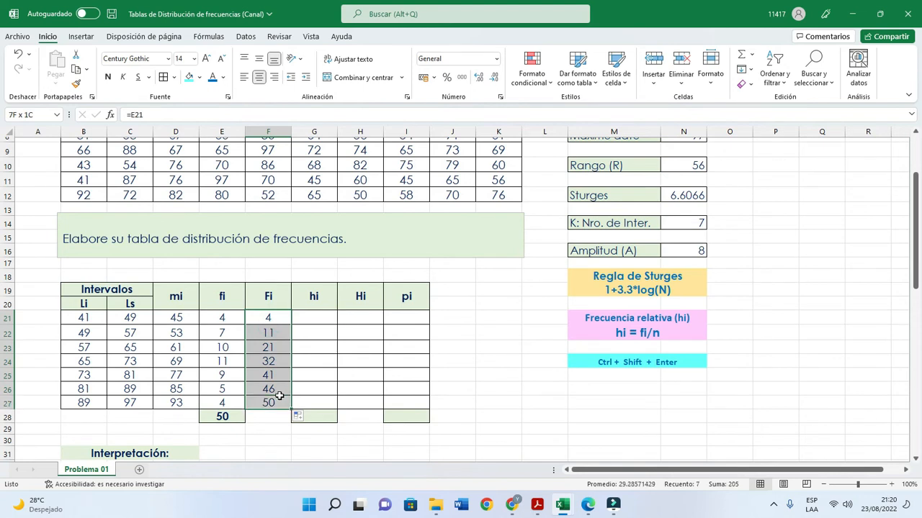
# - Enter the first relative frequency in G21 as =E21/$E$28, with an absolute reference to the total
pyautogui.click(320, 321)
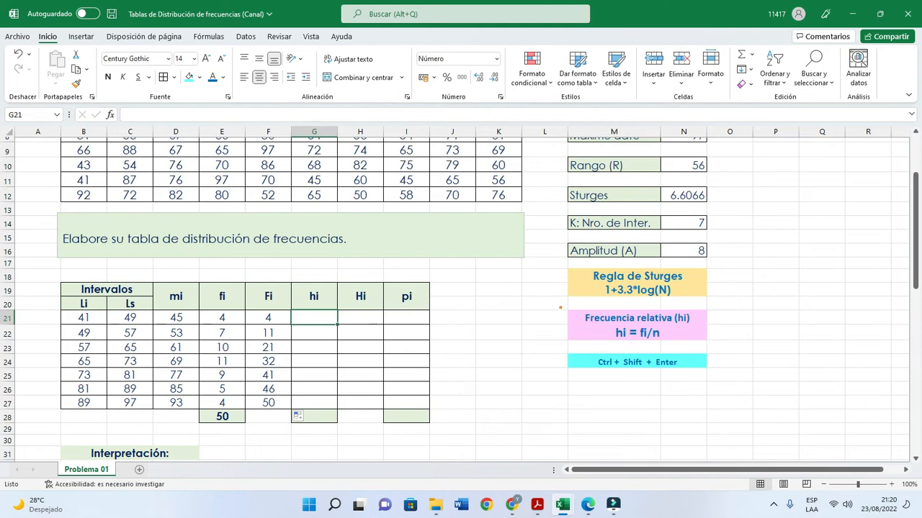
pyautogui.moveTo(561, 305)
pyautogui.mouseDown()
pyautogui.moveTo(639, 344)
pyautogui.moveTo(719, 347)
pyautogui.mouseUp()
pyautogui.write('=')
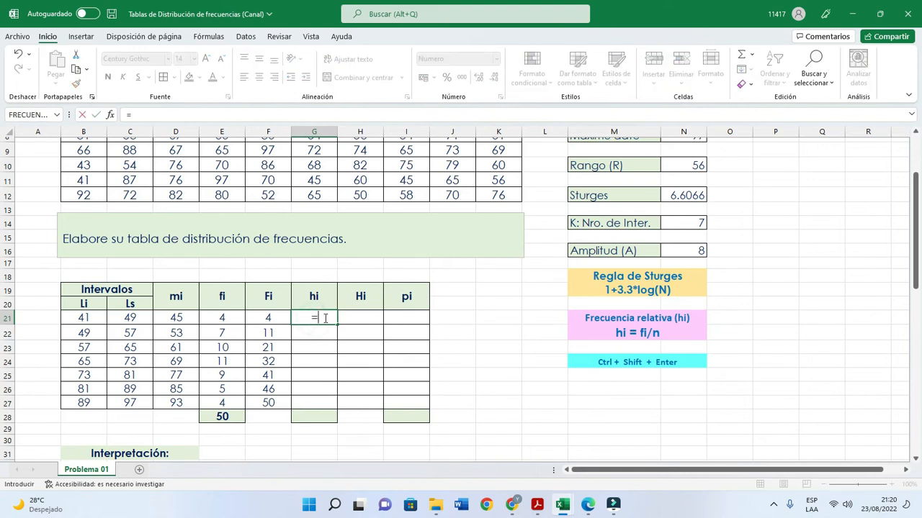
pyautogui.click(232, 319)
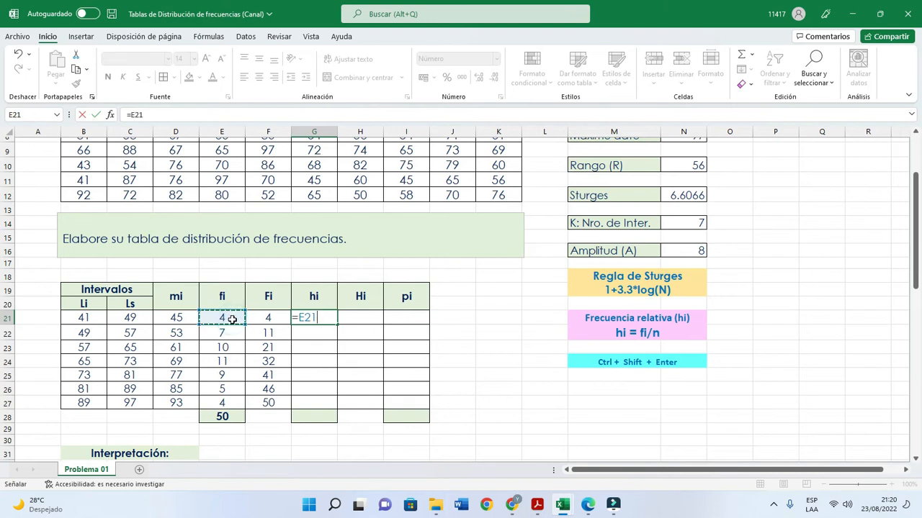
pyautogui.write('/')
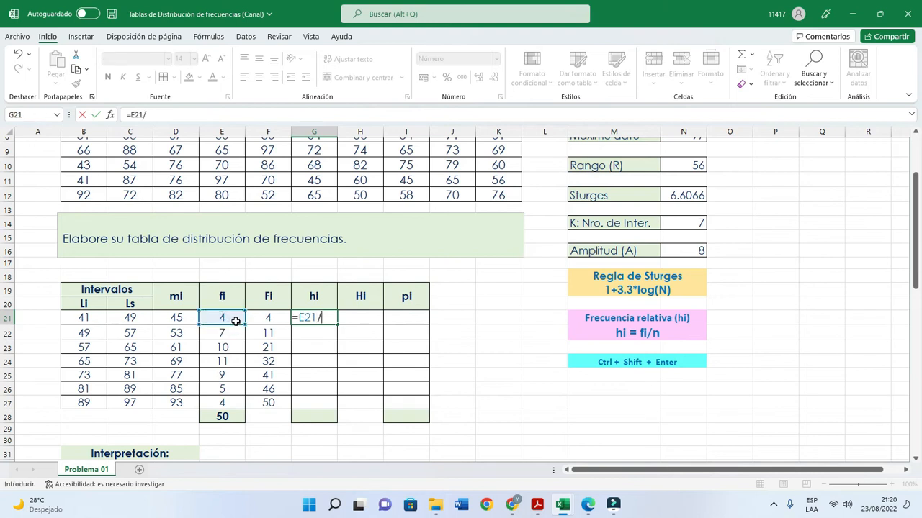
pyautogui.click(234, 417)
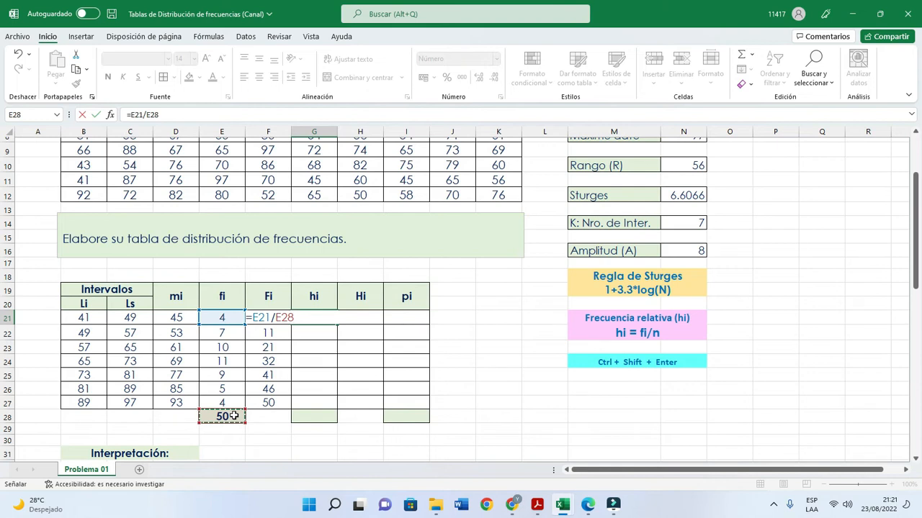
pyautogui.press('F4')
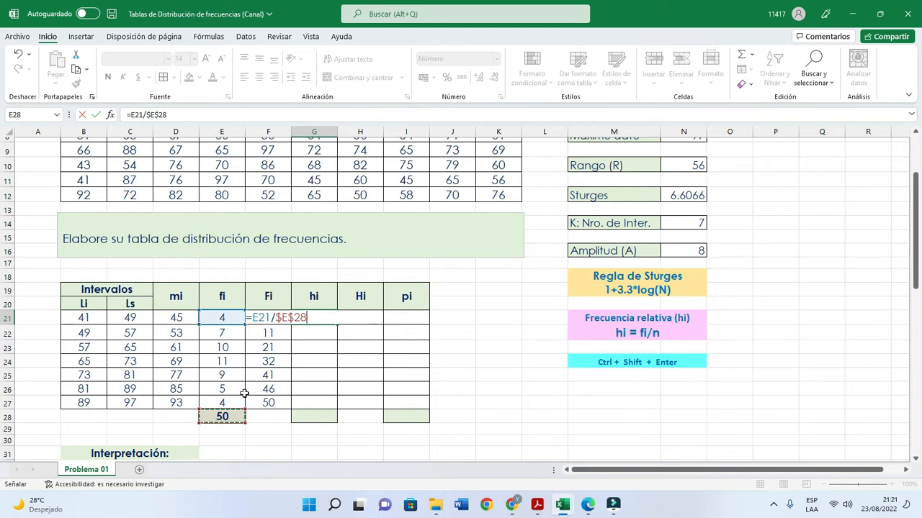
pyautogui.press('Return')
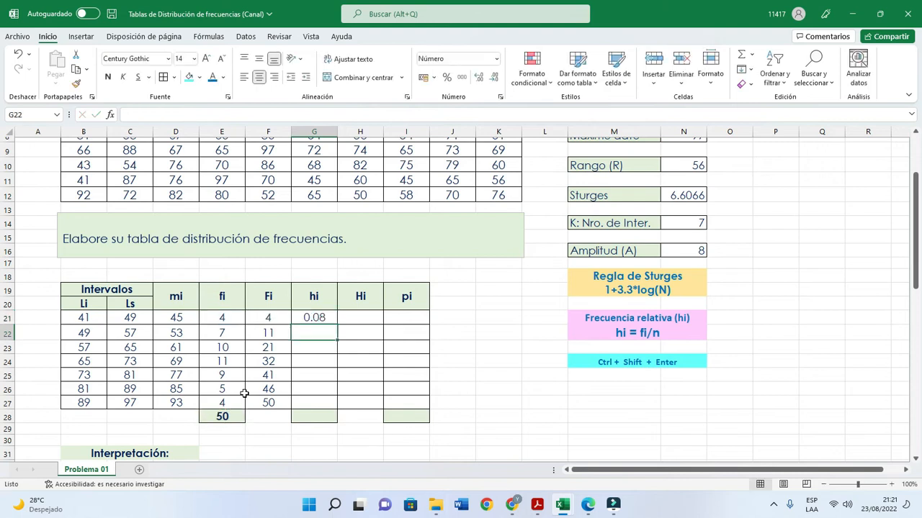
# - Review the relative frequency formula in G21 and fill it down to G27
pyautogui.doubleClick(315, 317)
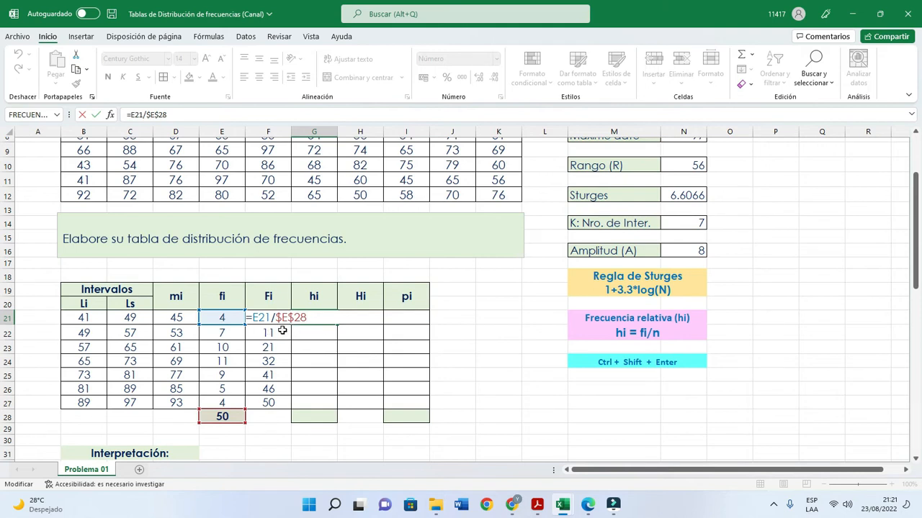
pyautogui.press('Return')
pyautogui.click(326, 319)
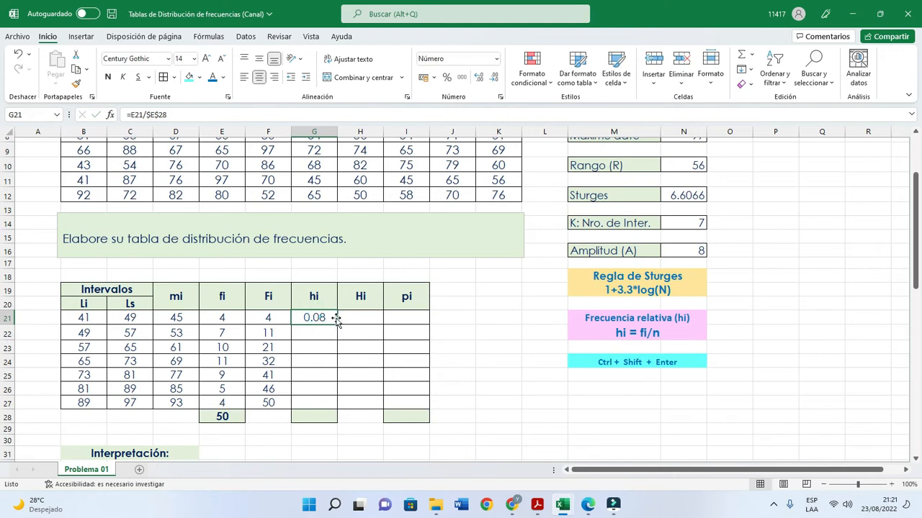
pyautogui.moveTo(339, 324); pyautogui.dragTo(315, 403)
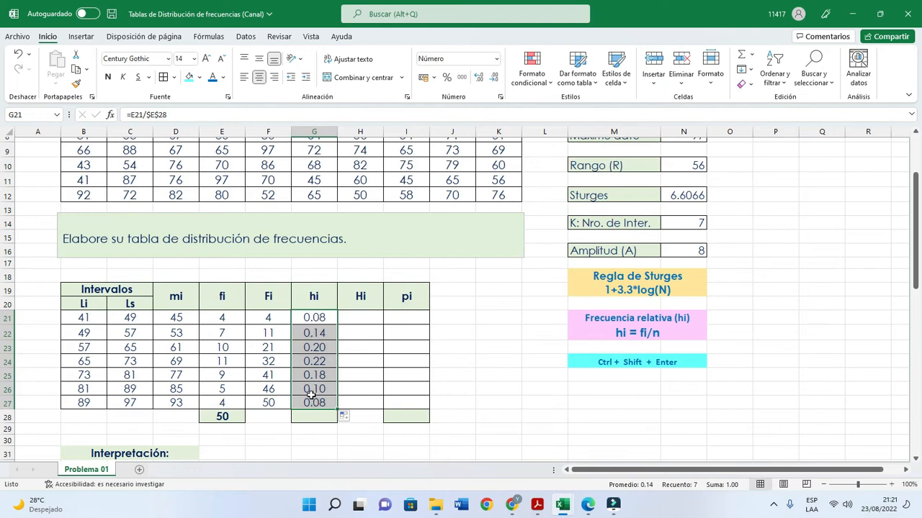
# - Total the relative frequencies G21:G27 in cell G28 with AutoSum and check the resulting formula
pyautogui.click(742, 57)
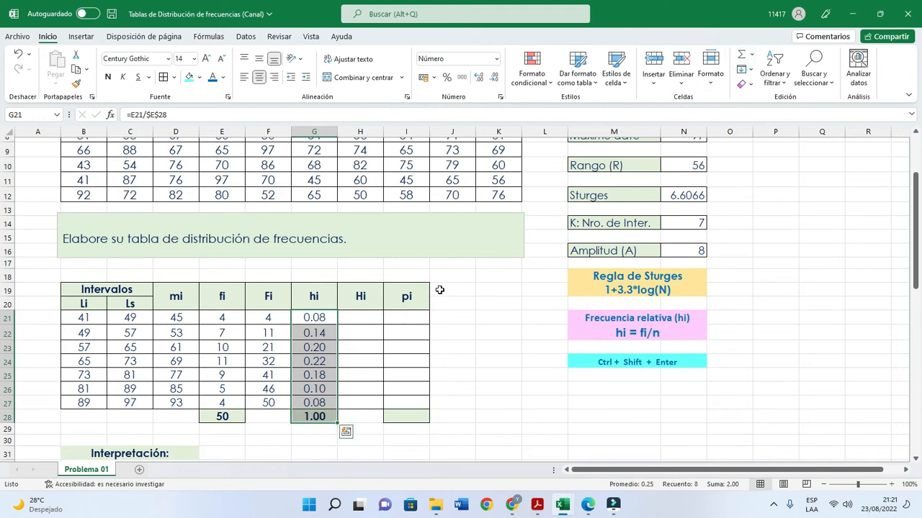
pyautogui.click(314, 401)
pyautogui.click(314, 416)
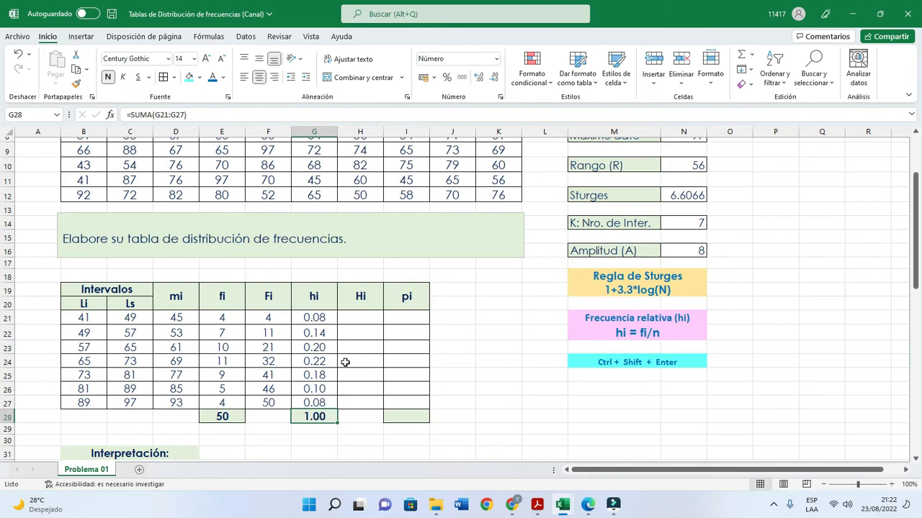
# - Enter the first cumulative relative frequency in H21 as =G21 and check the formula
pyautogui.click(358, 320)
pyautogui.click(322, 318)
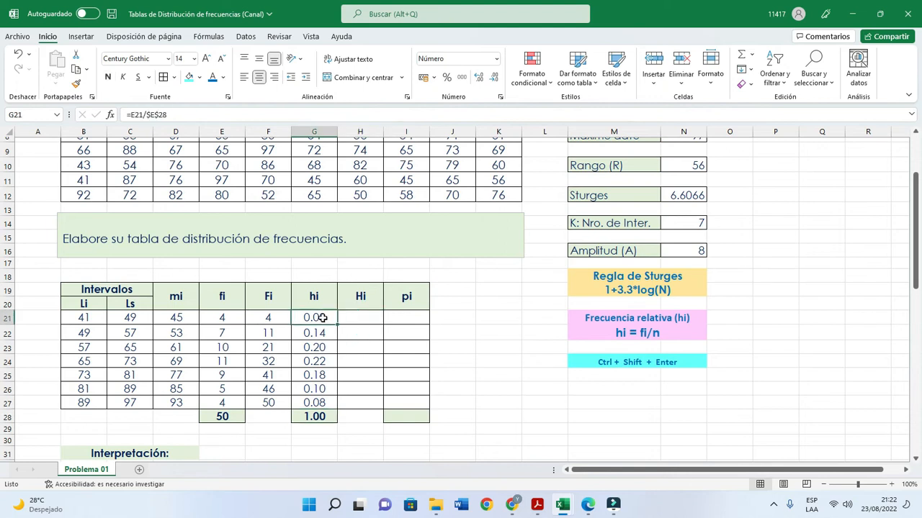
pyautogui.click(320, 332)
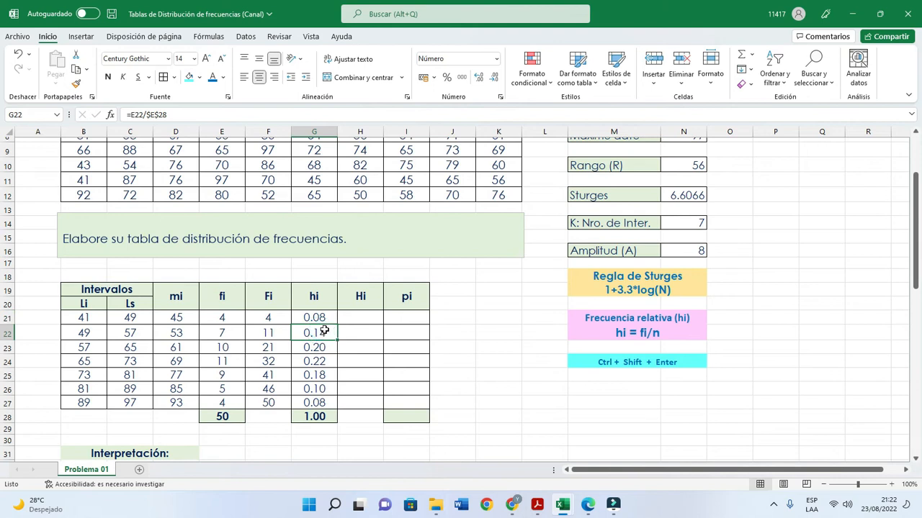
pyautogui.click(345, 320)
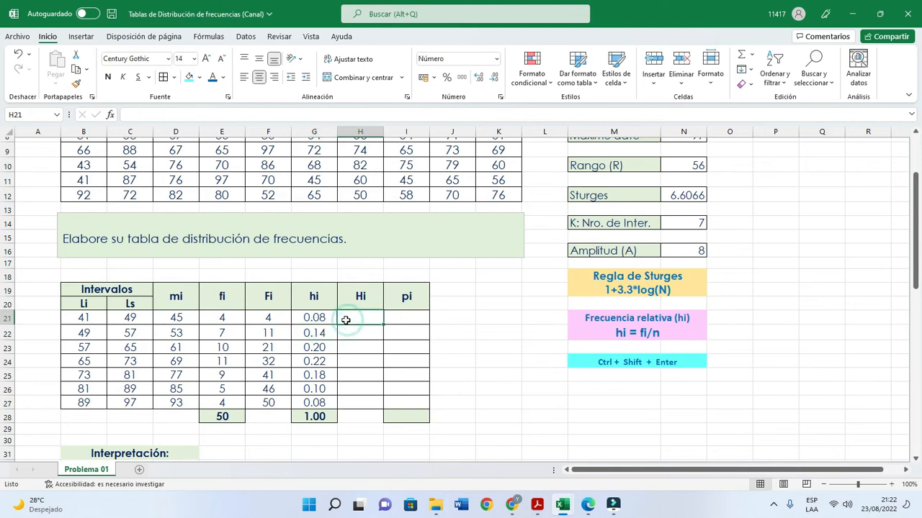
pyautogui.write('=')
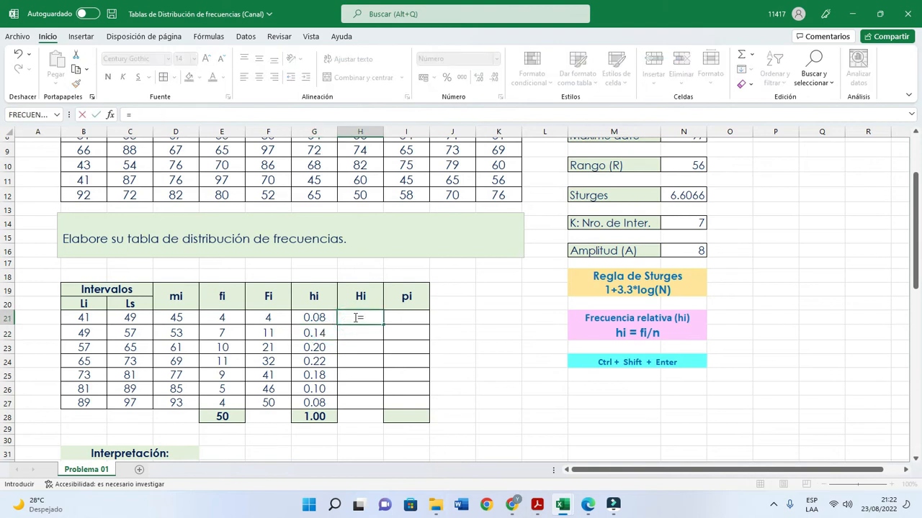
pyautogui.click(317, 317)
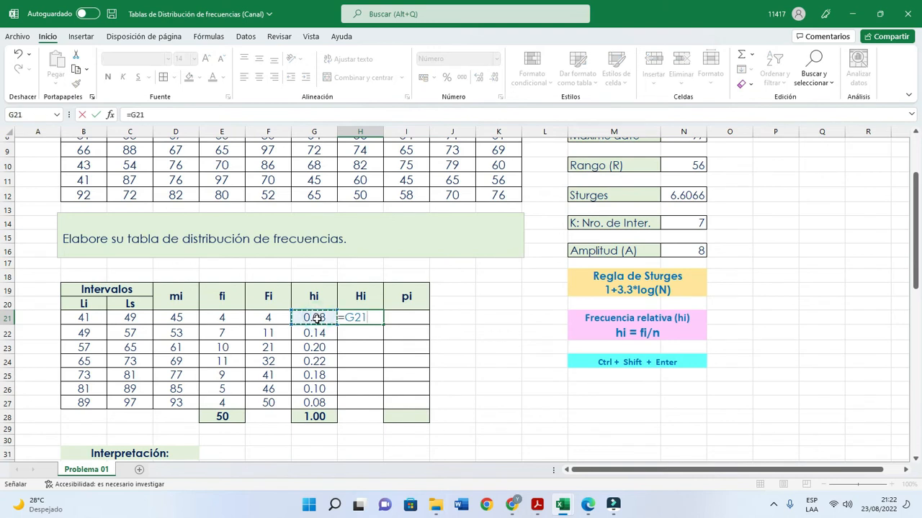
pyautogui.press('Return')
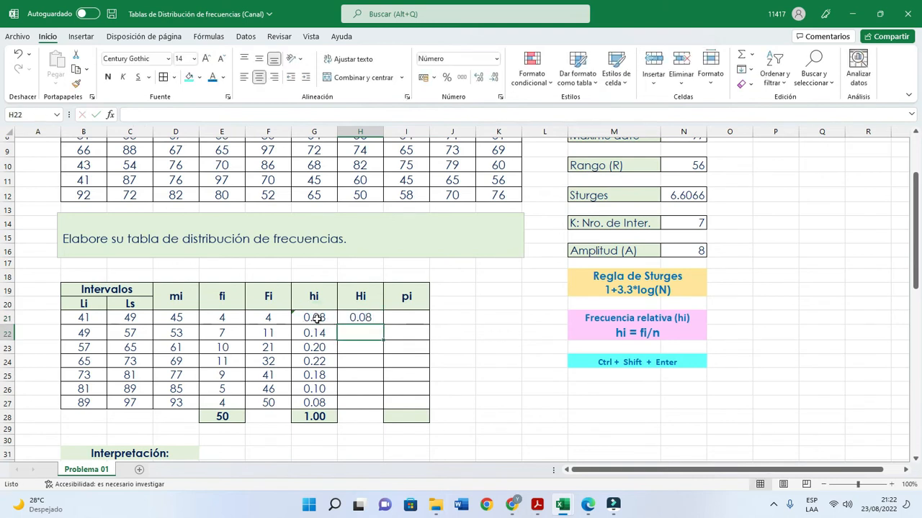
pyautogui.doubleClick(355, 318)
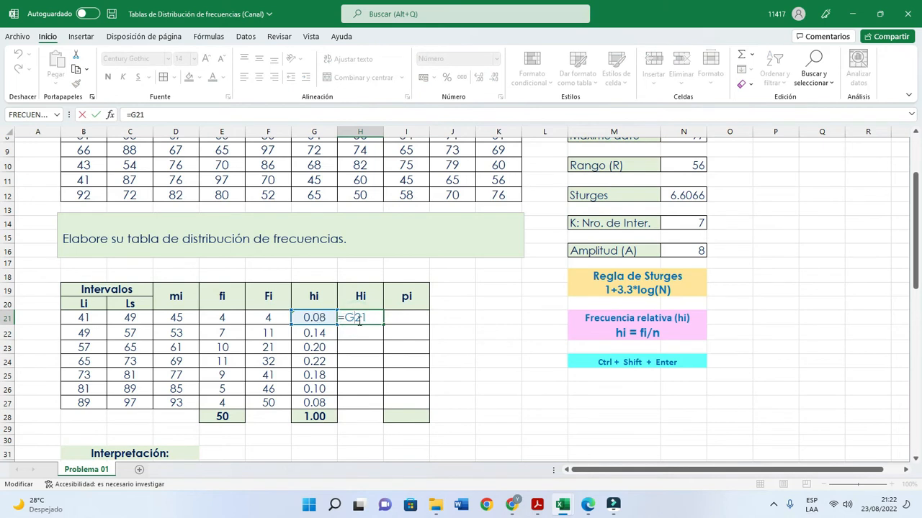
pyautogui.press('Return')
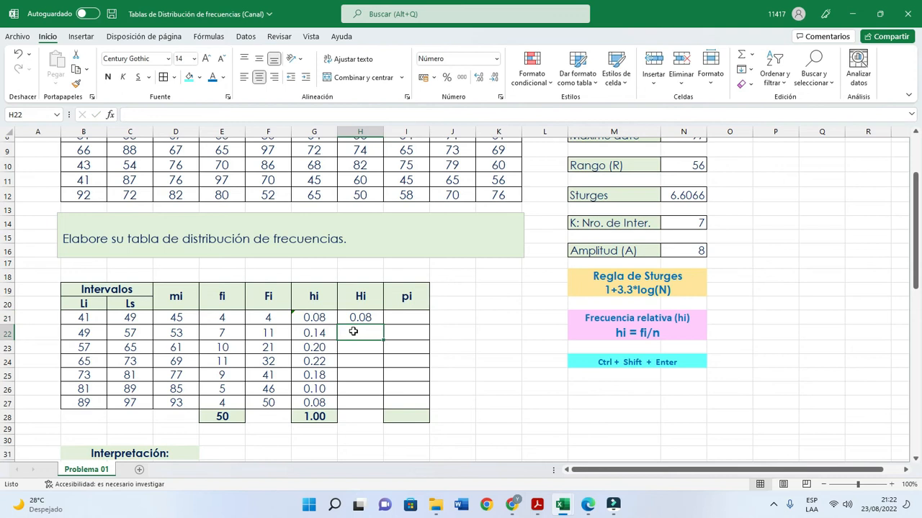
# - Enter =H21+G22 in H22 and fill the cumulative relative frequency formula down to H27
pyautogui.click(353, 331)
pyautogui.write('=')
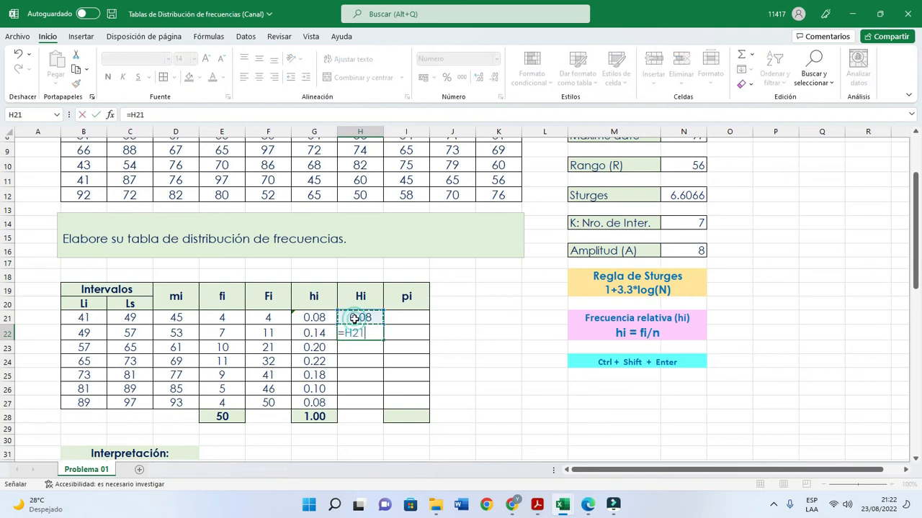
pyautogui.write('+')
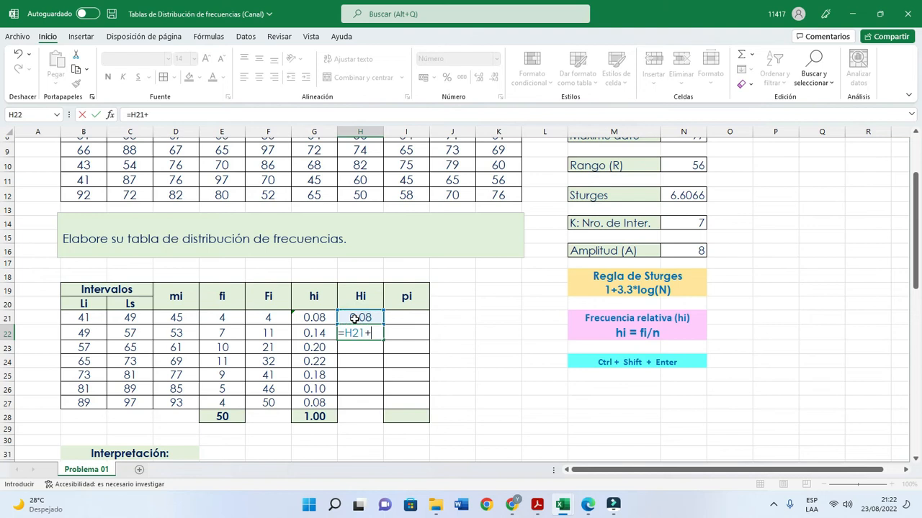
pyautogui.click(314, 332)
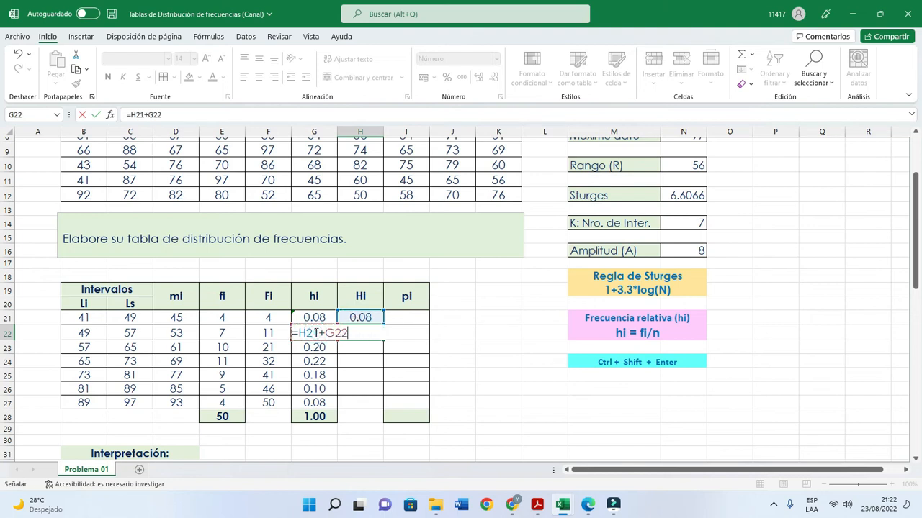
pyautogui.press('Return')
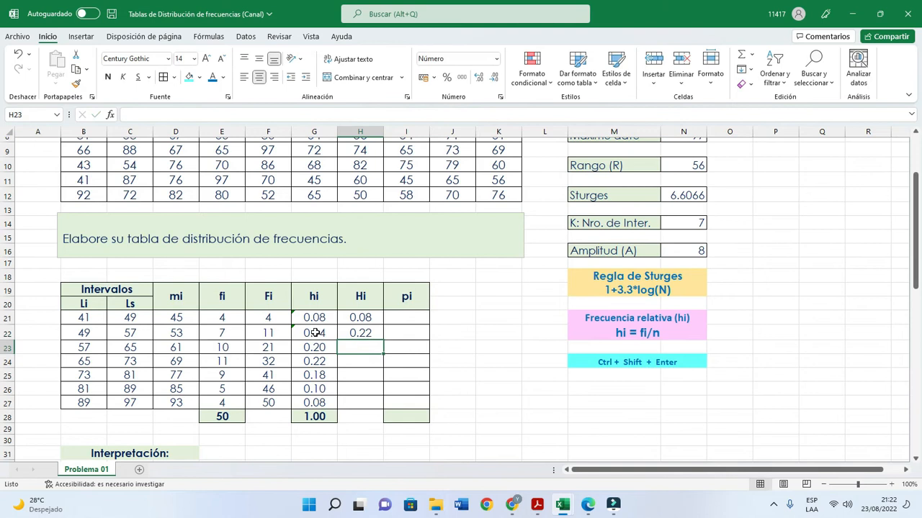
pyautogui.click(362, 331)
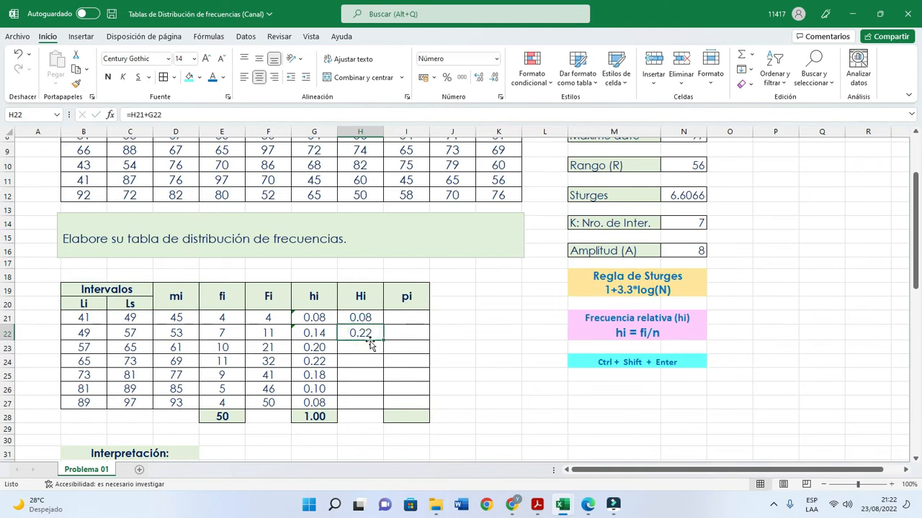
pyautogui.moveTo(383, 339); pyautogui.dragTo(378, 407)
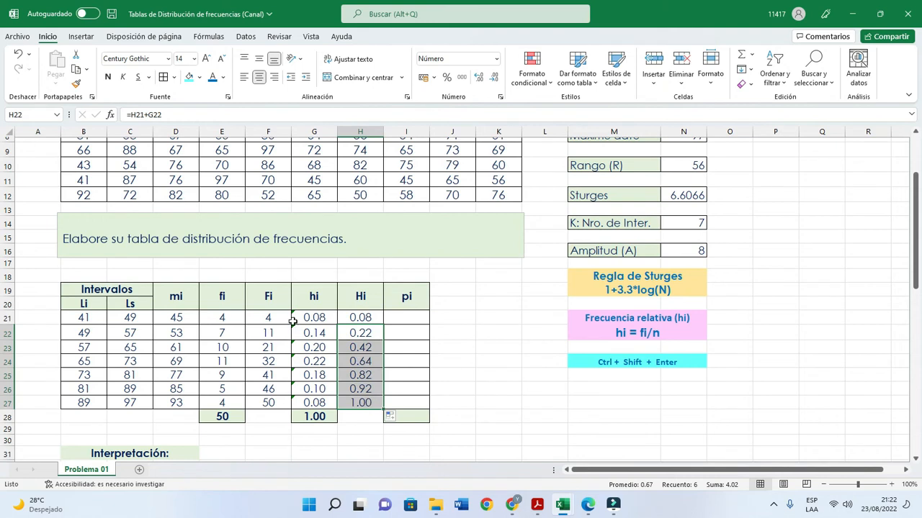
# - Ignore the inconsistent formula error for the relative frequencies in G21:G27
pyautogui.moveTo(299, 318); pyautogui.dragTo(314, 403)
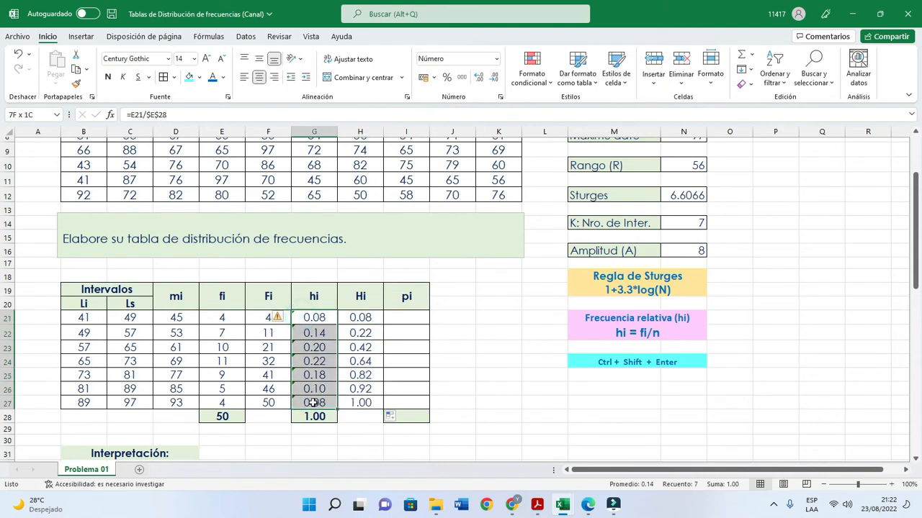
pyautogui.click(278, 319)
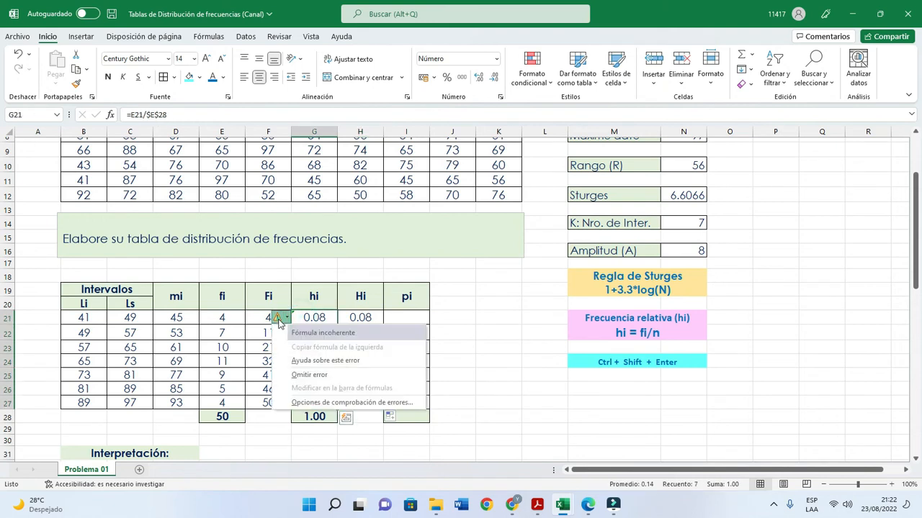
pyautogui.click(309, 375)
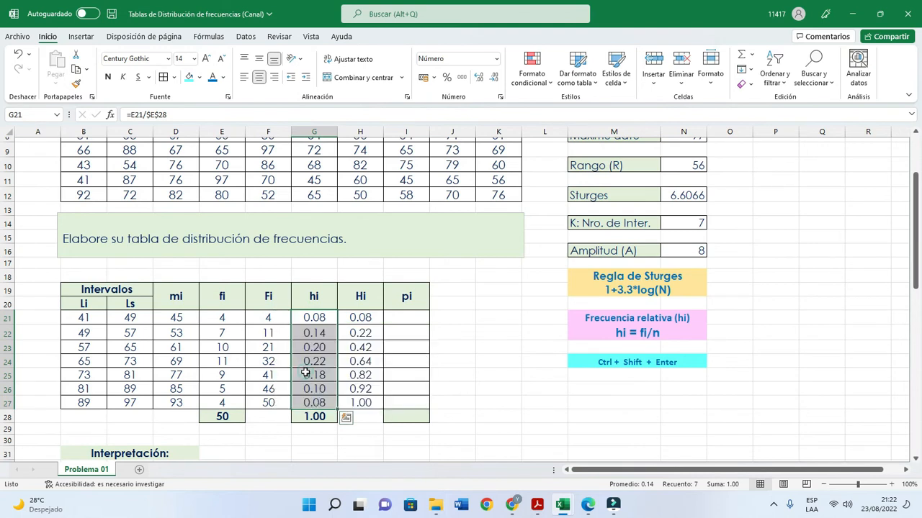
# - Examine row by row how each relative frequency in column G adds to the cumulative relative frequencies in column H
pyautogui.click(324, 330)
pyautogui.click(314, 318)
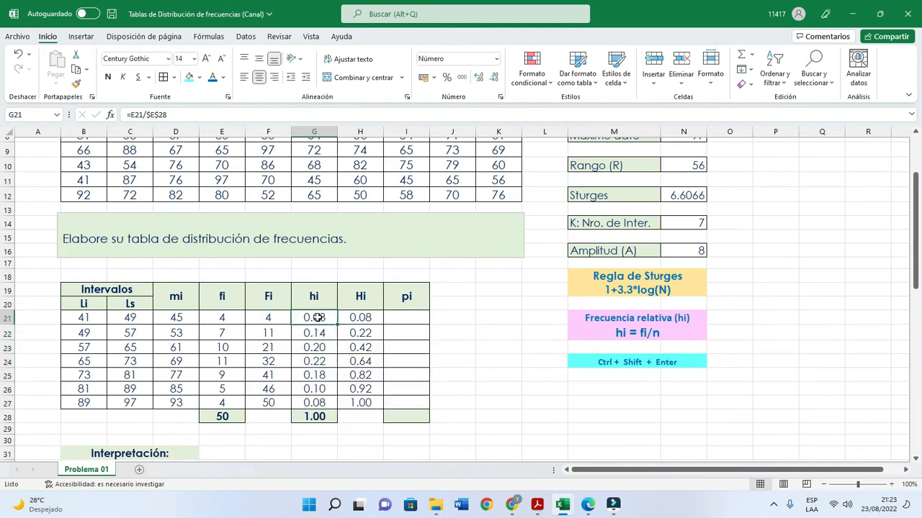
pyautogui.click(357, 318)
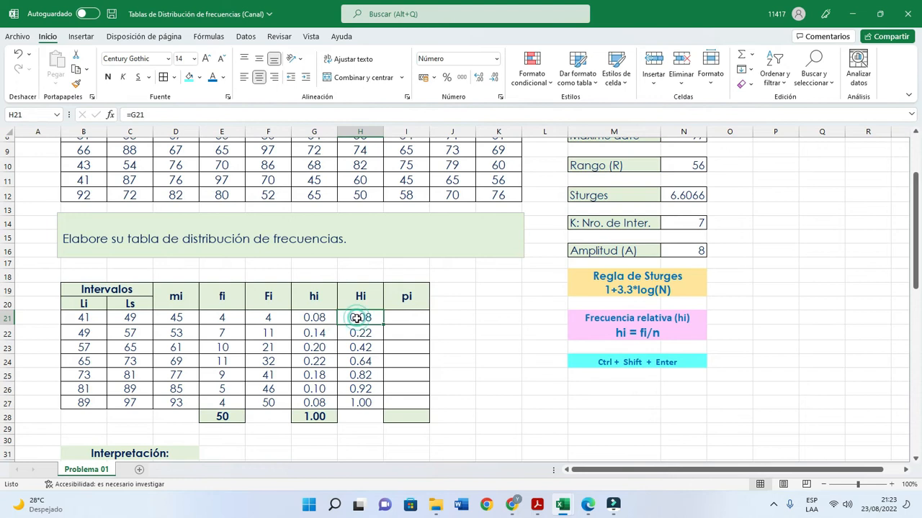
pyautogui.click(312, 336)
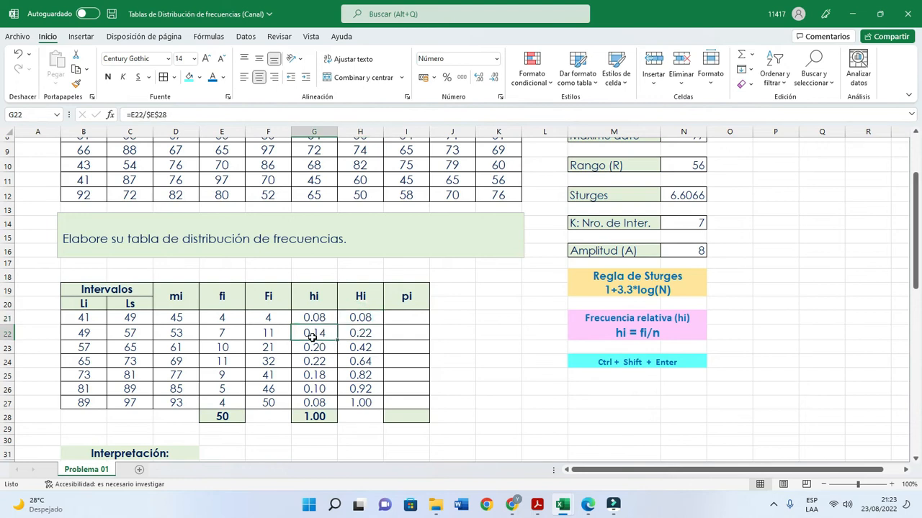
pyautogui.click(357, 335)
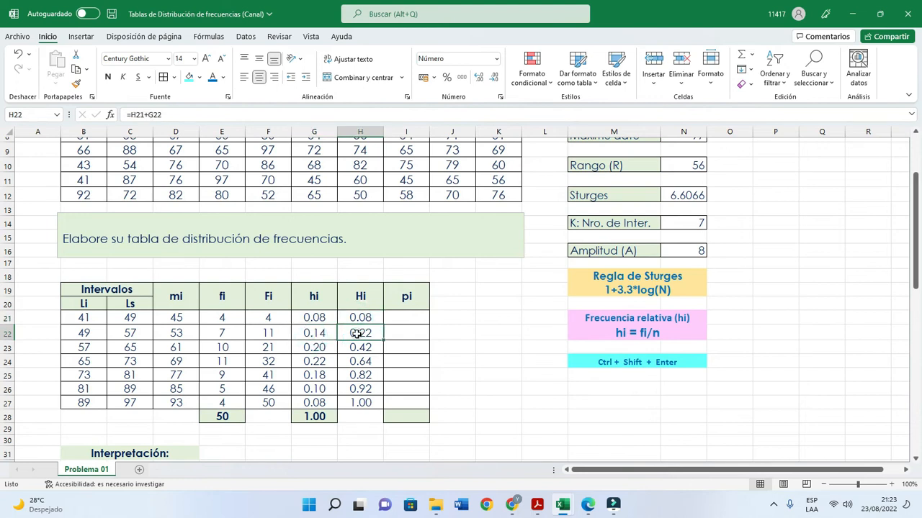
pyautogui.click(316, 348)
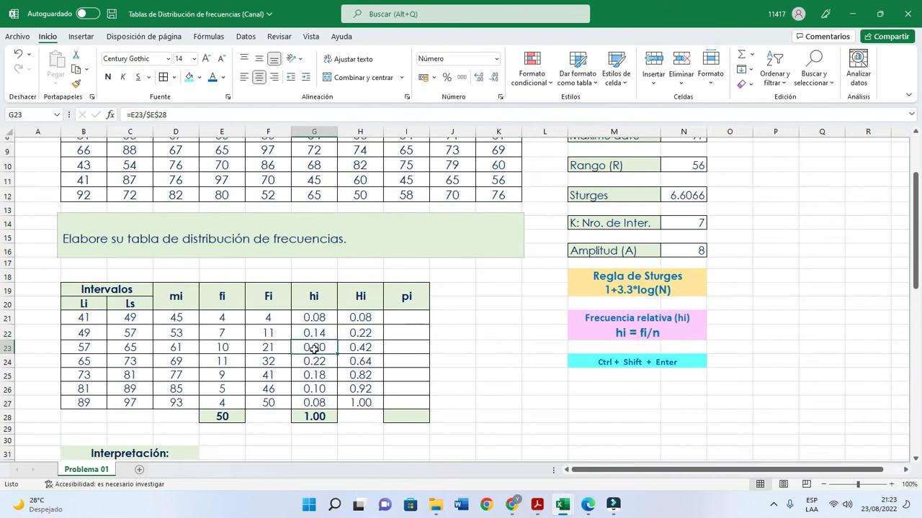
pyautogui.click(362, 349)
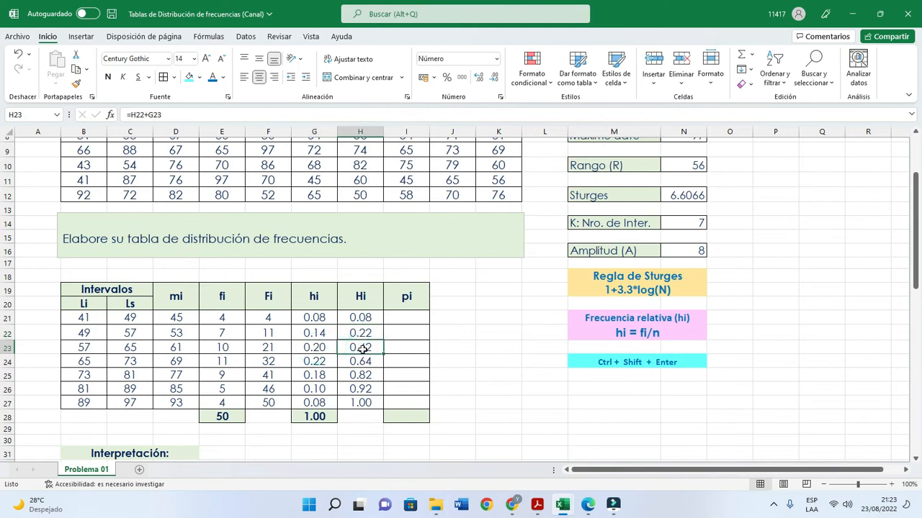
pyautogui.click(321, 362)
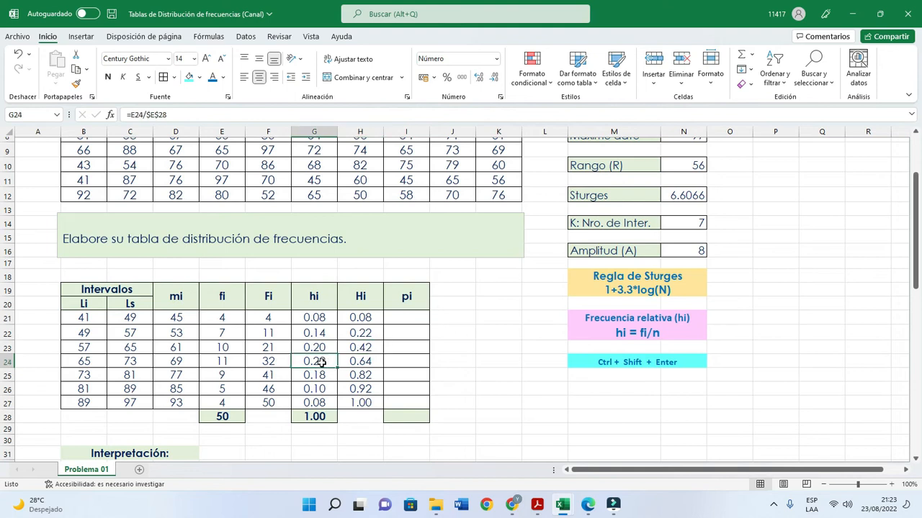
pyautogui.click(360, 363)
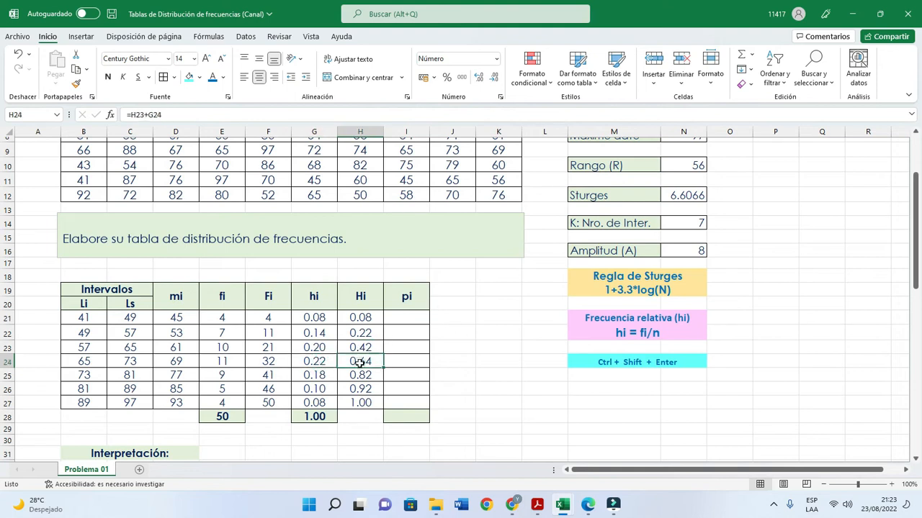
pyautogui.click(325, 375)
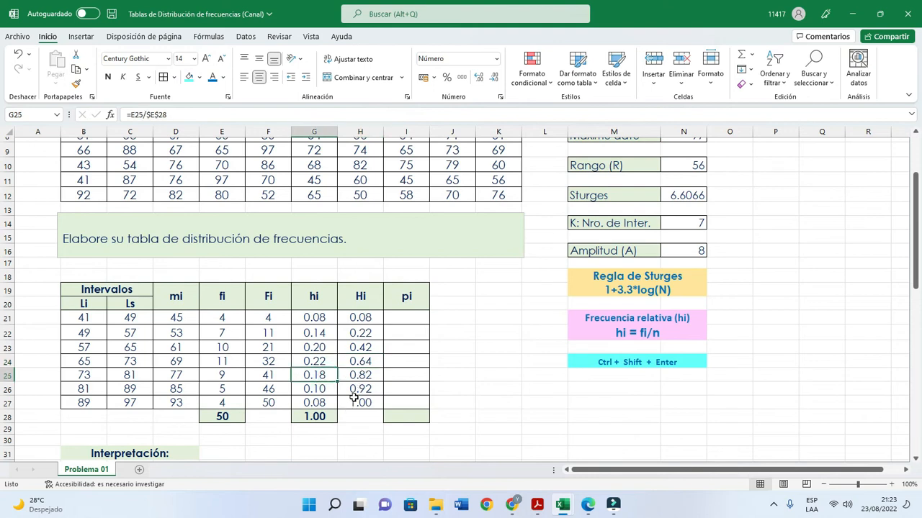
pyautogui.moveTo(318, 319); pyautogui.dragTo(329, 397)
pyautogui.click(360, 402)
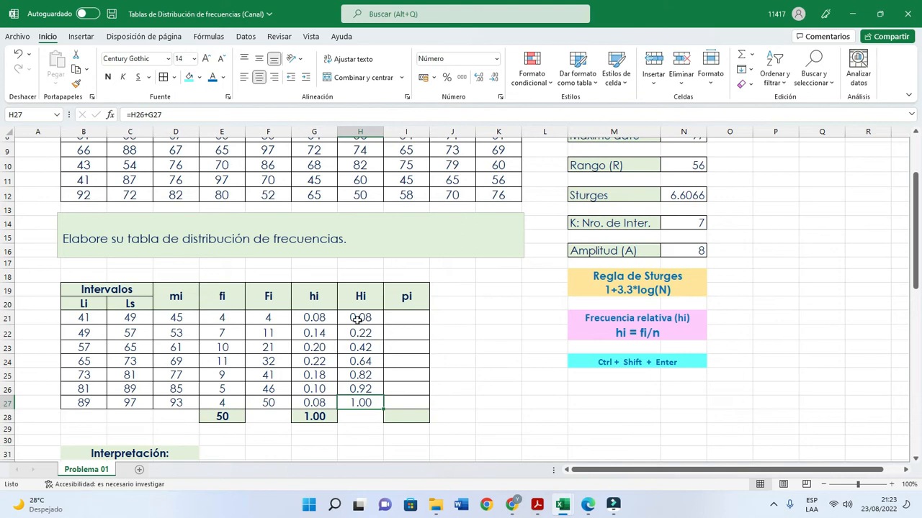
# - Enter the first percentage frequency in I21 as =G21, keeping the cell selected
pyautogui.click(397, 318)
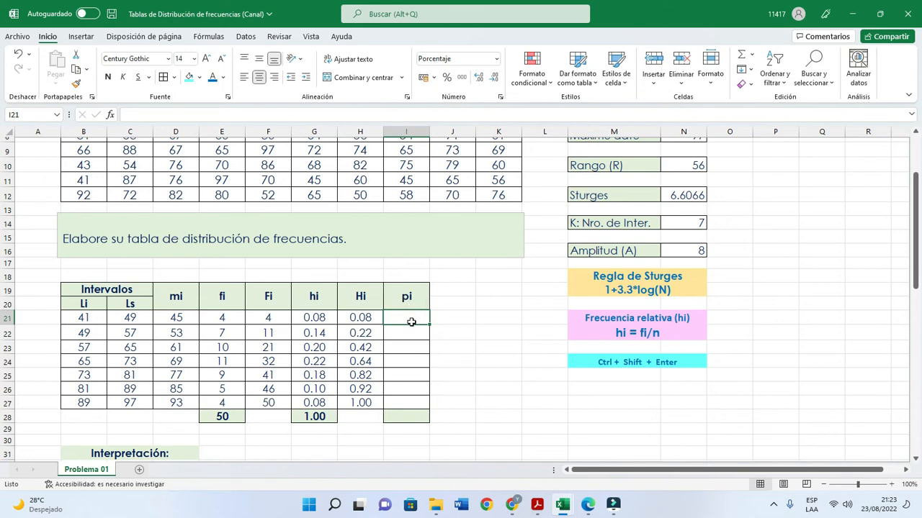
pyautogui.write('=')
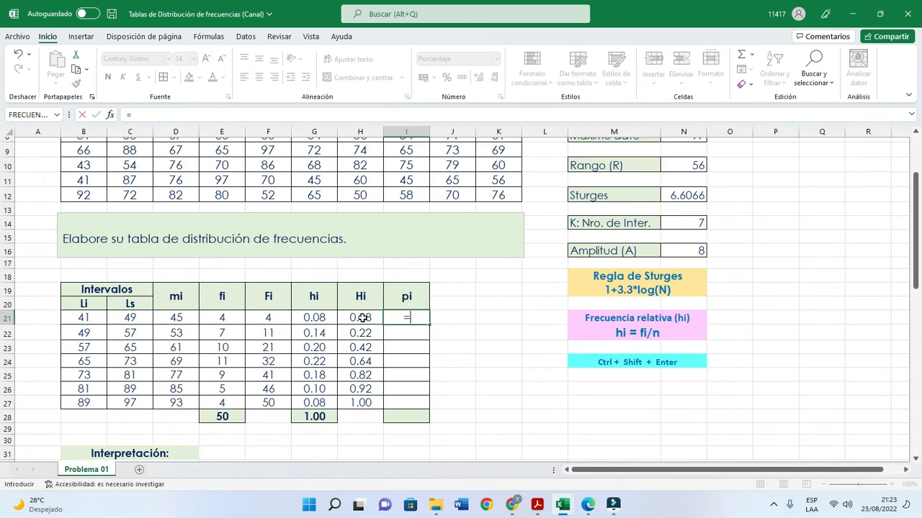
pyautogui.click(324, 316)
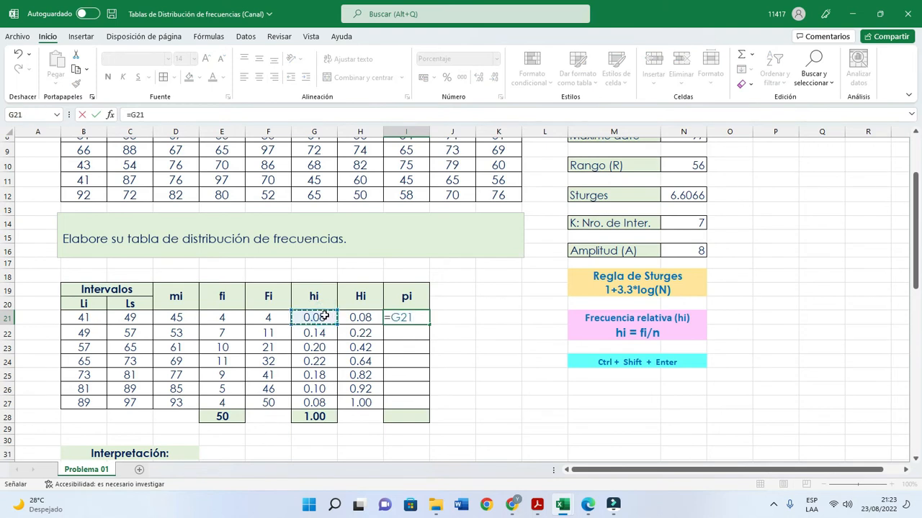
pyautogui.hotkey('ctrl', 'Return')
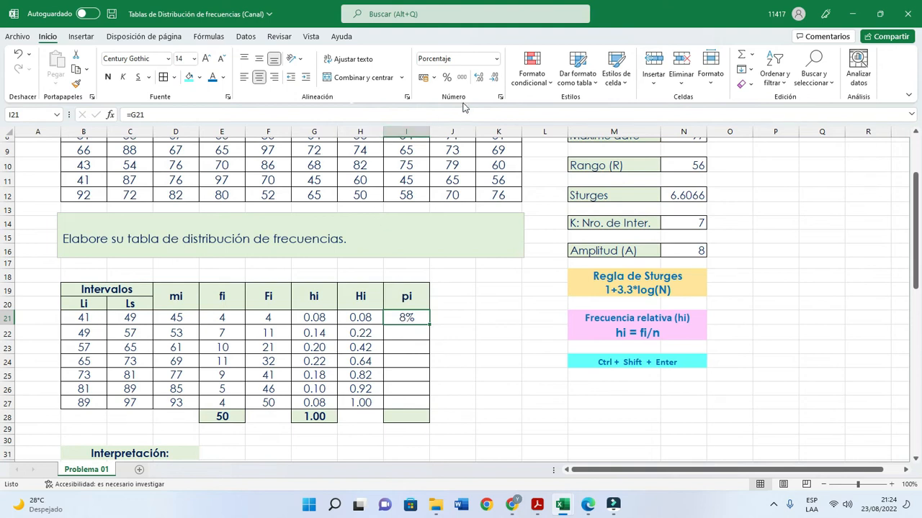
# - Apply the thousands number style to I21 and restore its percentage format
pyautogui.click(462, 78)
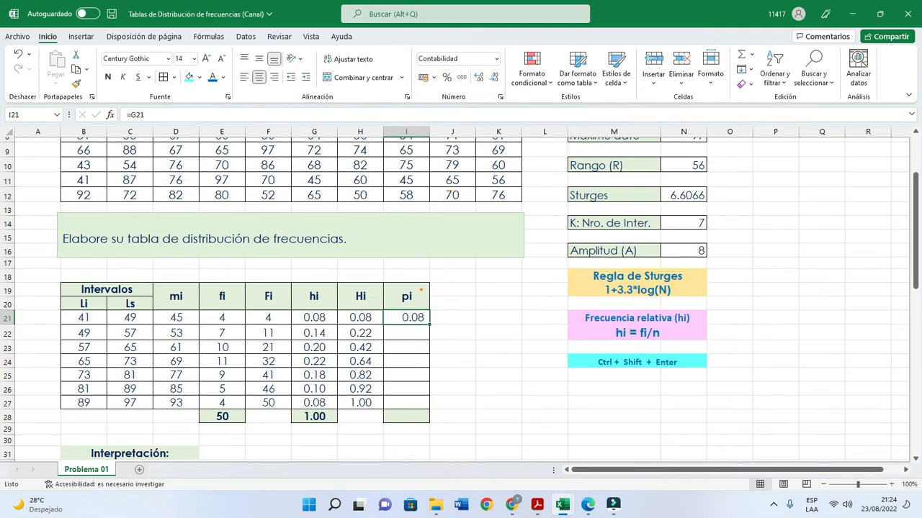
pyautogui.click(417, 319)
pyautogui.click(448, 77)
# - Fill the percentage frequency formula from I21 down to I27 and total the column in I28 with AutoSum
pyautogui.moveTo(430, 324); pyautogui.dragTo(424, 405)
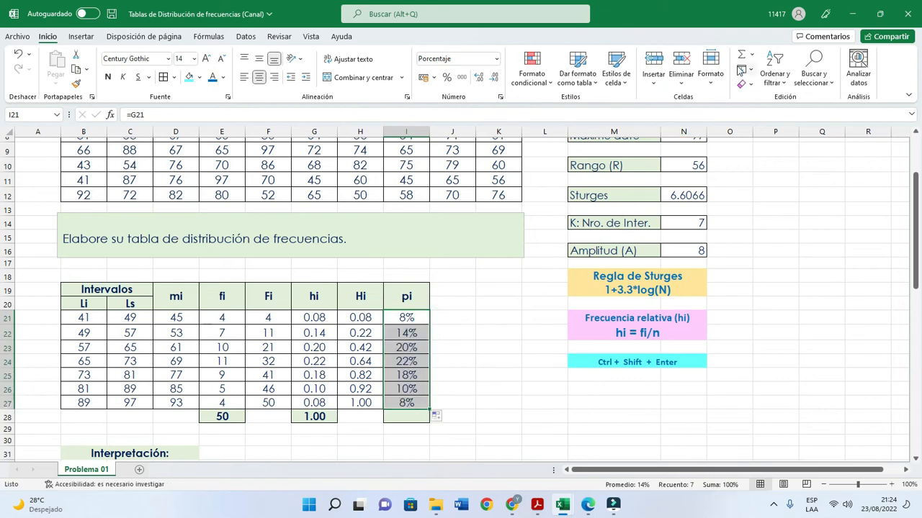
pyautogui.click(741, 54)
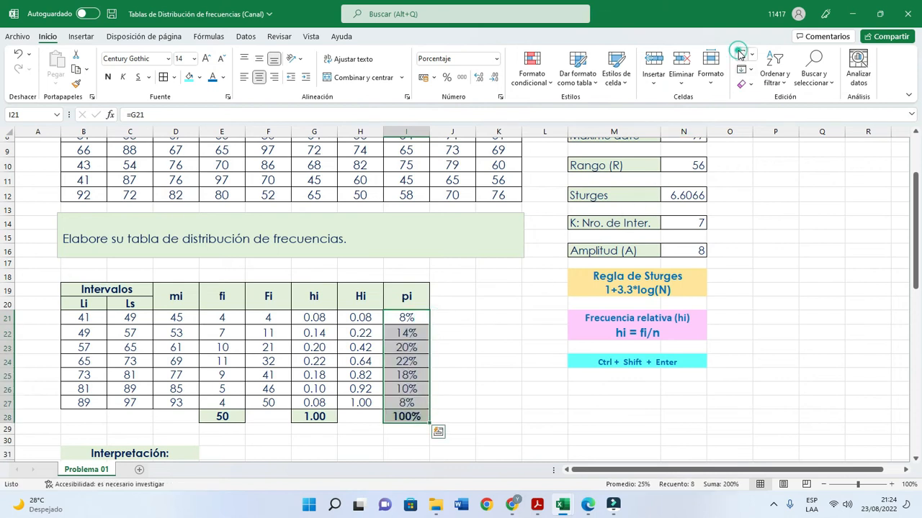
pyautogui.click(405, 333)
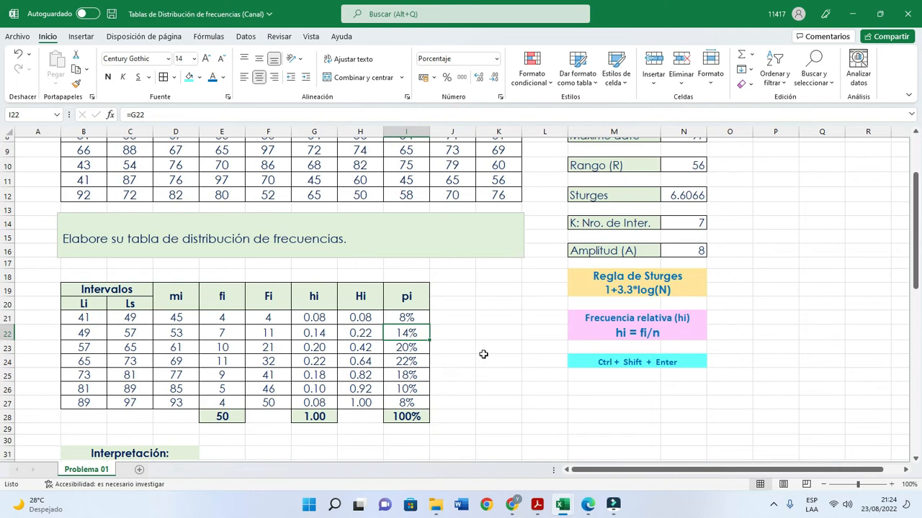
# - Shade the third interval's absolute frequency in E23 and its interpretation label in B33 with a light gold fill
pyautogui.scroll(1, 483, 354)
pyautogui.scroll(2, 483, 354)
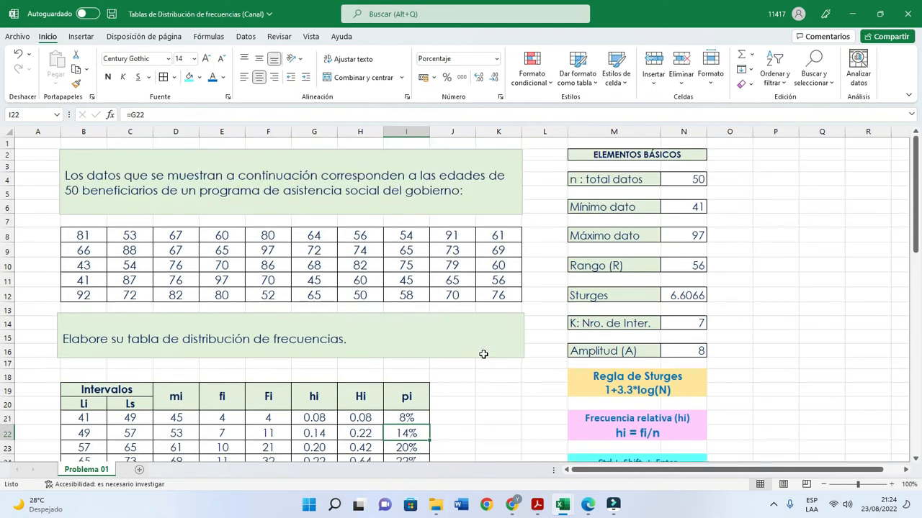
pyautogui.scroll(-3, 484, 354)
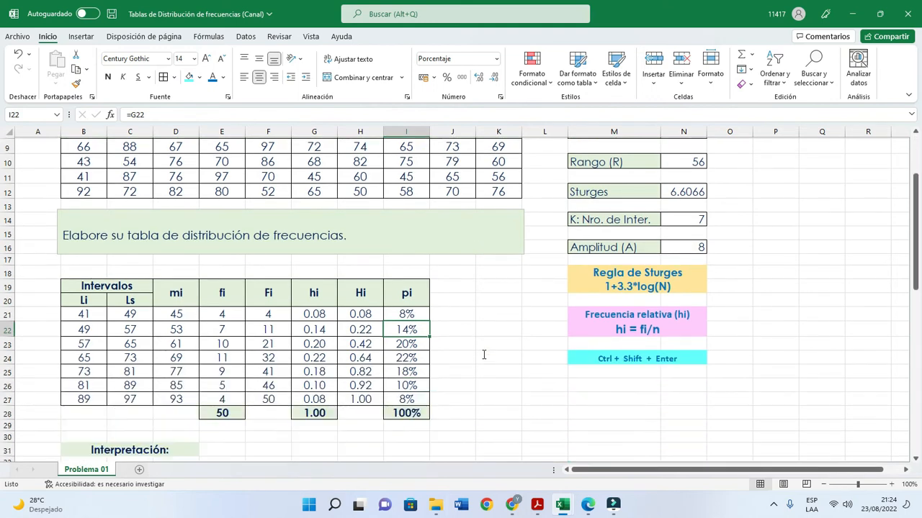
pyautogui.scroll(-1, 481, 353)
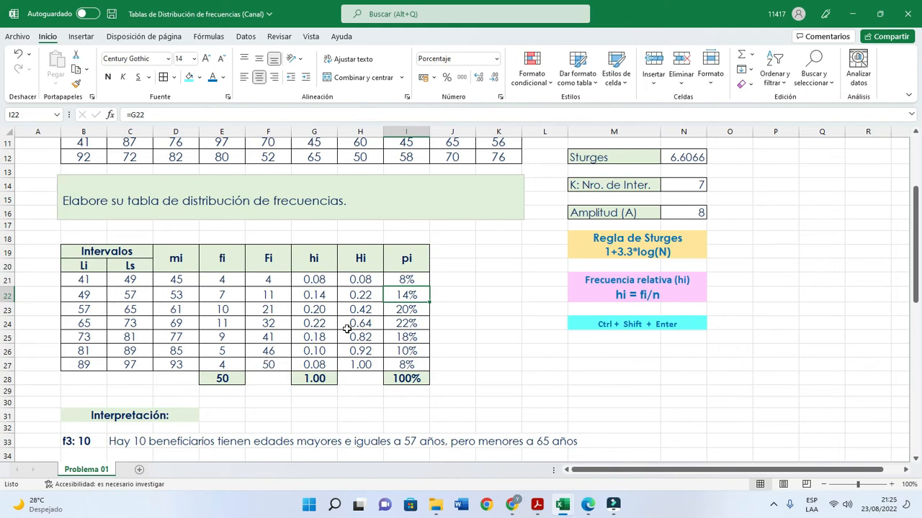
pyautogui.scroll(-1, 346, 329)
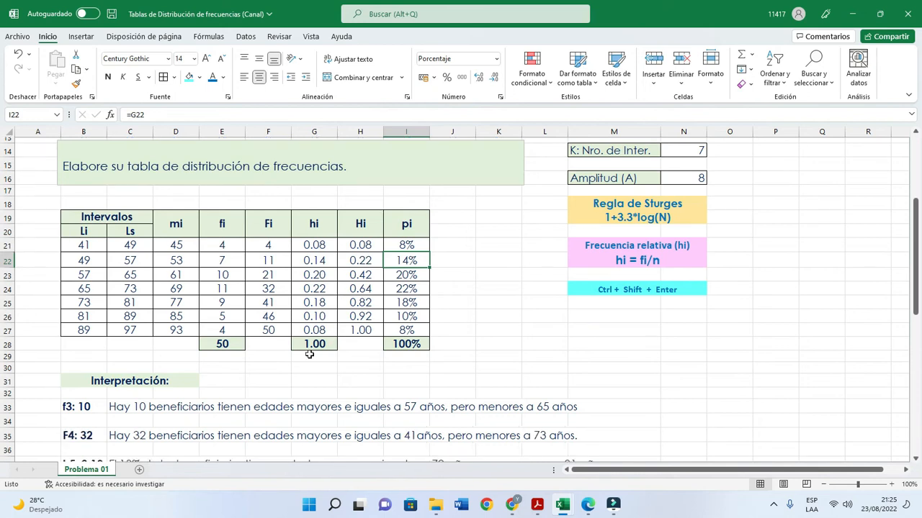
pyautogui.click(95, 408)
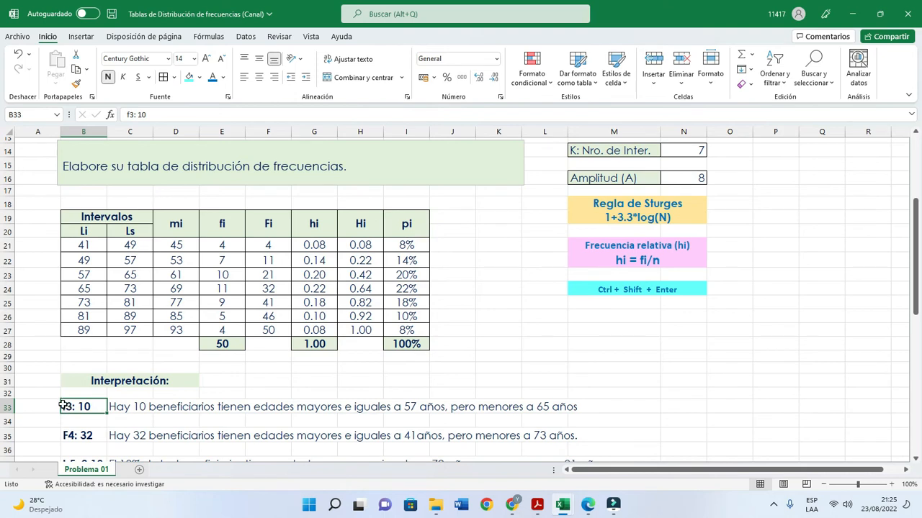
pyautogui.click(223, 278)
pyautogui.click(199, 78)
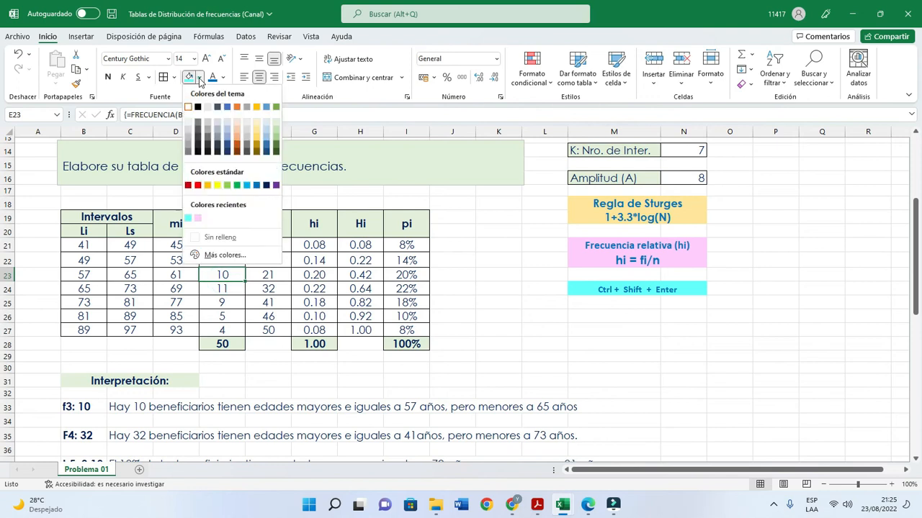
pyautogui.click(257, 123)
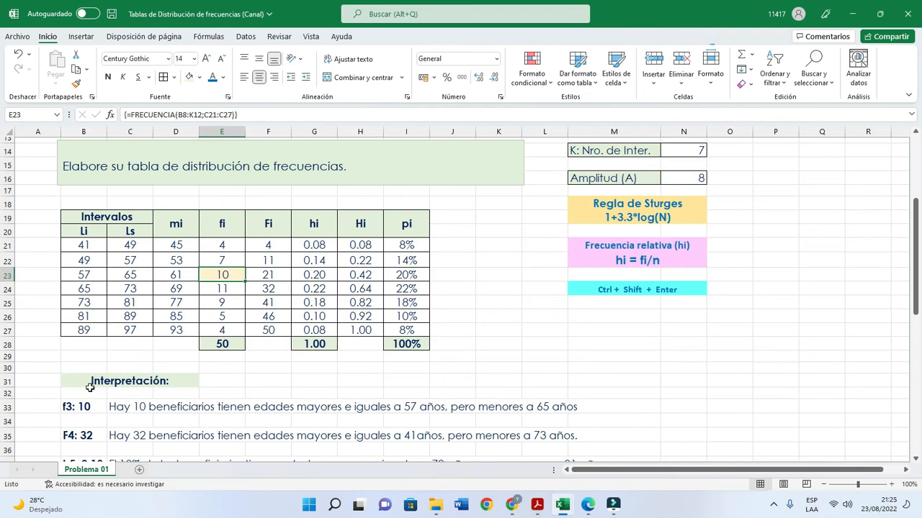
pyautogui.click(81, 408)
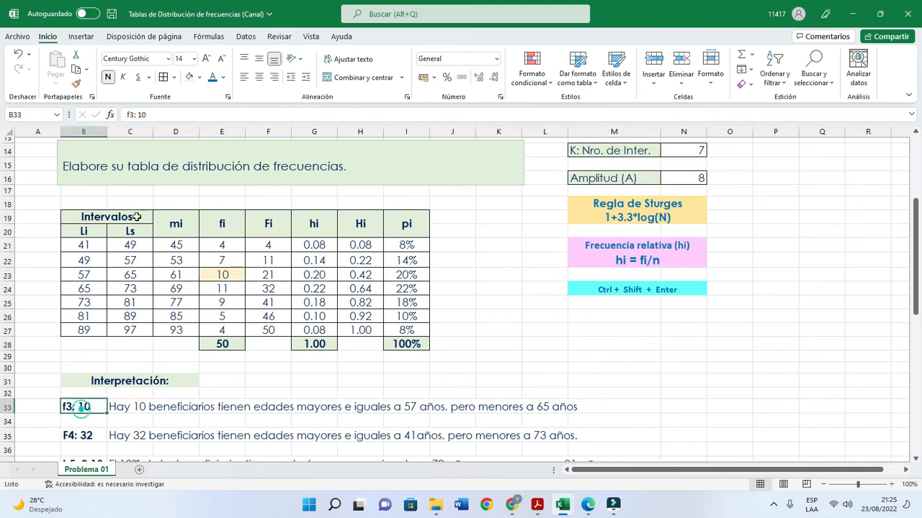
pyautogui.click(190, 79)
# - Examine the source ages and the third interval's frequency in E23 against the interpretation written in row 33
pyautogui.scroll(5, 225, 289)
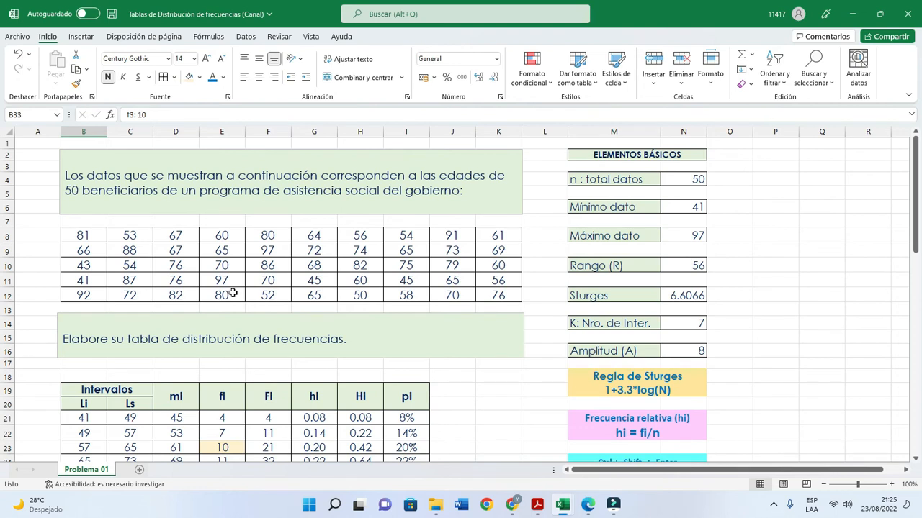
pyautogui.scroll(-3, 233, 293)
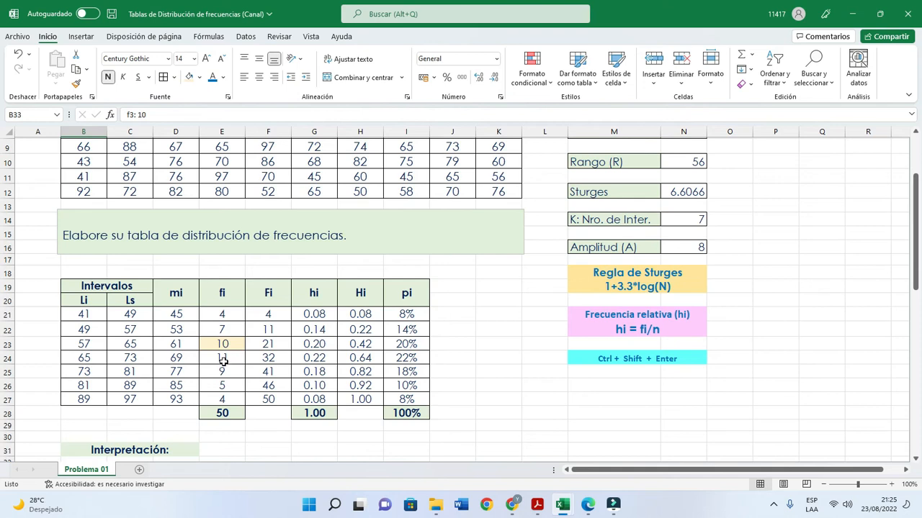
pyautogui.scroll(-1, 223, 362)
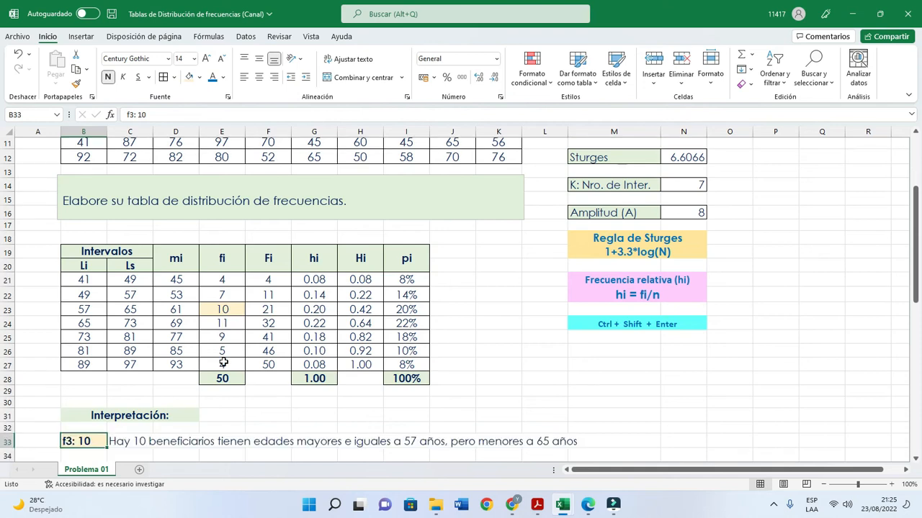
pyautogui.click(227, 308)
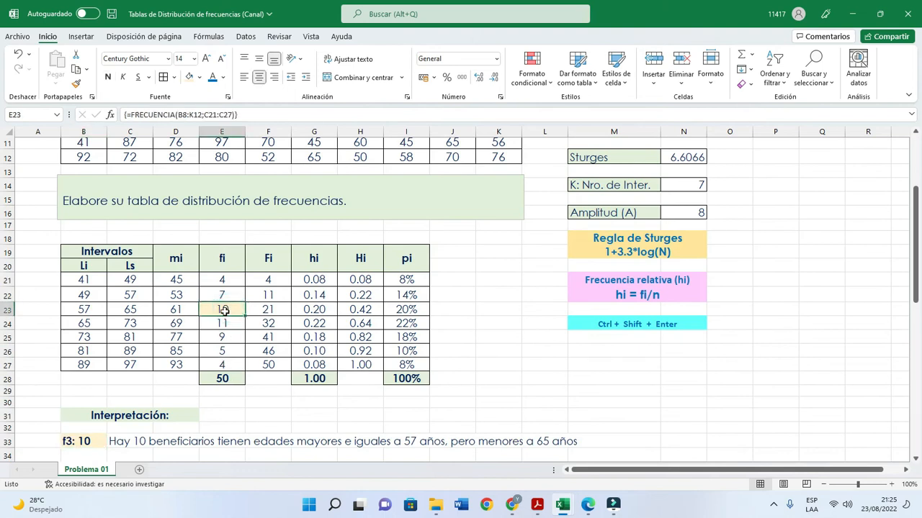
pyautogui.scroll(-2, 224, 317)
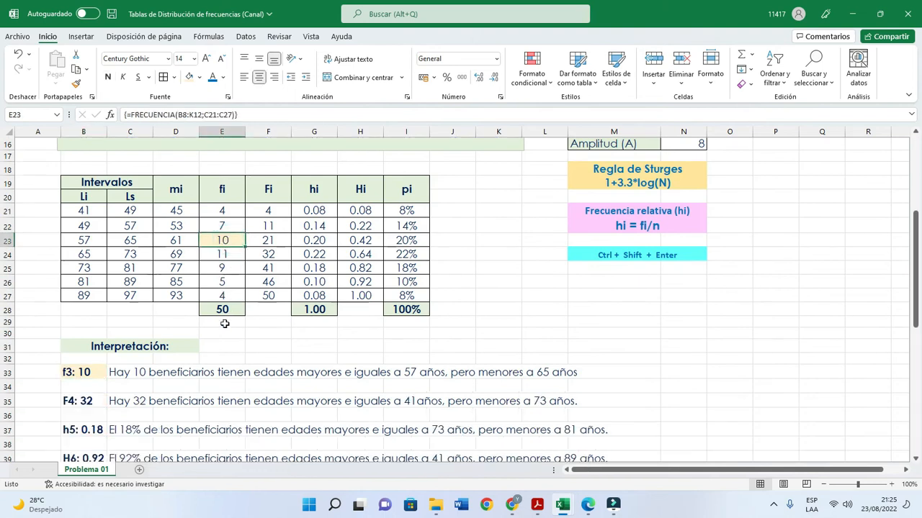
pyautogui.click(119, 371)
pyautogui.click(188, 389)
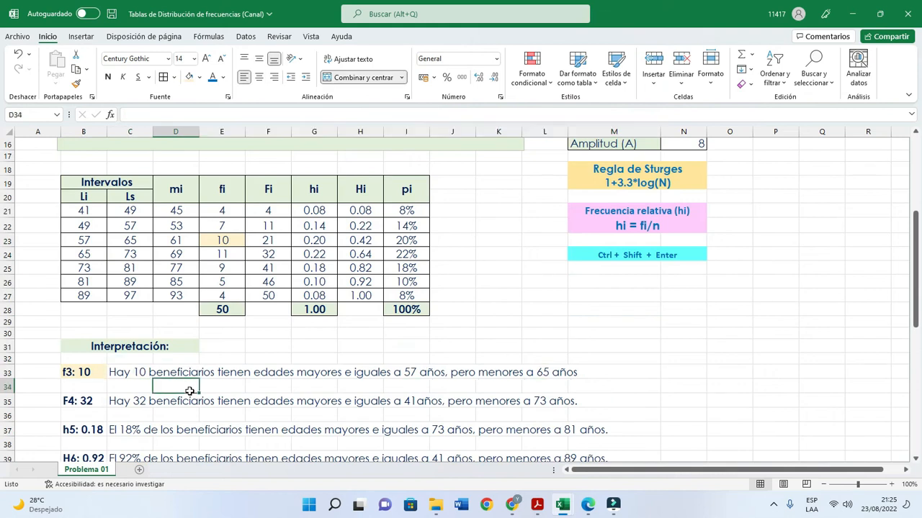
pyautogui.click(588, 328)
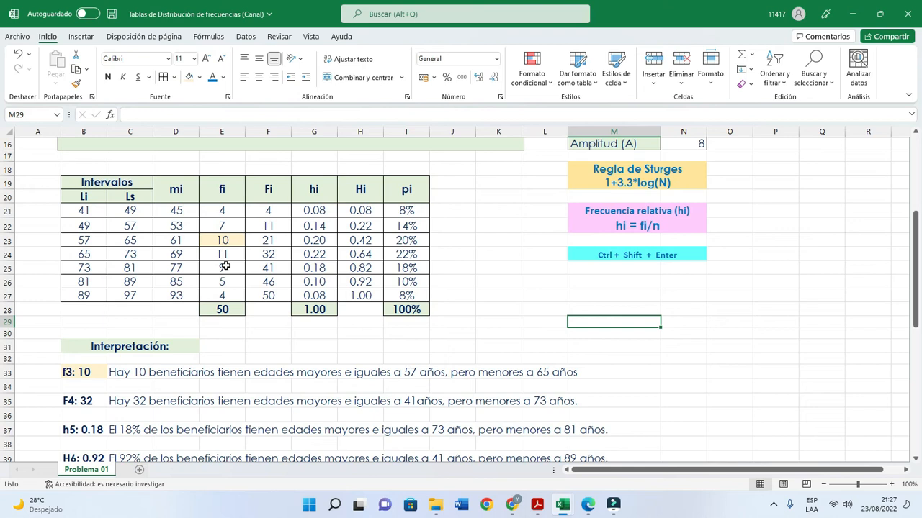
# - Shade the F4 label in B35 and the fourth cumulative frequency in F24 with a light blue fill
pyautogui.click(86, 403)
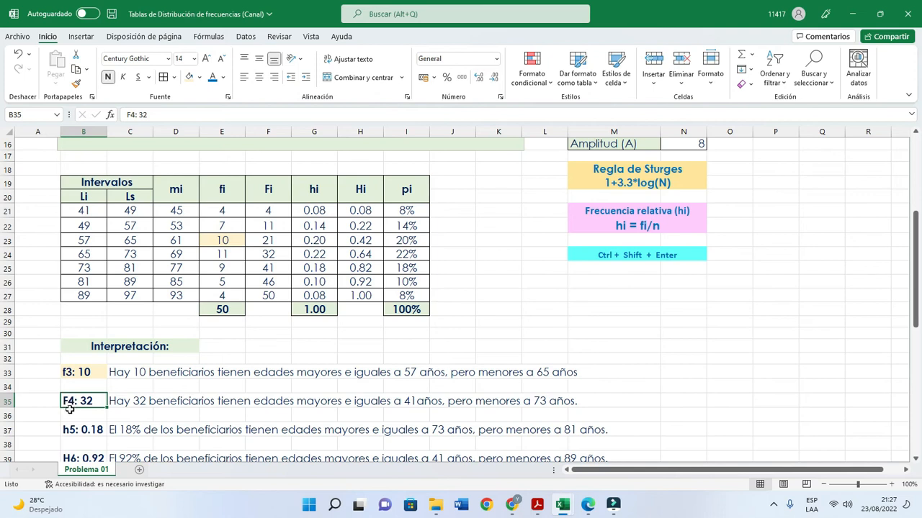
pyautogui.click(199, 77)
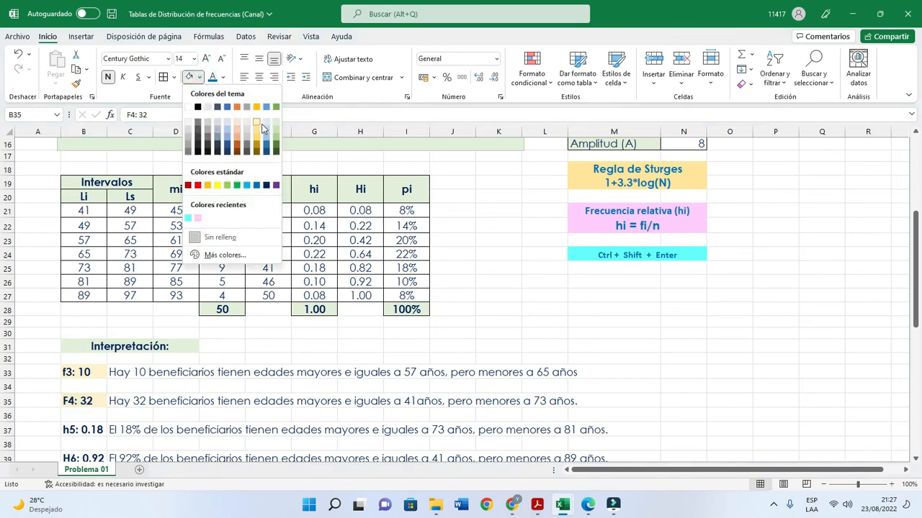
pyautogui.click(264, 126)
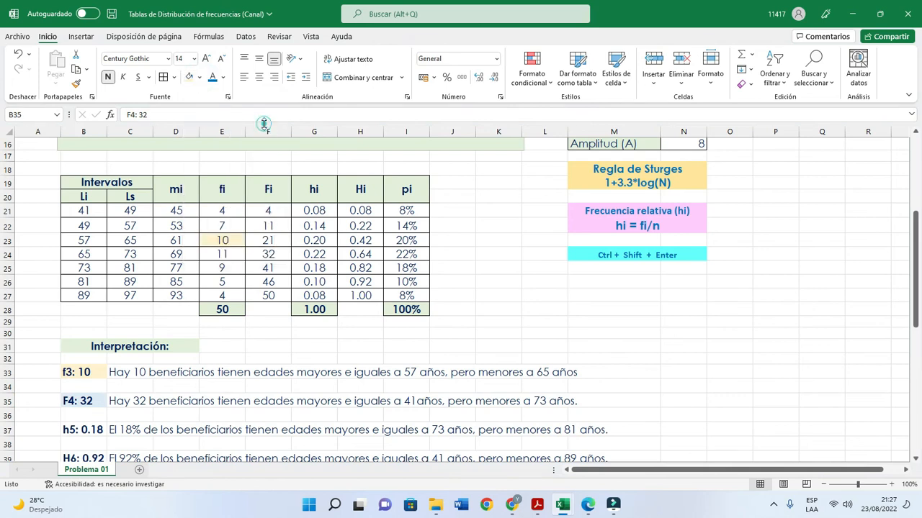
pyautogui.click(271, 252)
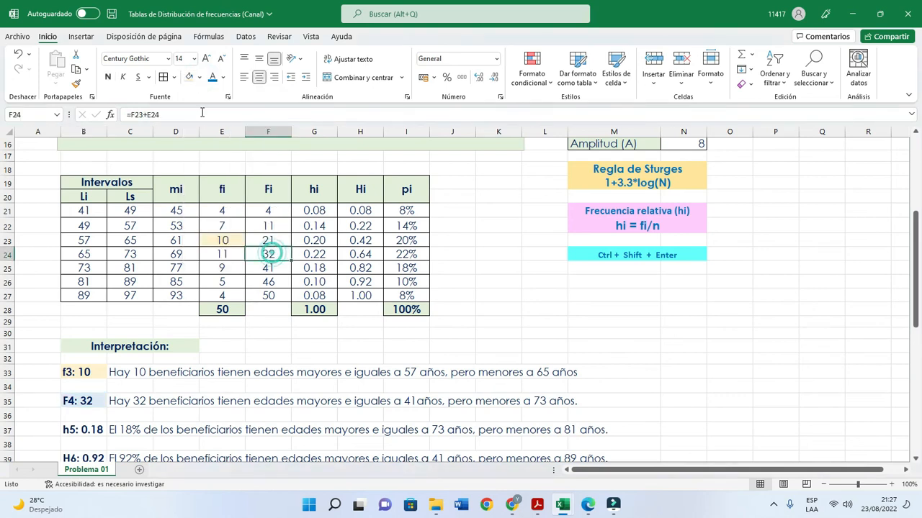
pyautogui.click(189, 77)
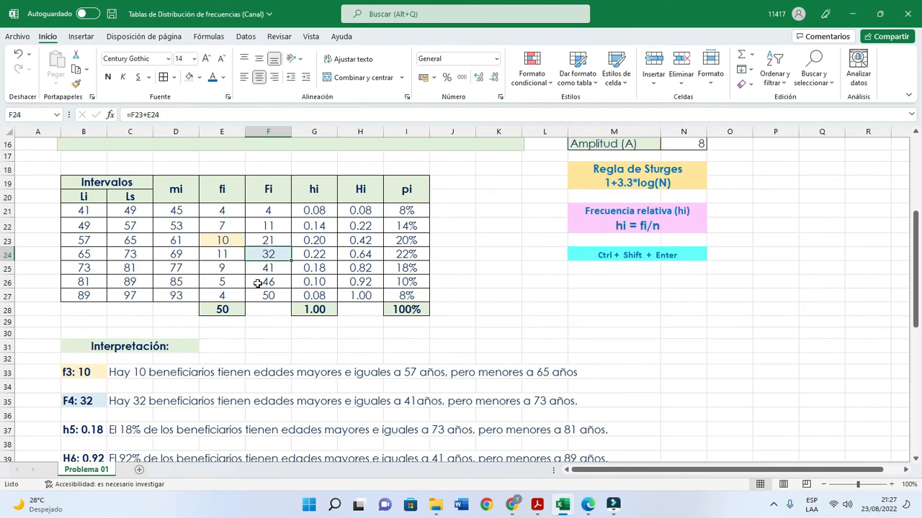
# - Outline the frequencies E21:E24, the intervals B21:C24 and the row 35 interpretation with temporary orange rectangles to examine how F4 is read
pyautogui.scroll(-1, 247, 291)
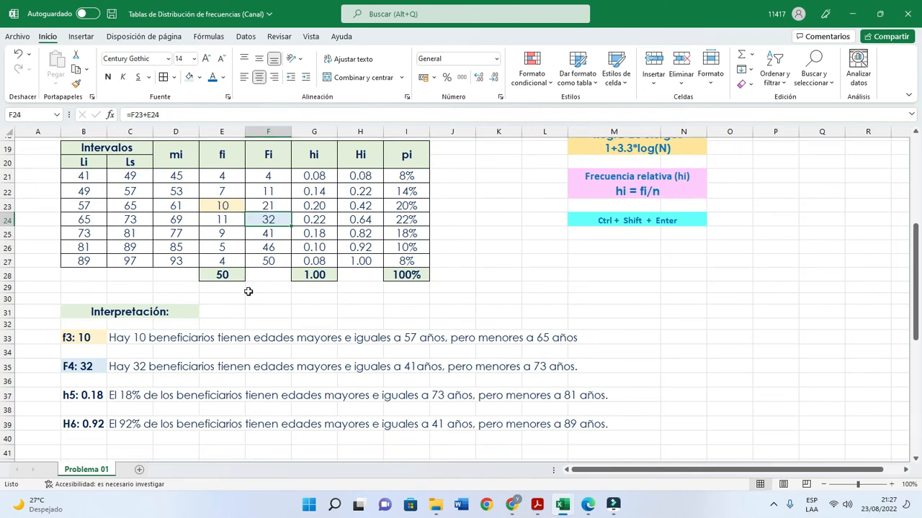
pyautogui.scroll(1, 247, 292)
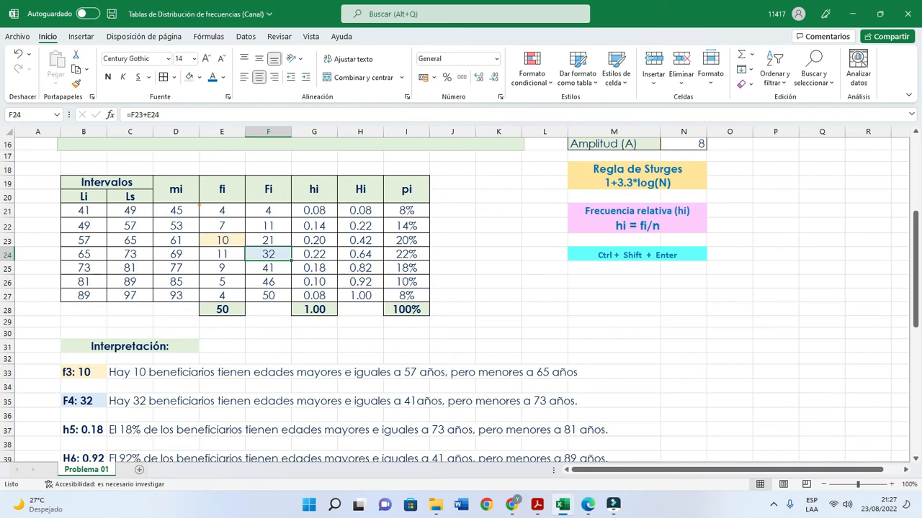
pyautogui.moveTo(198, 202)
pyautogui.mouseDown()
pyautogui.moveTo(219, 259)
pyautogui.moveTo(236, 262)
pyautogui.mouseUp()
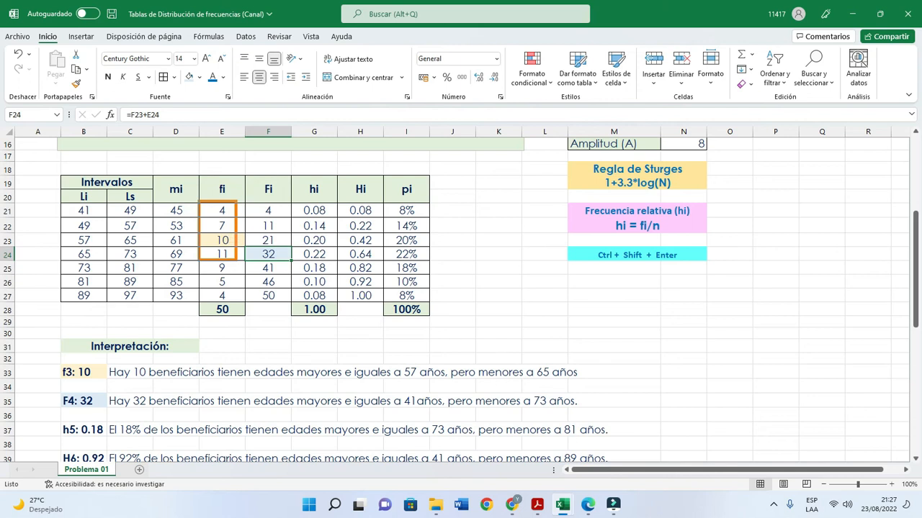
pyautogui.press('e')
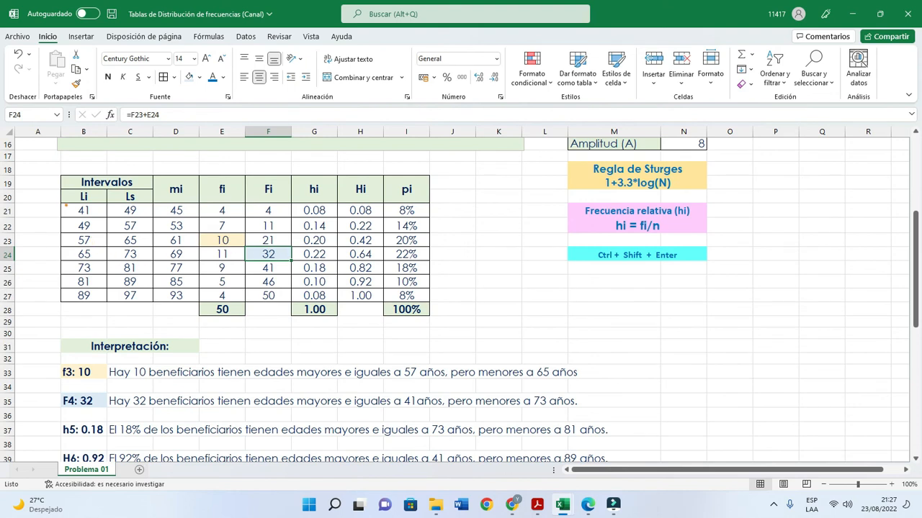
pyautogui.moveTo(64, 204); pyautogui.dragTo(150, 261)
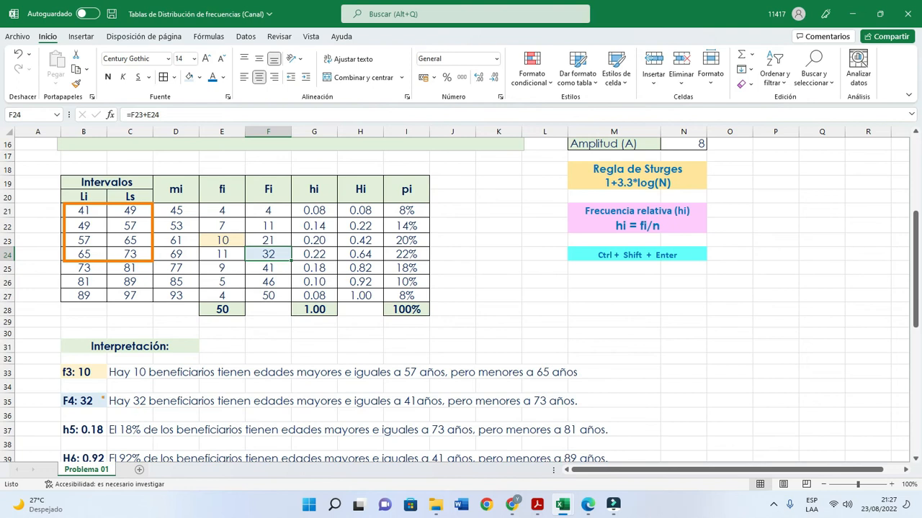
pyautogui.moveTo(60, 393)
pyautogui.mouseDown()
pyautogui.moveTo(77, 405)
pyautogui.moveTo(585, 410)
pyautogui.mouseUp()
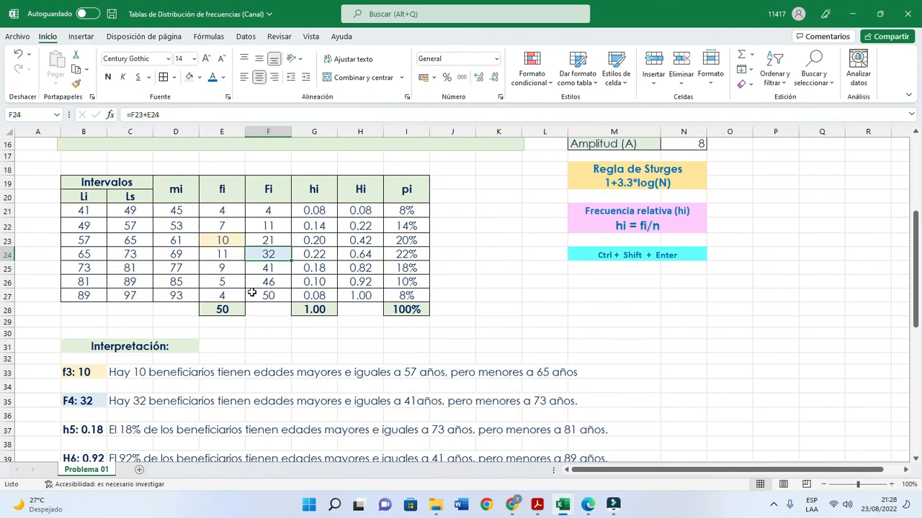
# - Shade the h5 label in B37, the relative frequency in G25 and the percentage in I25 with the recent pink fill
pyautogui.scroll(-1, 252, 295)
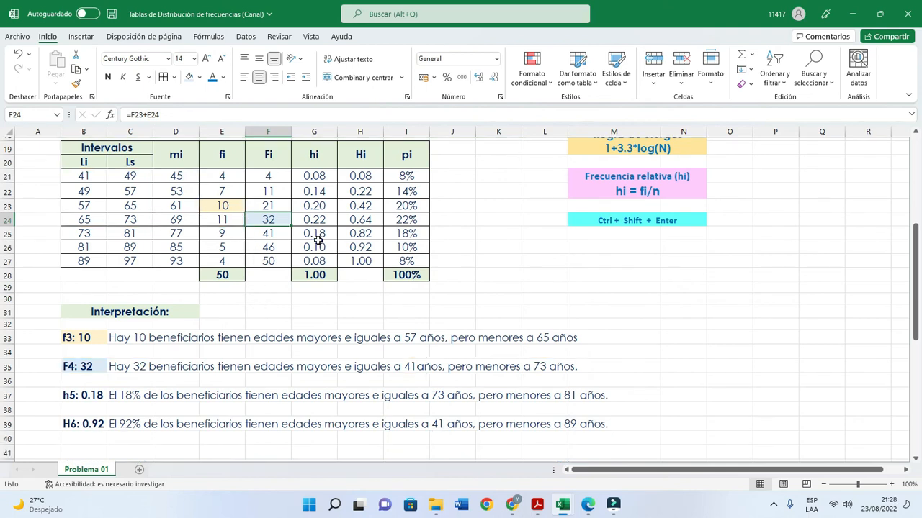
pyautogui.click(86, 398)
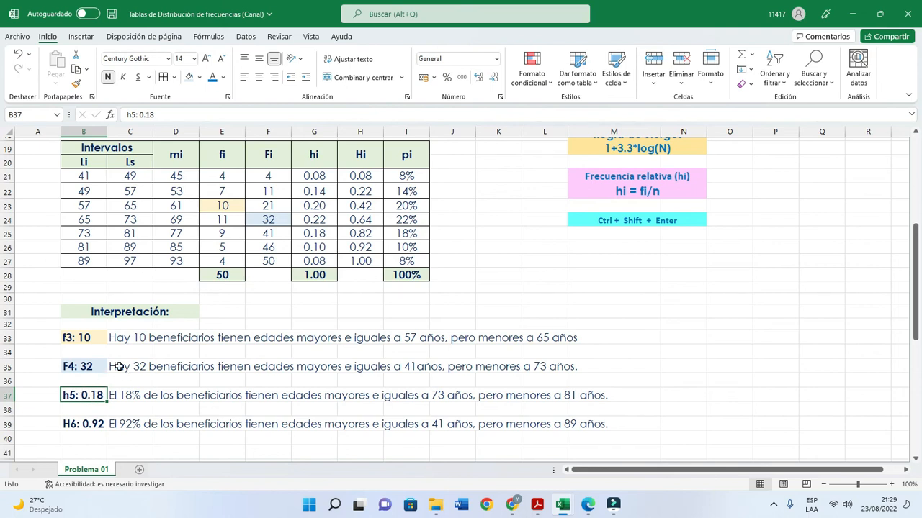
pyautogui.click(200, 77)
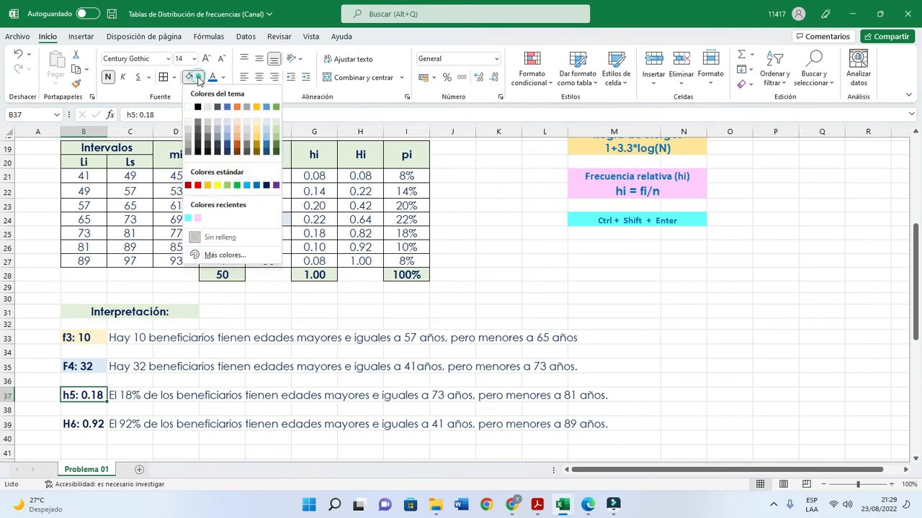
pyautogui.click(199, 219)
pyautogui.click(320, 235)
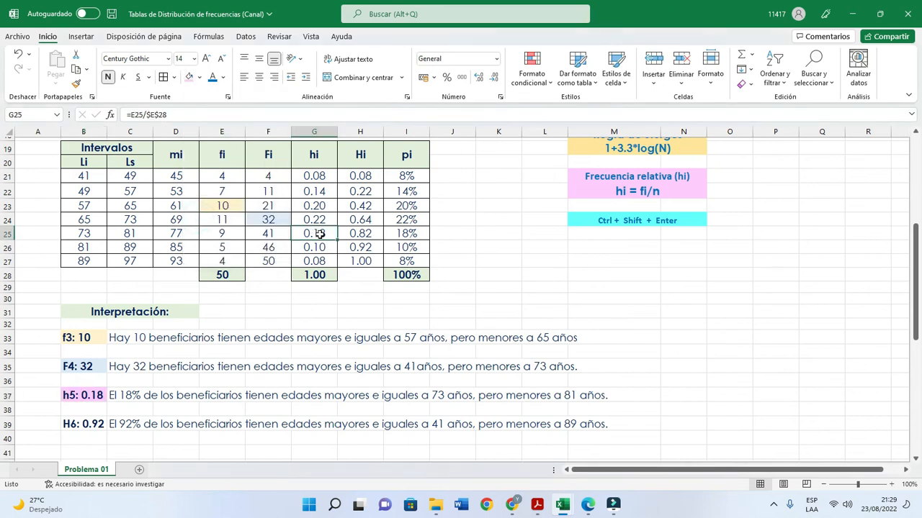
pyautogui.click(188, 77)
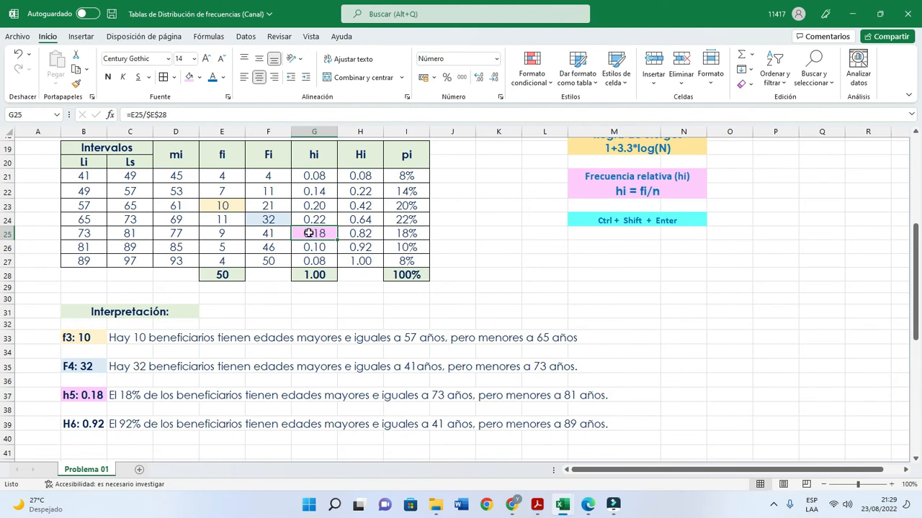
pyautogui.click(403, 233)
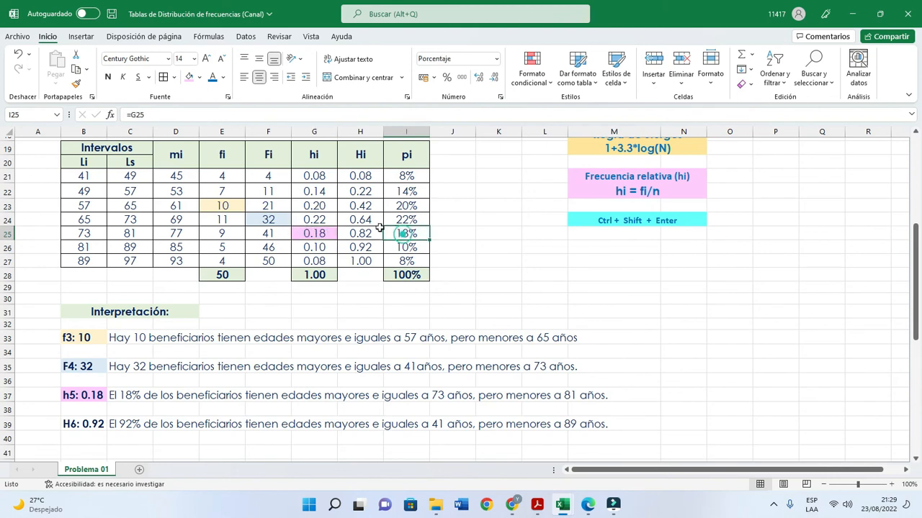
pyautogui.click(188, 77)
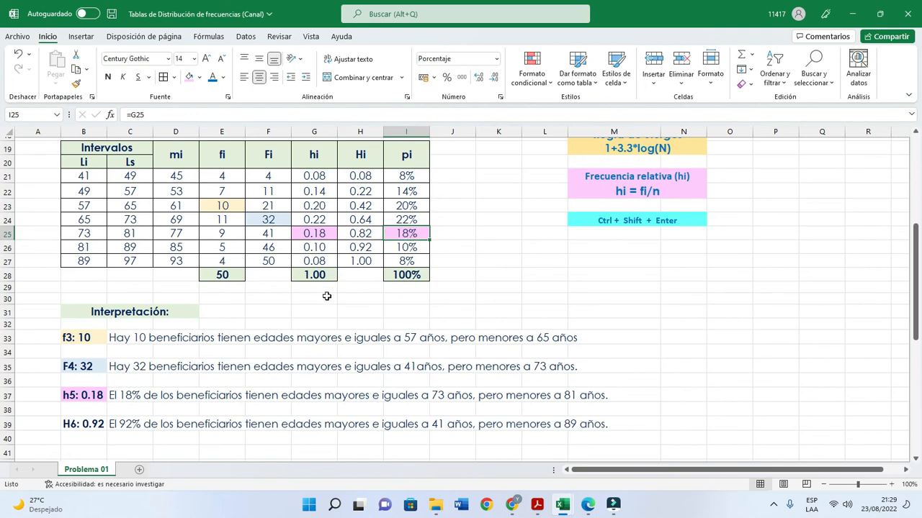
# - Outline the row 37 interpretation and the fifth interval B25:C25 with temporary orange rectangles to examine how h5 is read
pyautogui.click(321, 237)
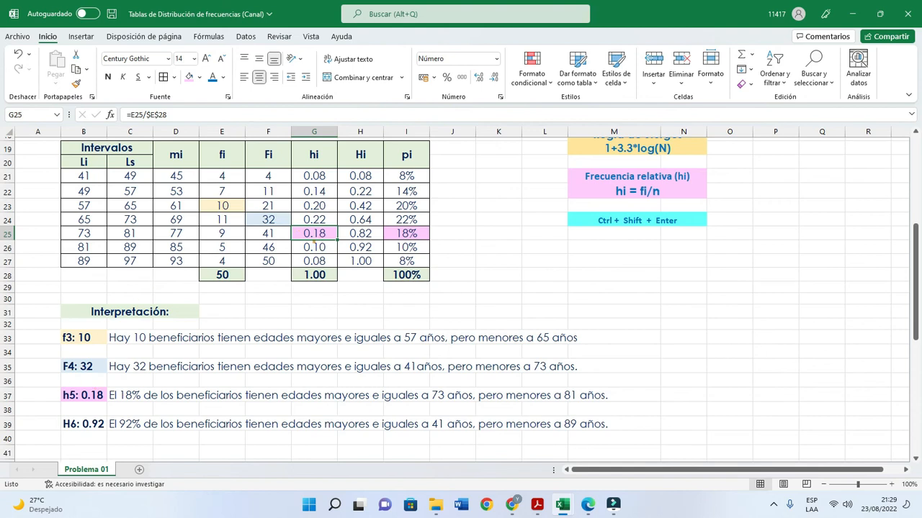
pyautogui.moveTo(55, 383)
pyautogui.mouseDown()
pyautogui.moveTo(110, 410)
pyautogui.moveTo(643, 407)
pyautogui.moveTo(620, 404)
pyautogui.mouseUp()
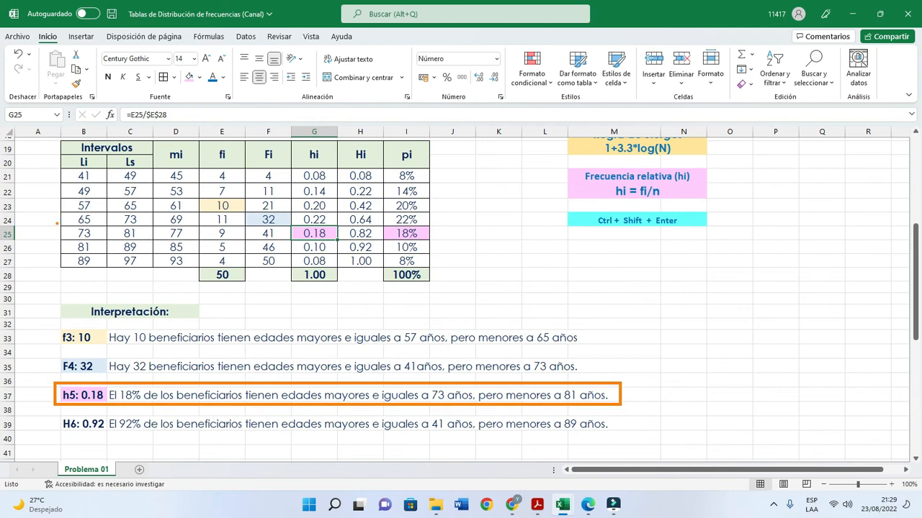
pyautogui.moveTo(56, 223)
pyautogui.mouseDown()
pyautogui.moveTo(95, 243)
pyautogui.moveTo(154, 244)
pyautogui.mouseUp()
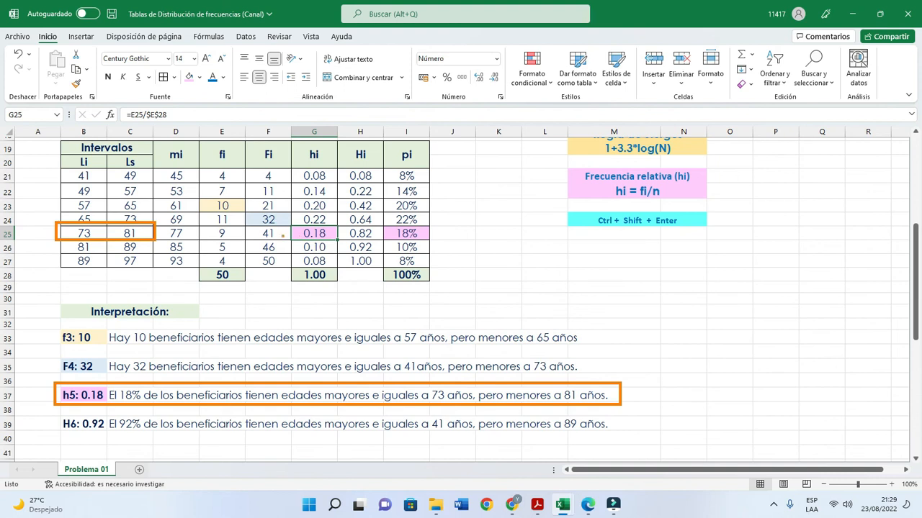
pyautogui.moveTo(281, 233); pyautogui.dragTo(157, 234)
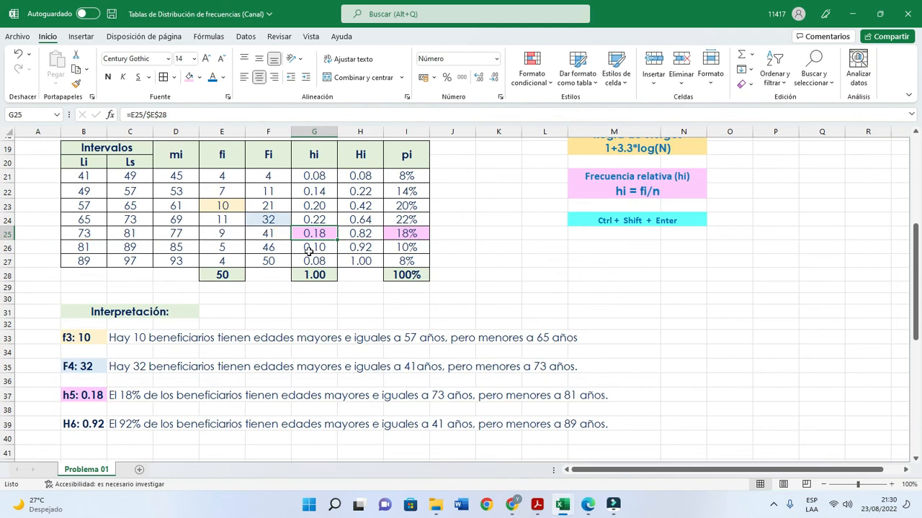
# - Shade the H6 label in B39 and the sixth cumulative relative frequency in H26 with the recent turquoise fill
pyautogui.click(99, 424)
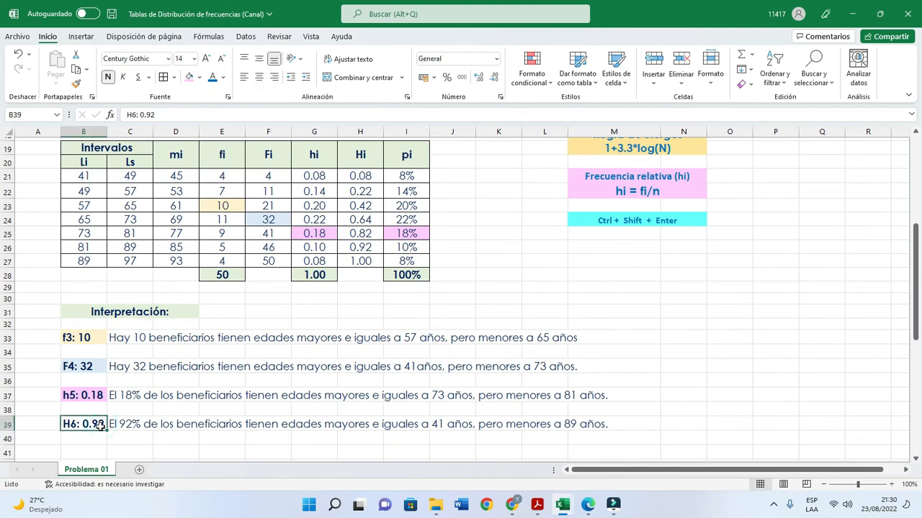
pyautogui.click(200, 77)
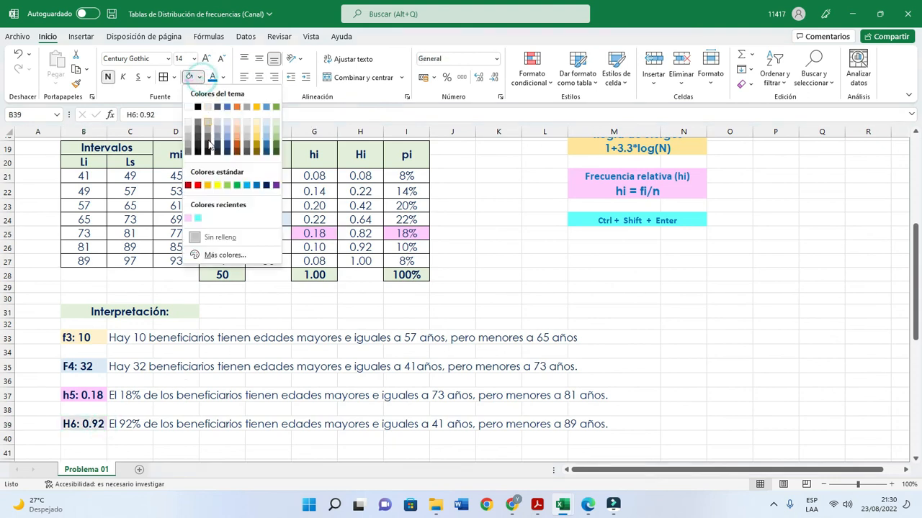
pyautogui.click(196, 217)
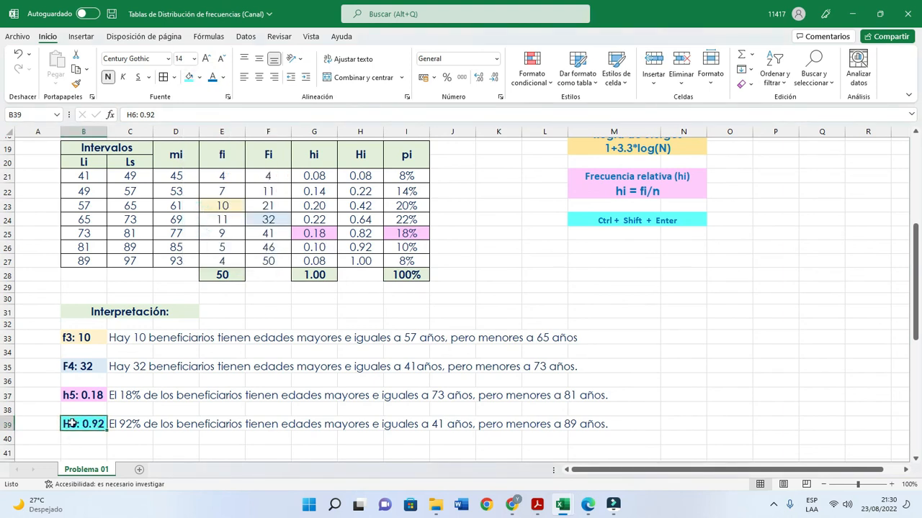
pyautogui.click(359, 246)
pyautogui.click(188, 77)
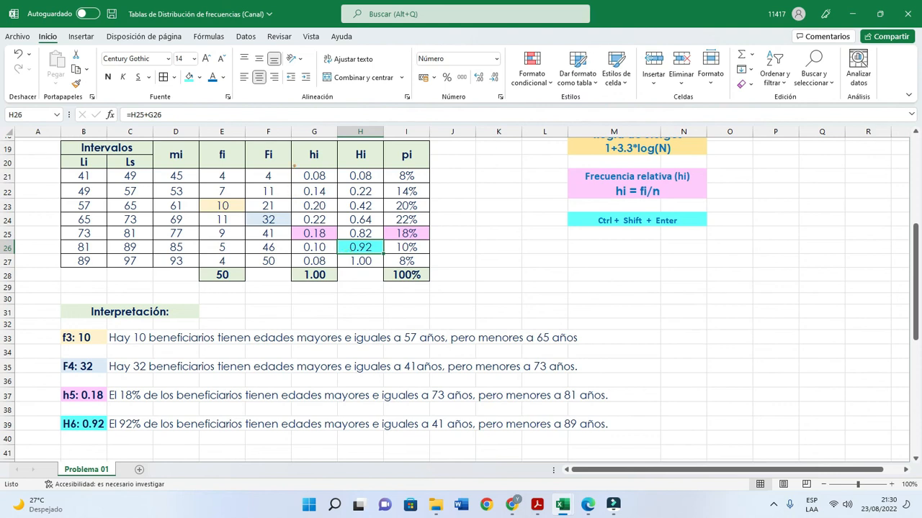
# - Outline the relative frequencies G21:G26, the intervals B21:C26 and the row 39 interpretation with temporary orange rectangles to examine how H6 is read
pyautogui.moveTo(292, 168)
pyautogui.mouseDown()
pyautogui.moveTo(292, 177)
pyautogui.moveTo(304, 170)
pyautogui.mouseUp()
pyautogui.moveTo(304, 234); pyautogui.dragTo(338, 257)
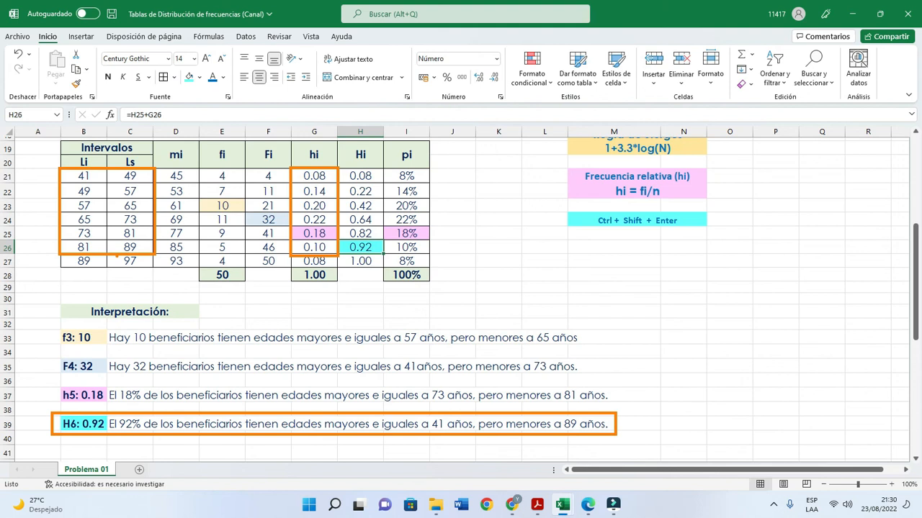
pyautogui.click(280, 297)
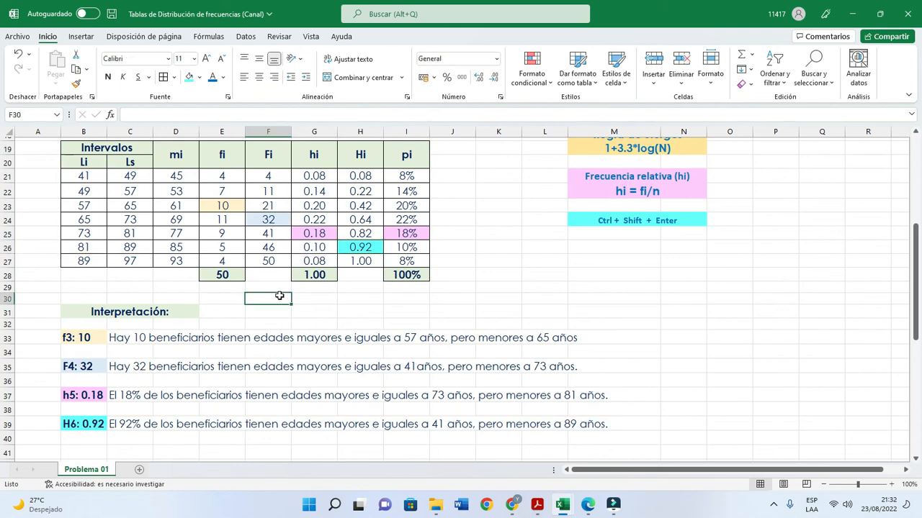
# - Review the whole sheet, from the source ages and basic elements to the frequency table and its colour-matched interpretations
pyautogui.scroll(5, 281, 295)
pyautogui.scroll(1, 281, 295)
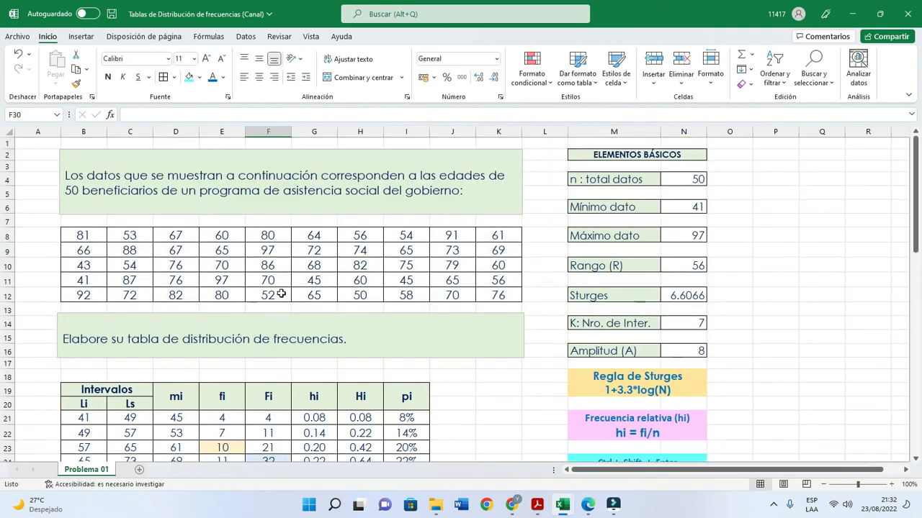
pyautogui.scroll(-2, 167, 225)
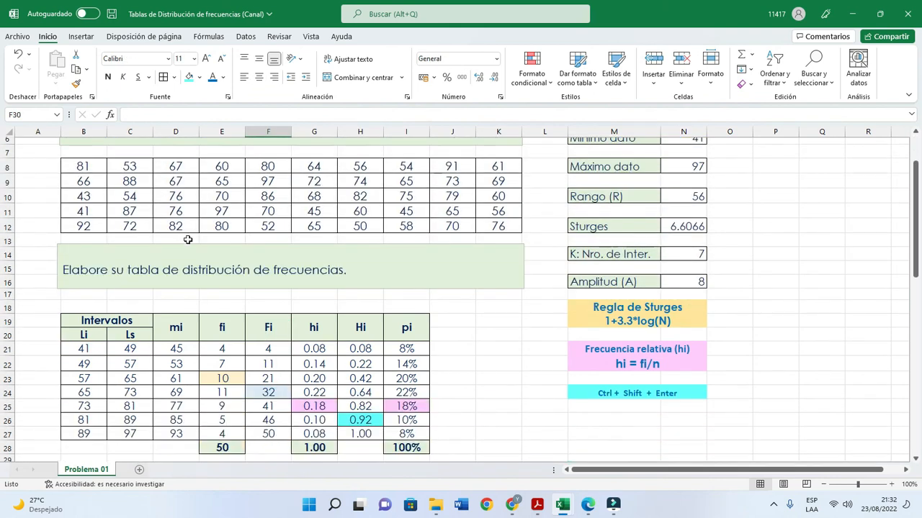
pyautogui.scroll(-1, 188, 240)
pyautogui.scroll(-2, 224, 277)
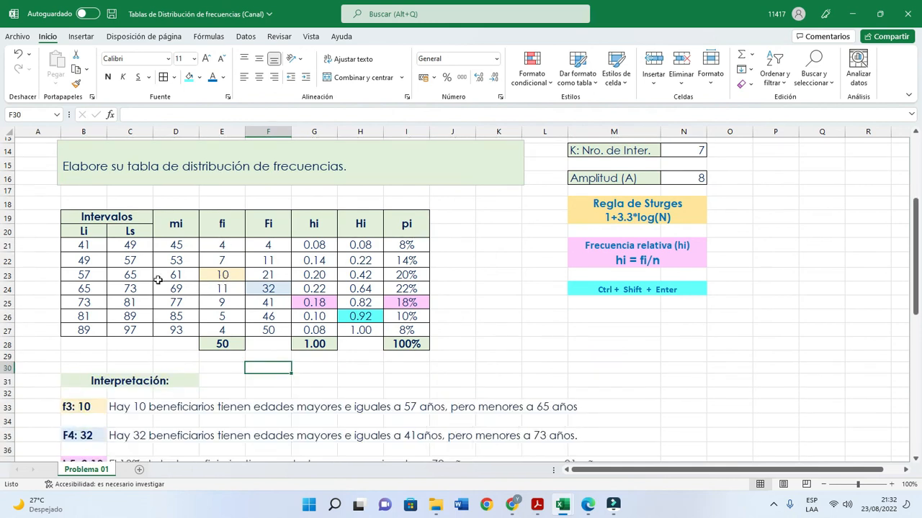
pyautogui.scroll(-1, 388, 345)
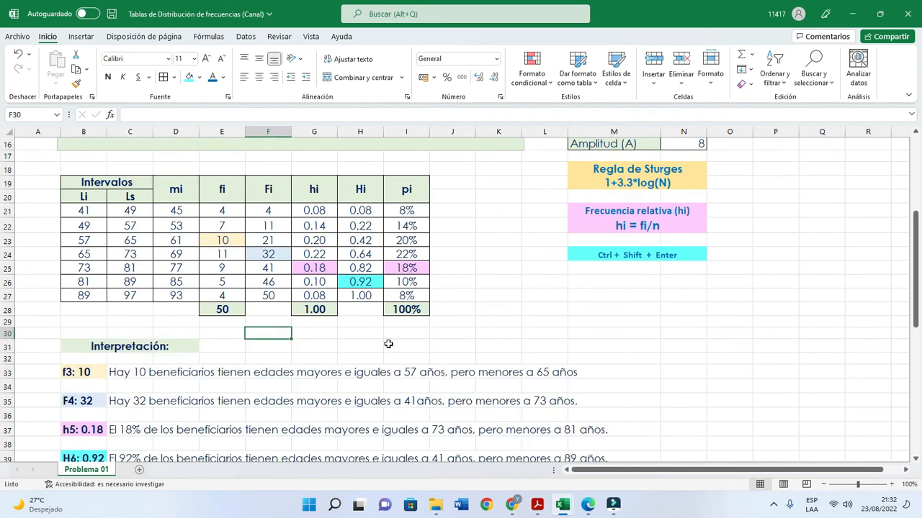
pyautogui.scroll(-2, 389, 344)
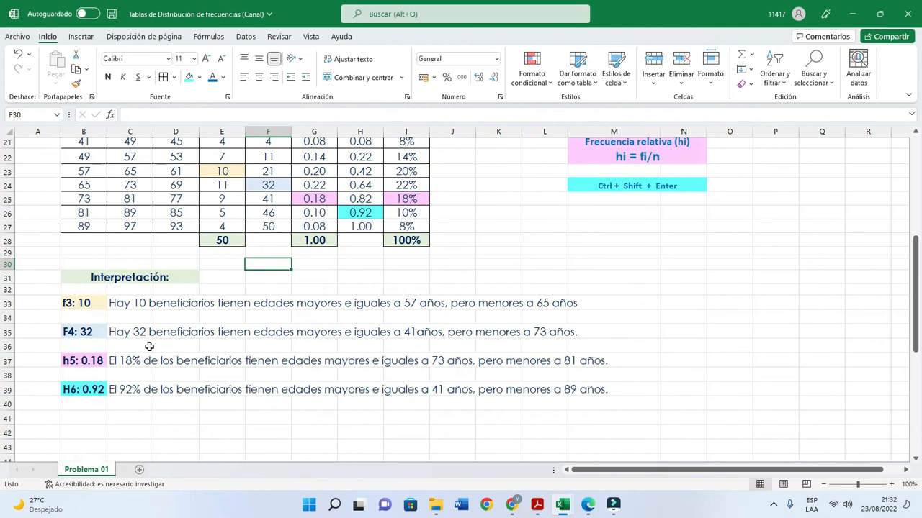
pyautogui.scroll(2, 138, 346)
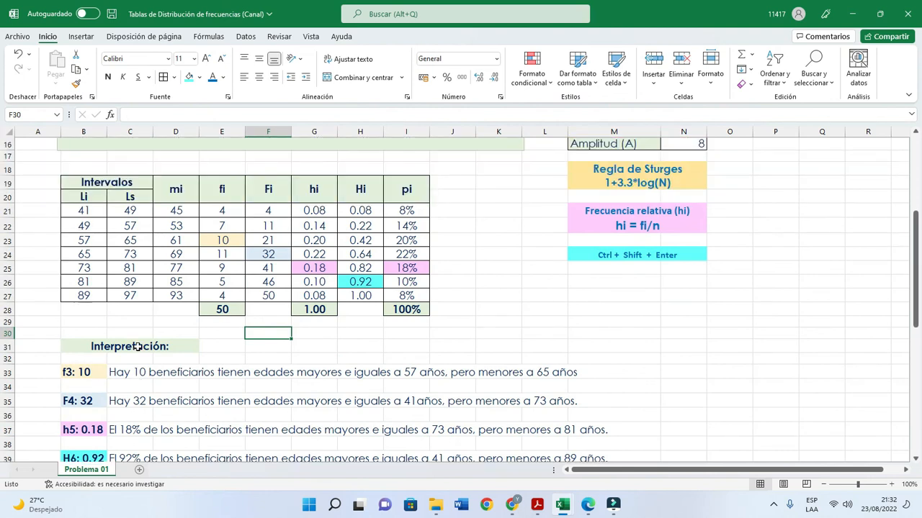
pyautogui.scroll(-1, 273, 286)
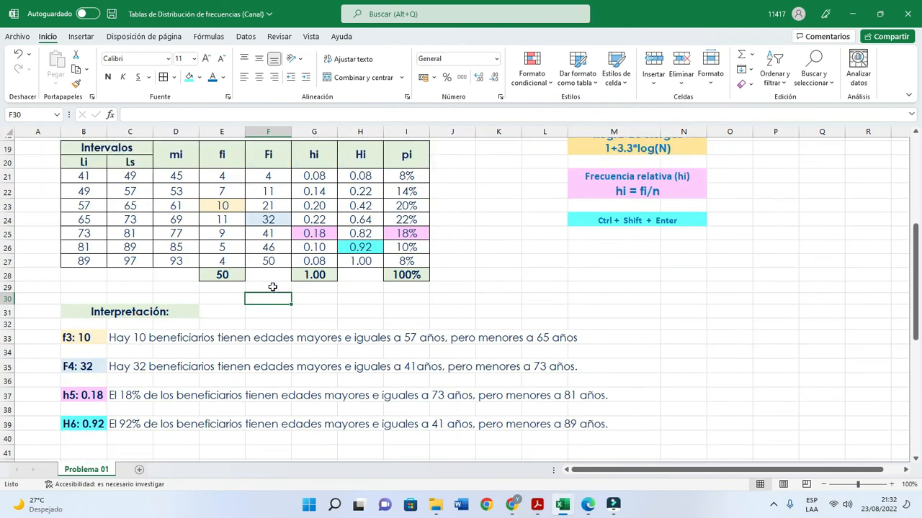
pyautogui.scroll(1, 273, 286)
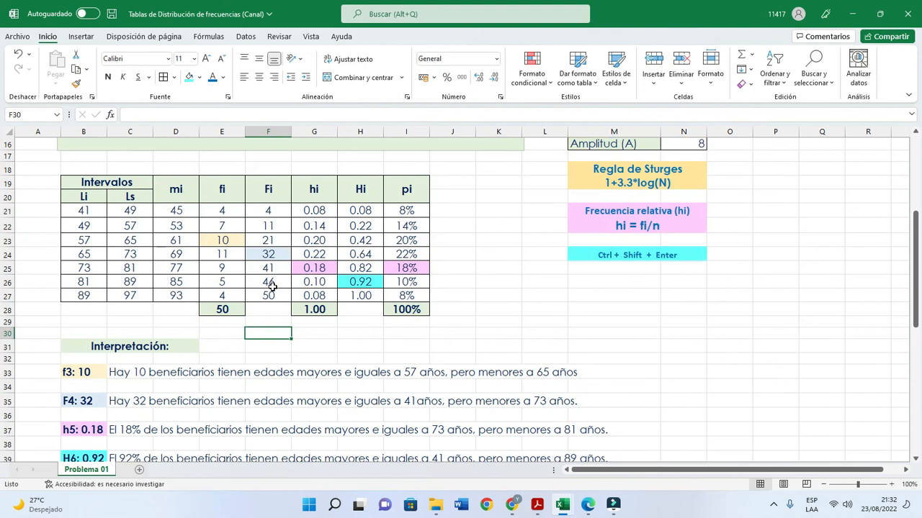
pyautogui.scroll(1, 273, 286)
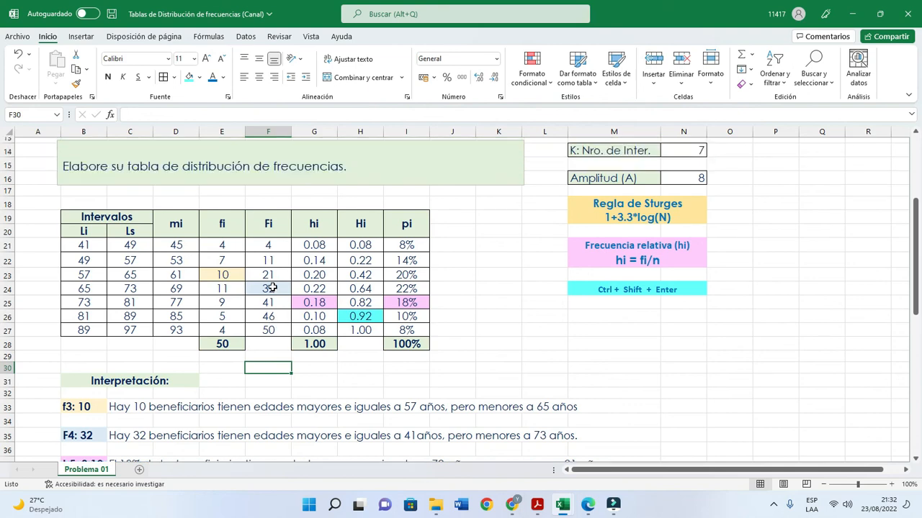